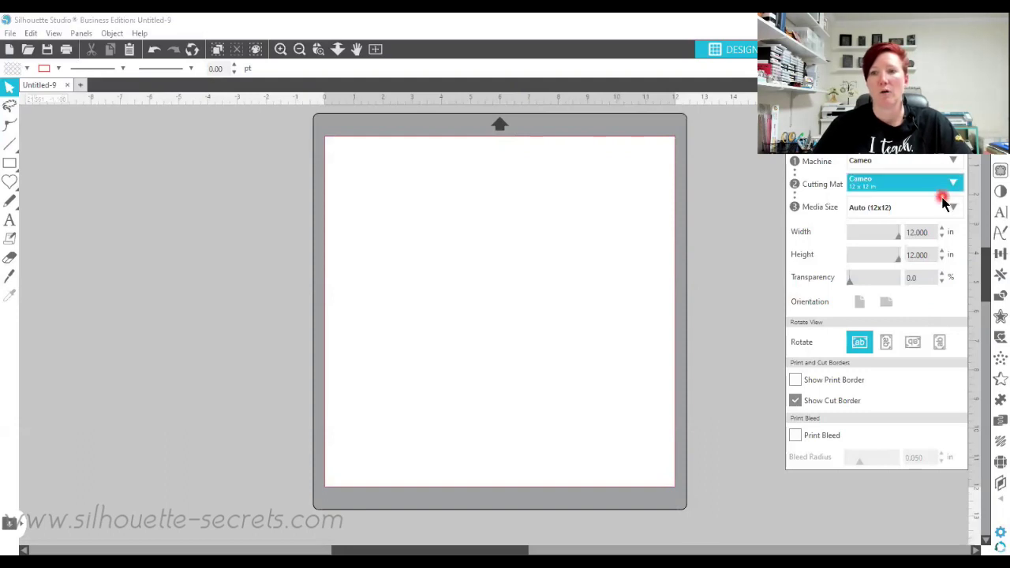
Set the page's media size to Letter and its orientation to landscape
left_click(894, 208)
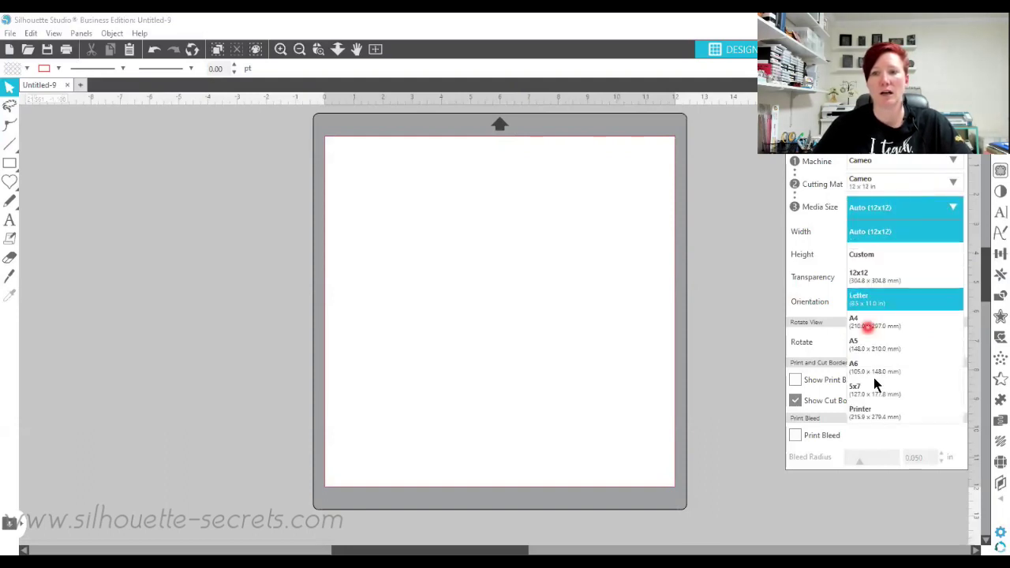
left_click(870, 408)
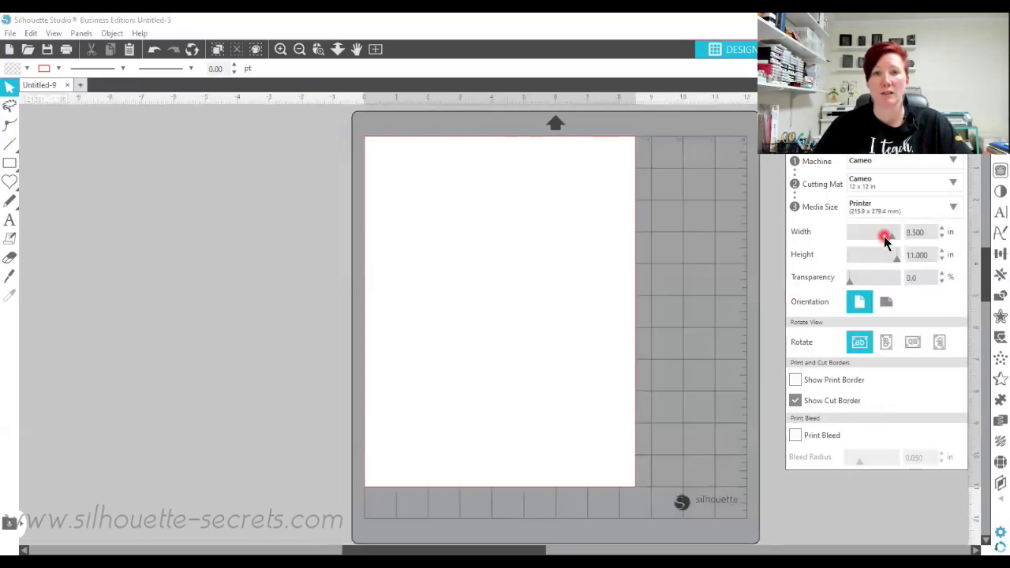
left_click(884, 206)
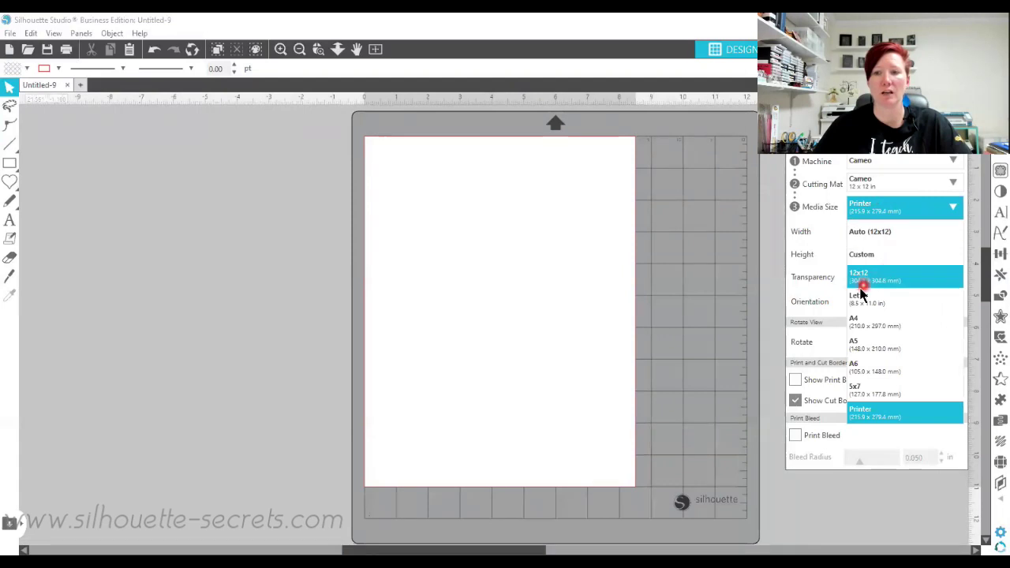
left_click(865, 303)
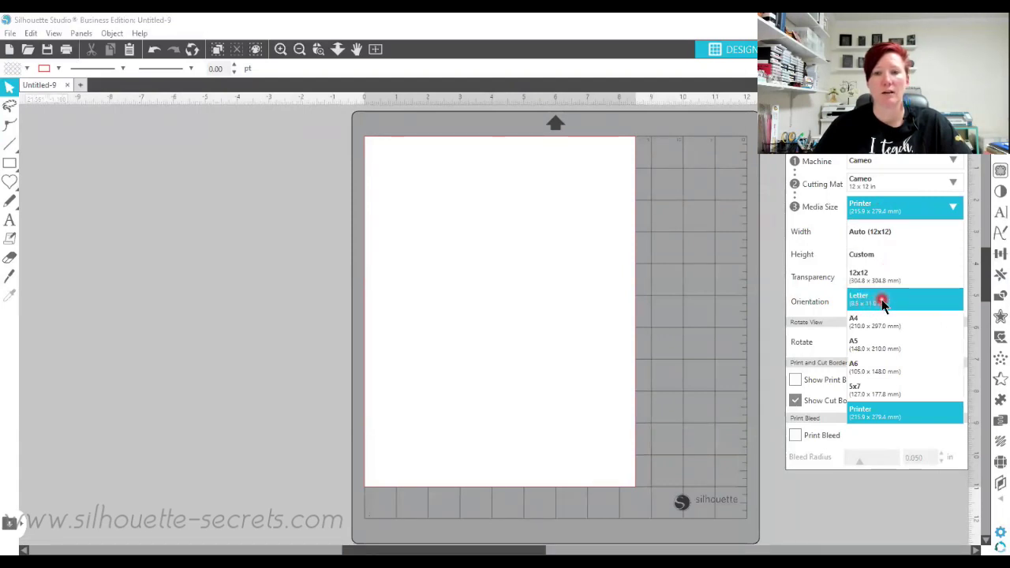
left_click(882, 303)
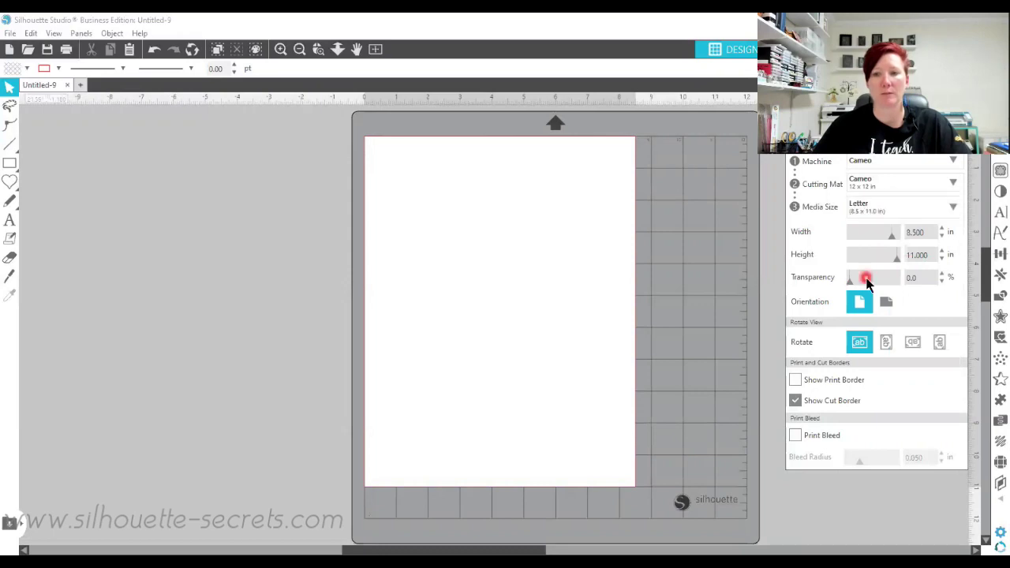
left_click(884, 306)
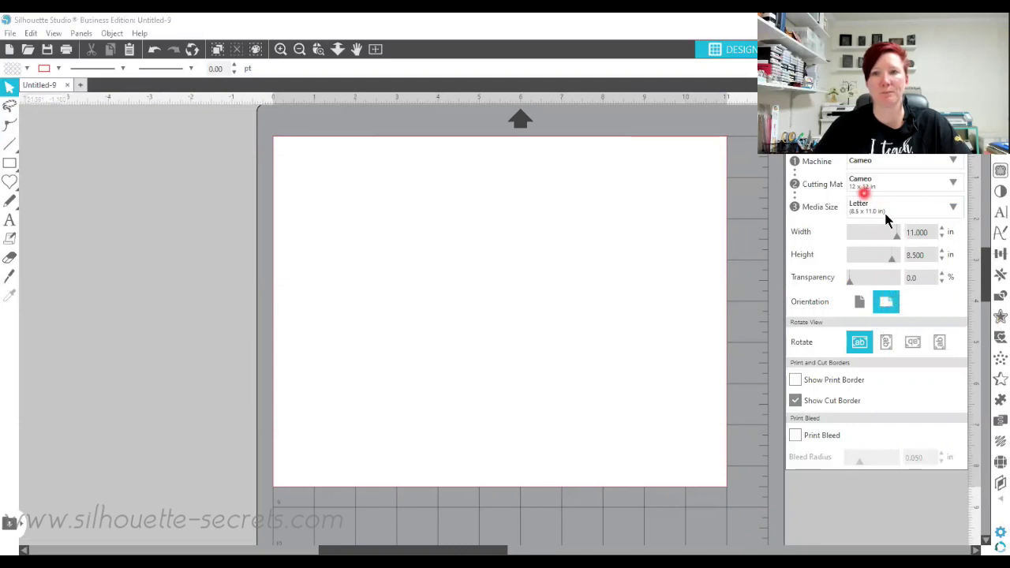
Draw a border rectangle about 10.47 in wide and 7.70 in high just inside the page edges
left_click(17, 183)
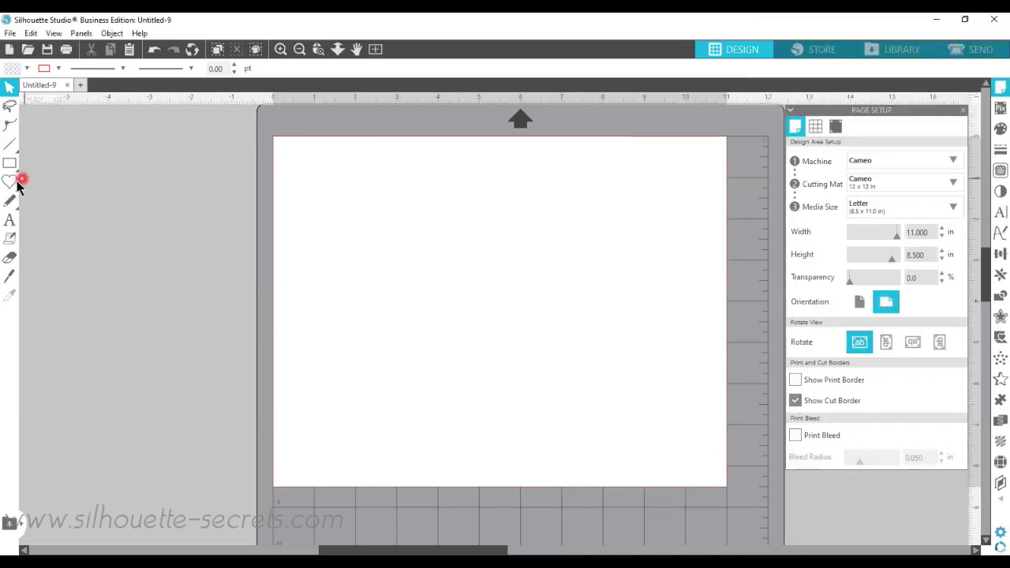
left_click(9, 163)
left_click(28, 164)
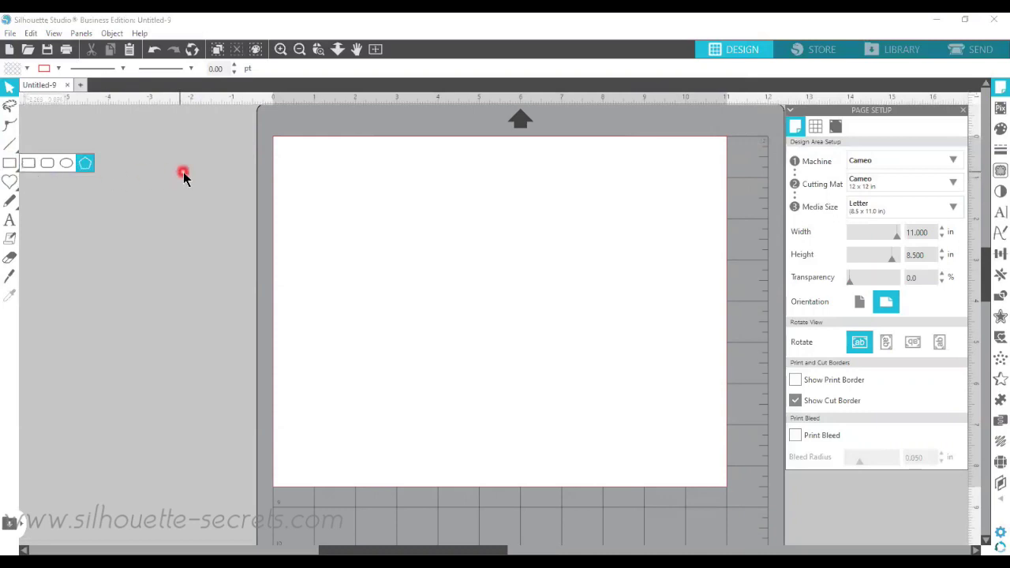
left_click(14, 169)
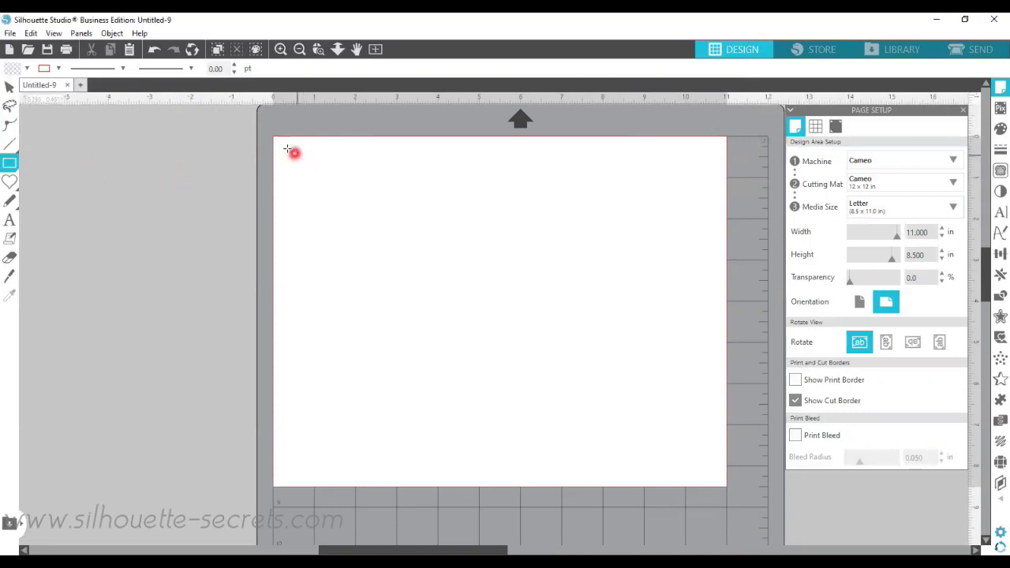
left_click_drag(285, 149, 716, 471)
Show the print border on the page and deselect the rectangle
left_click(795, 381)
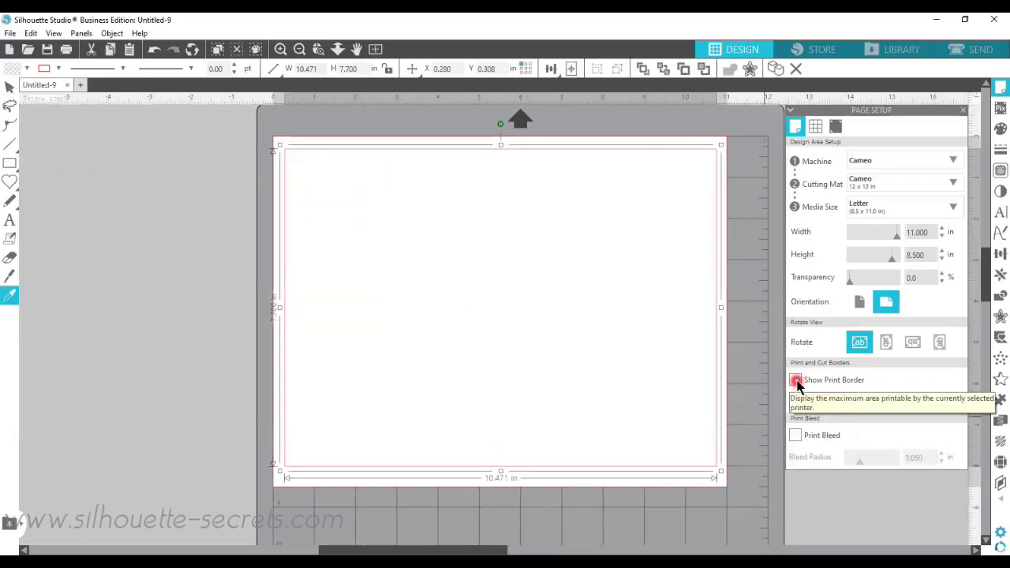
left_click(795, 381)
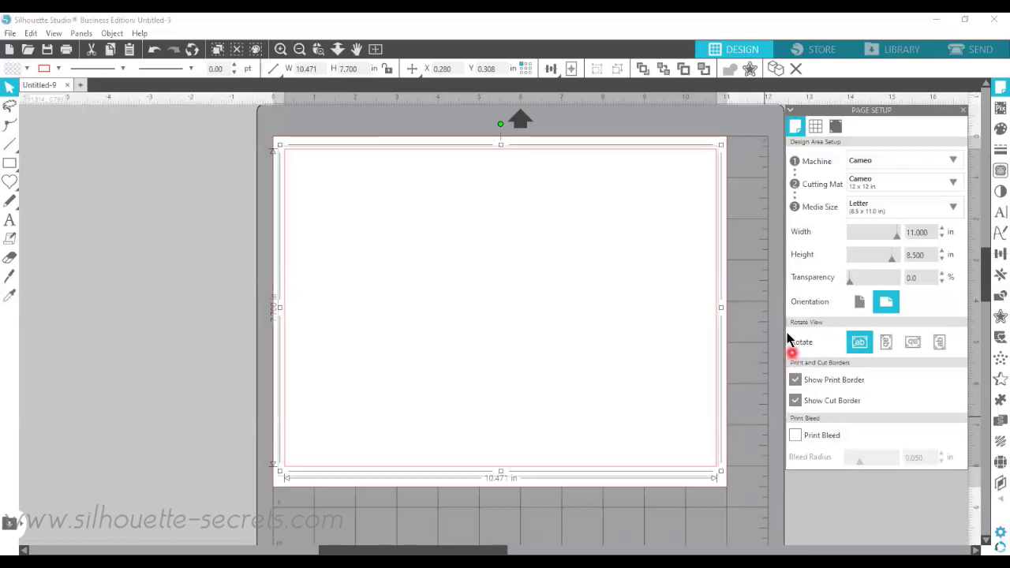
left_click(621, 180)
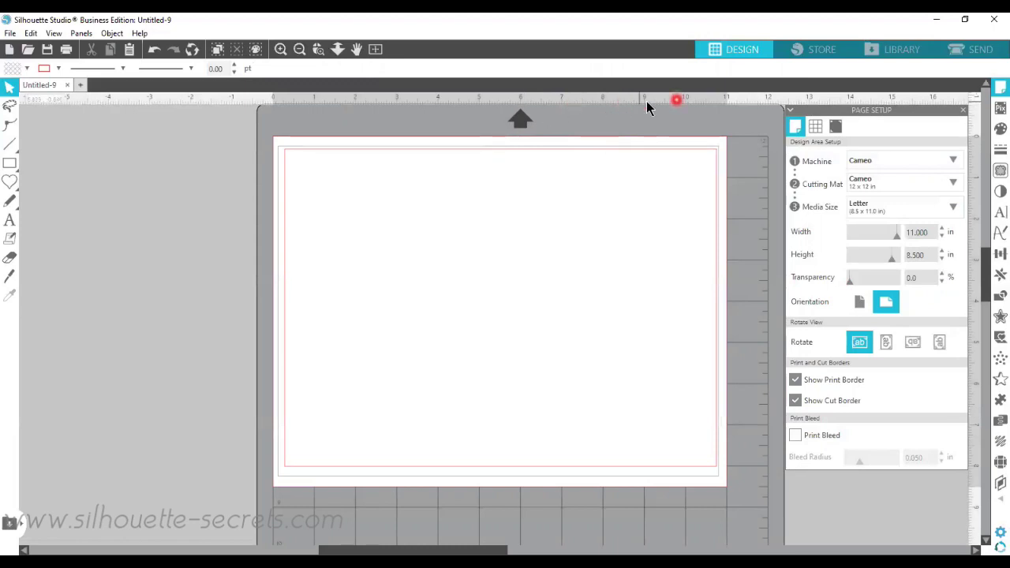
Center the large border rectangle on the page
left_click(713, 167)
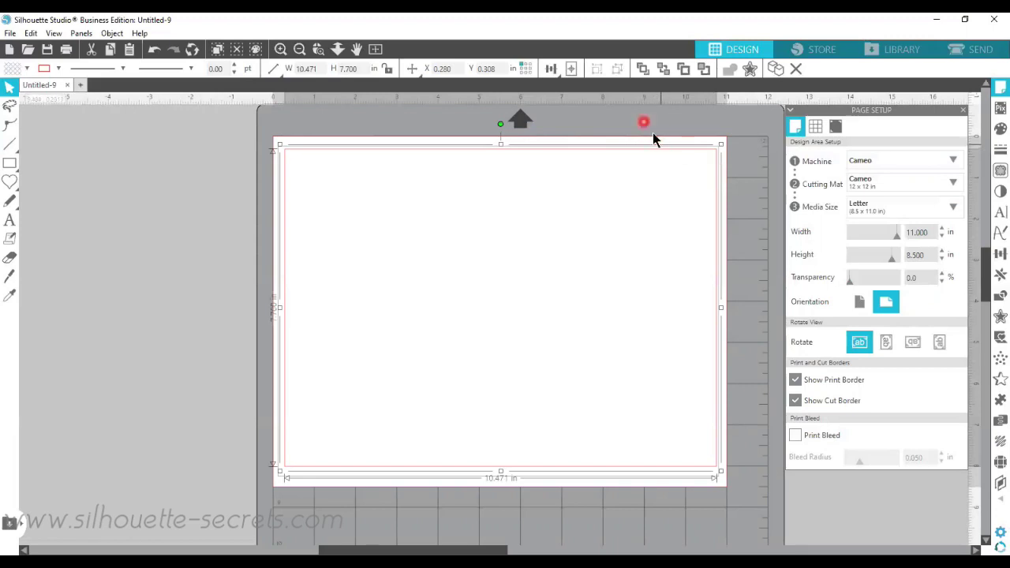
left_click(570, 68)
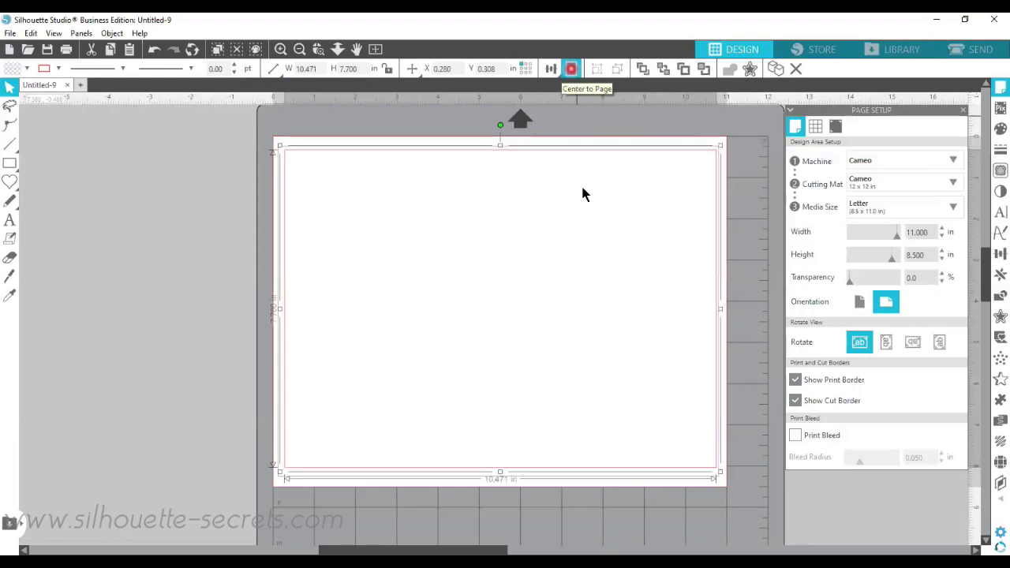
left_click(609, 362)
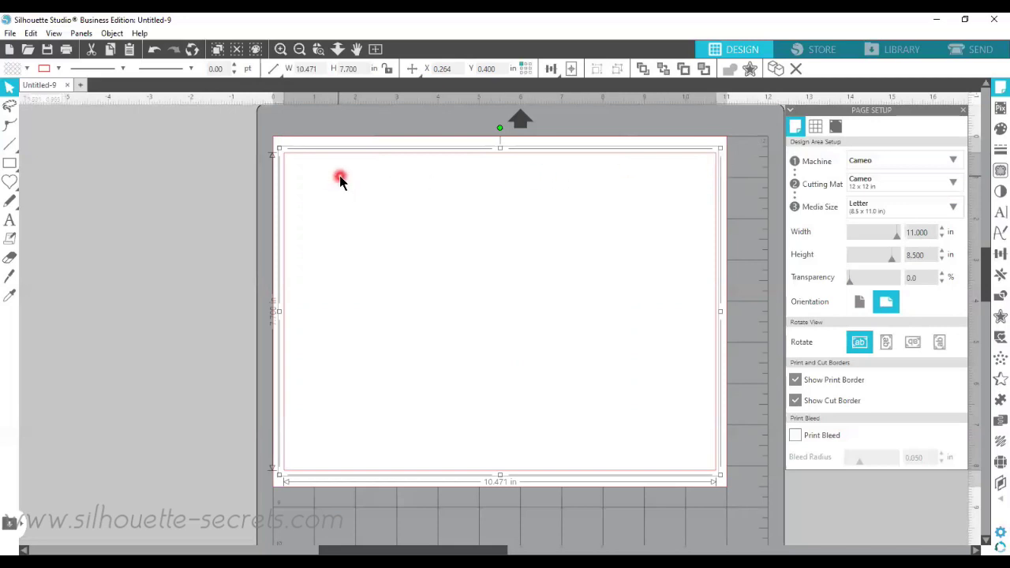
Draw a header rectangle about 10.27 in wide and 1.50 in high inside the upper part of the border
left_click(16, 166)
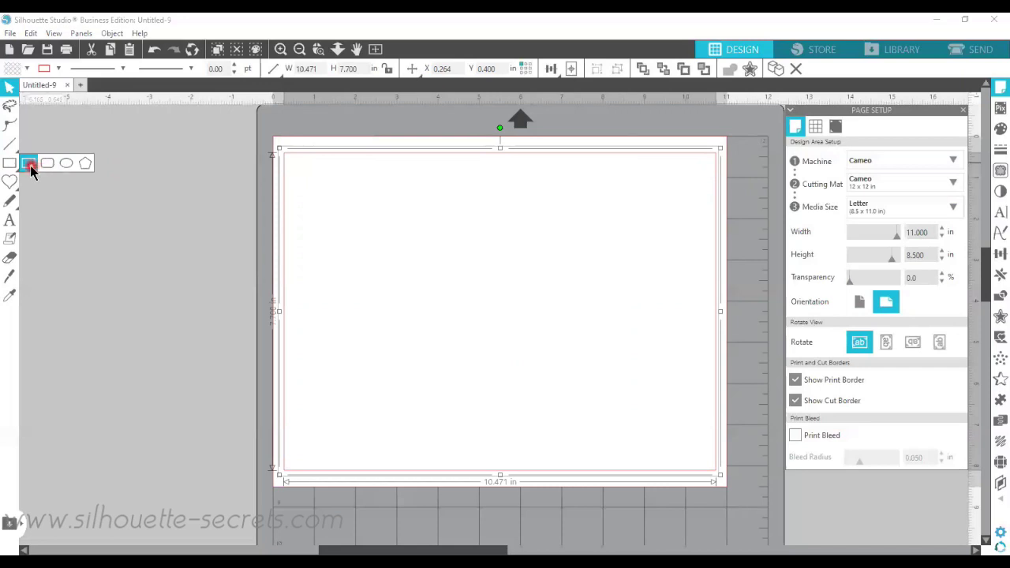
left_click(29, 164)
mouse_move(287, 157)
left_mouse_down()
mouse_move(352, 201)
mouse_move(713, 218)
left_mouse_up()
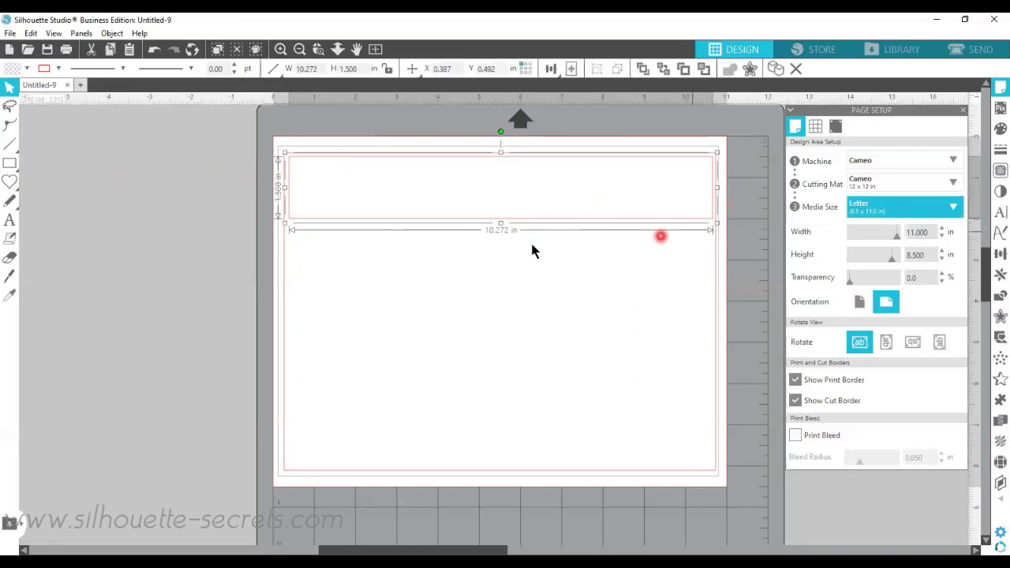
Add the title text "CHORE CHART" inside the header rectangle
left_click(10, 224)
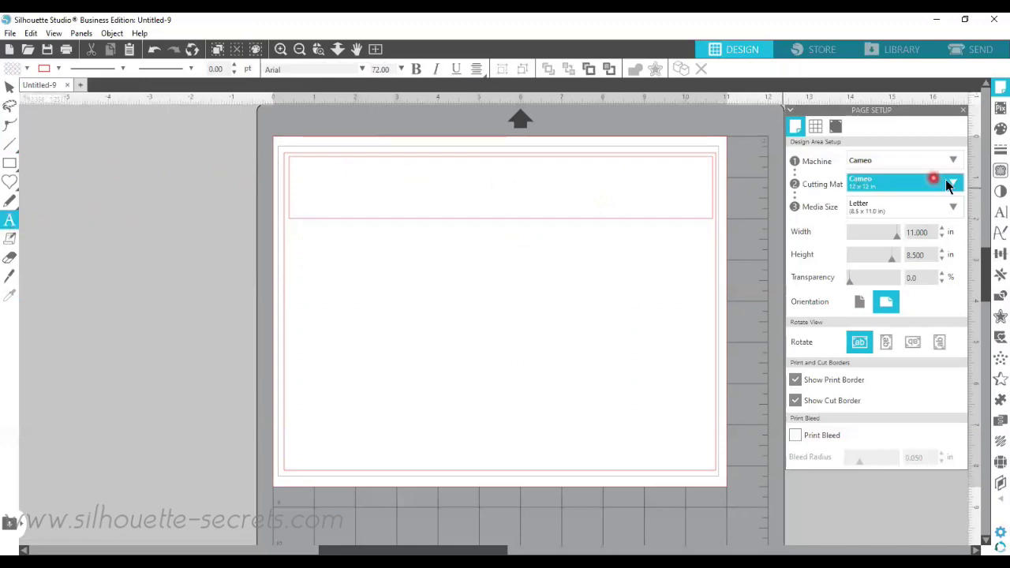
left_click(368, 183)
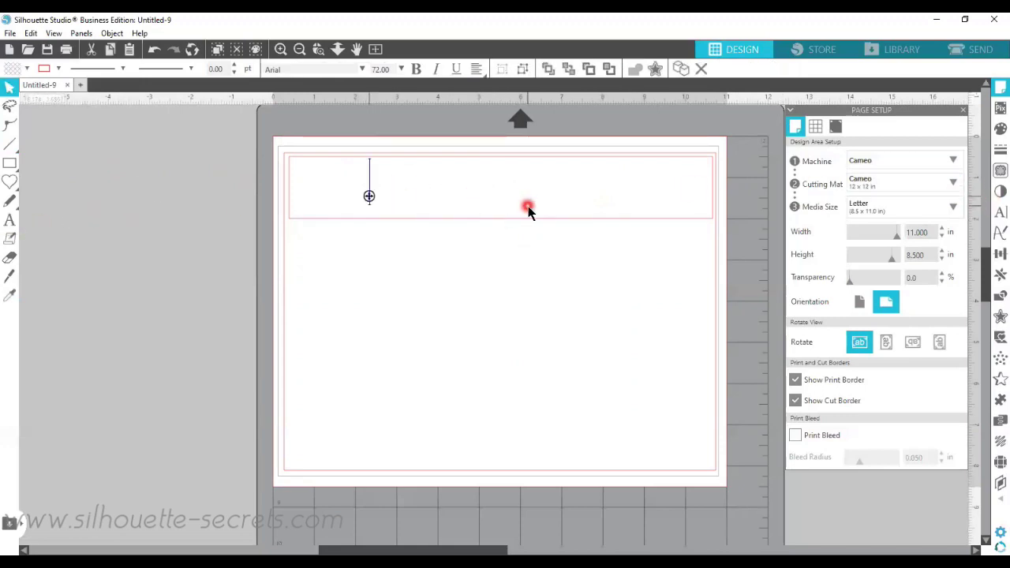
type("CHOR")
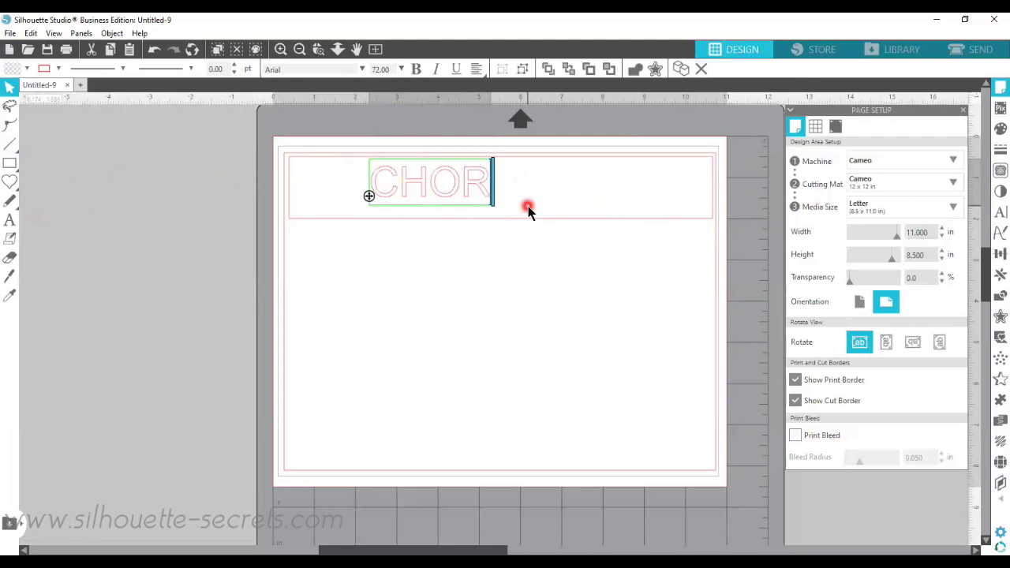
type("E CHART")
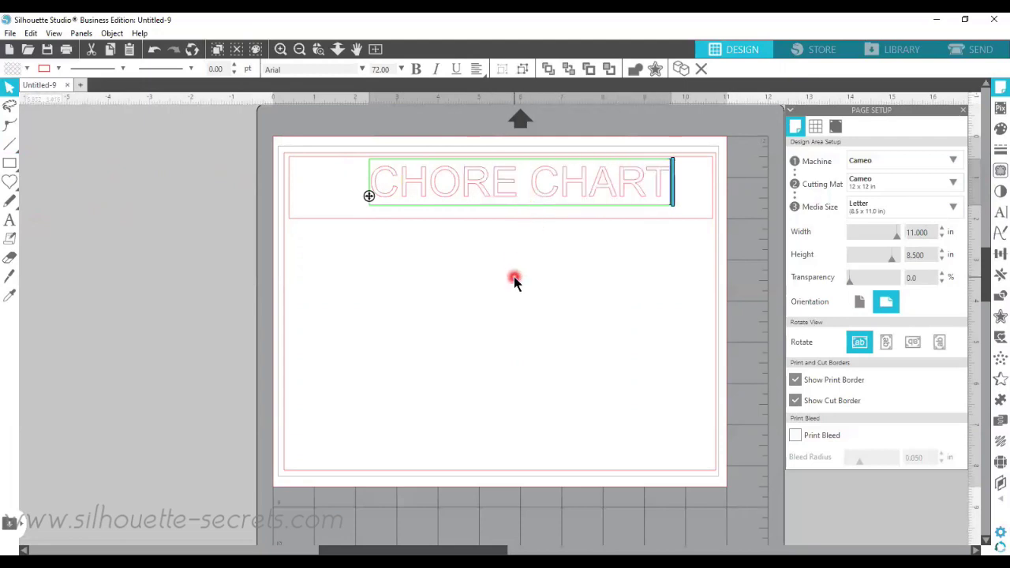
left_click(513, 279)
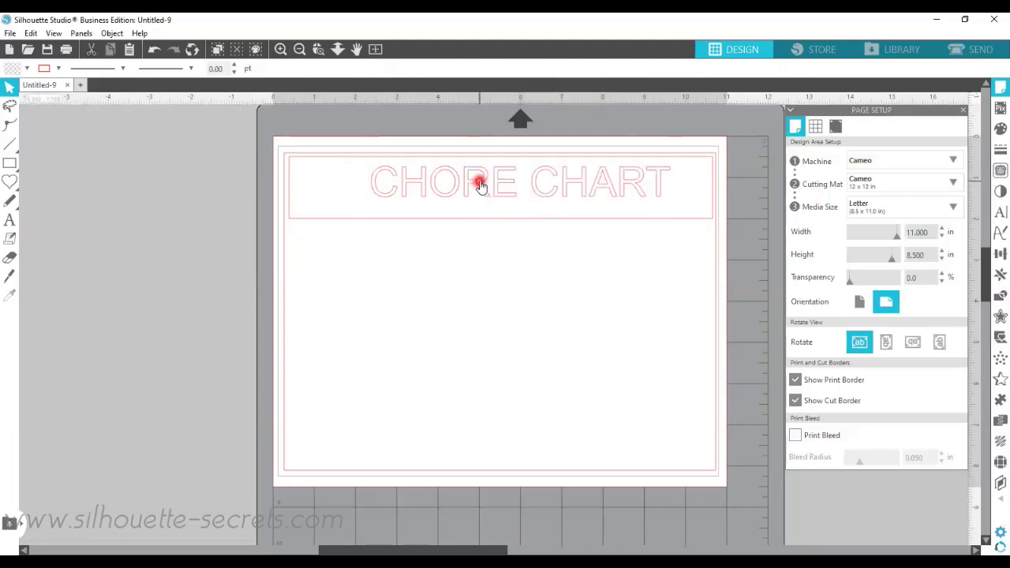
Fill the "CHORE CHART" title with black
left_click(479, 183)
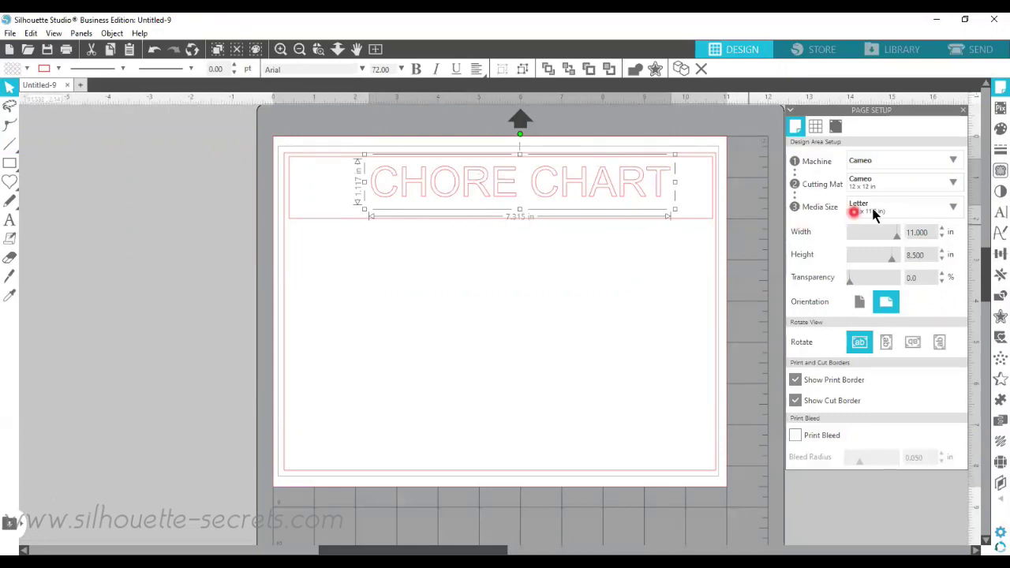
left_click(999, 211)
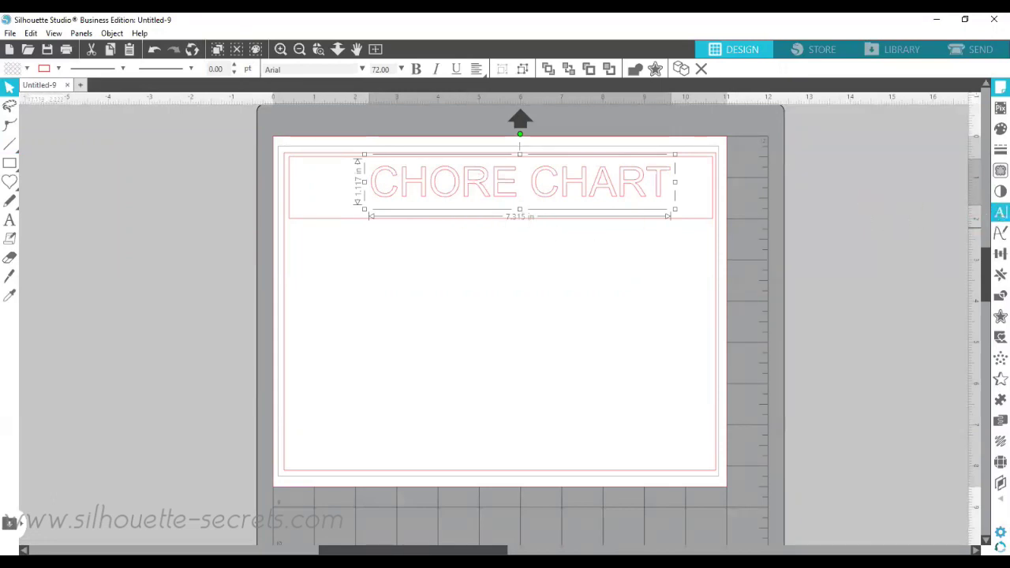
left_click(1000, 128)
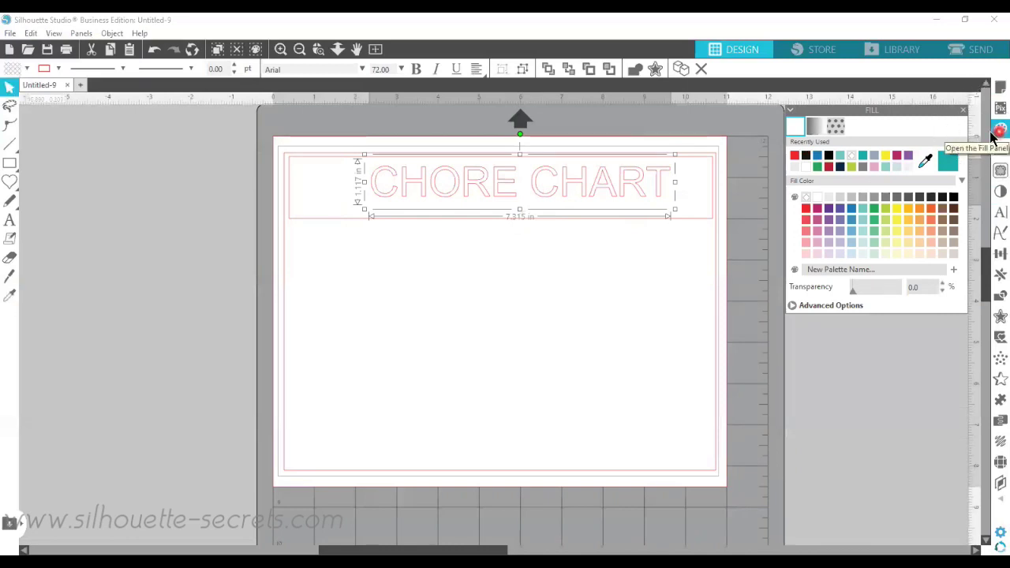
left_click(804, 156)
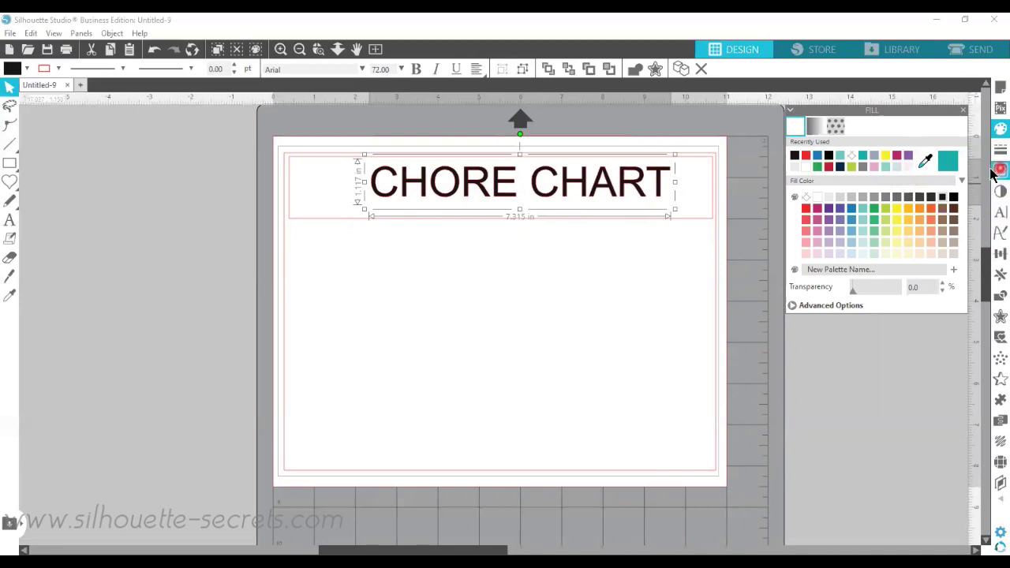
Try Bernard MT Condensed on the title, then set its font to Berlin Sans FB Demi
left_click(996, 213)
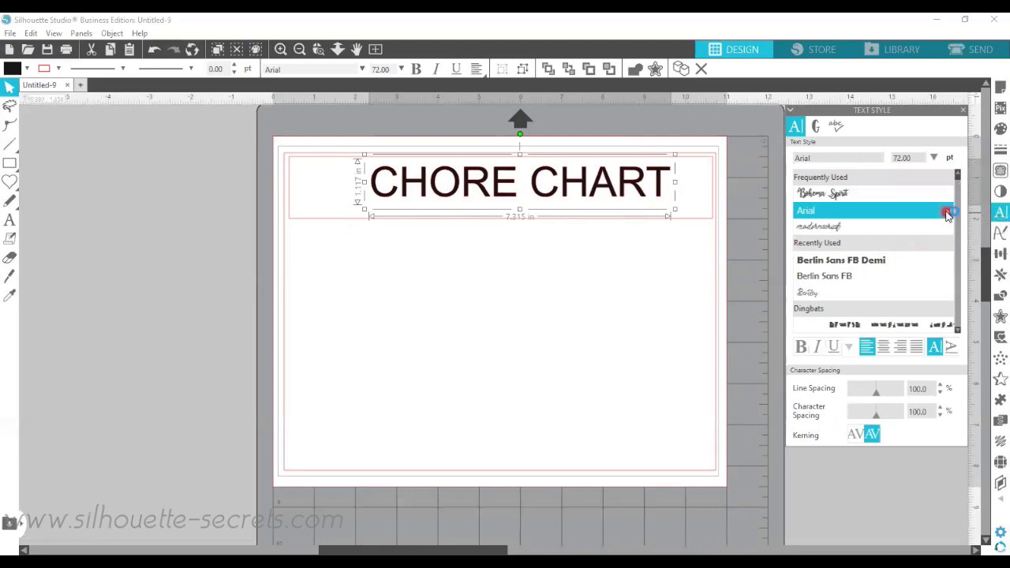
left_click(957, 330)
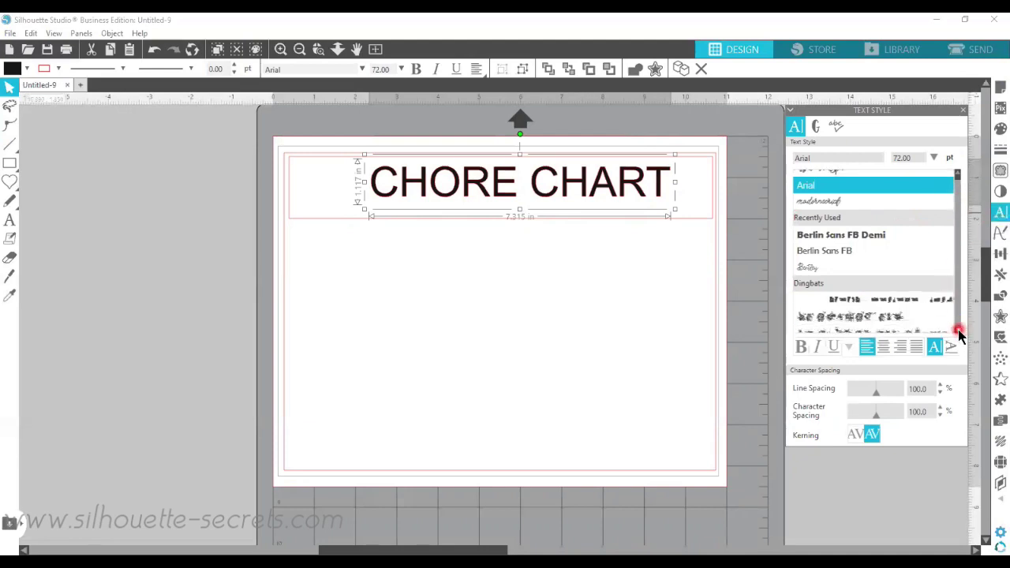
left_click_drag(959, 183, 960, 204)
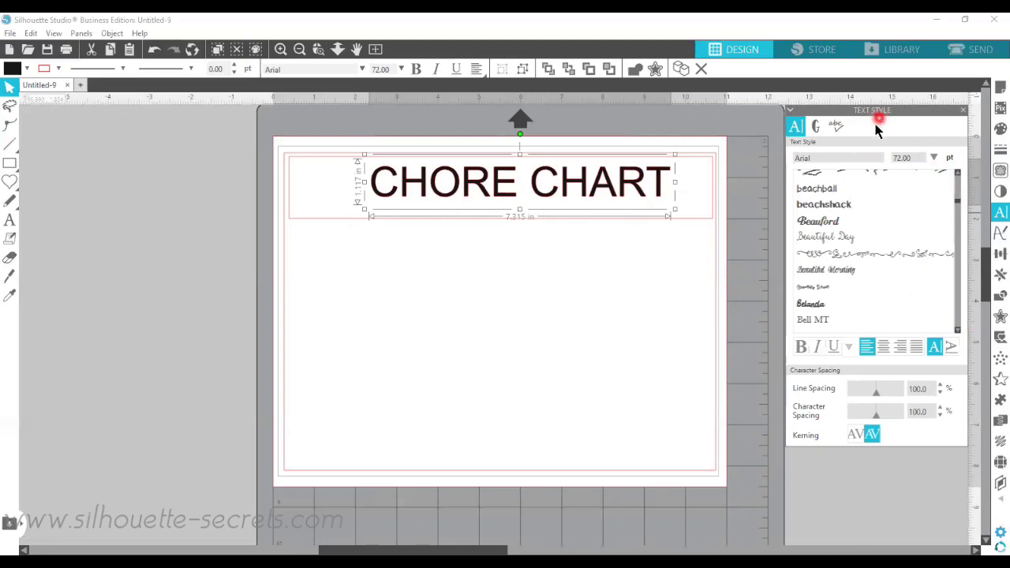
left_click(956, 330)
left_click_drag(957, 331, 957, 331)
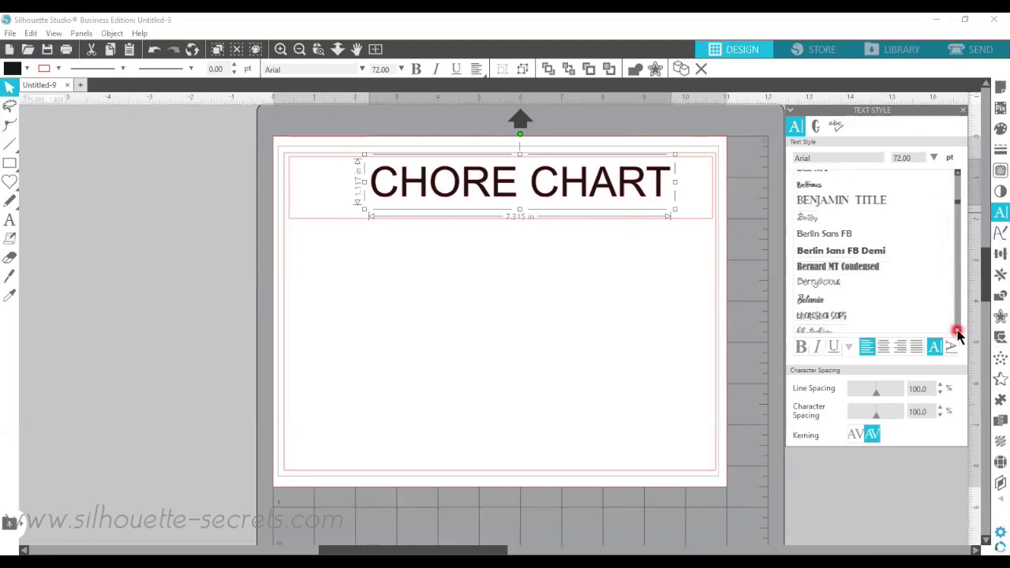
left_click(849, 268)
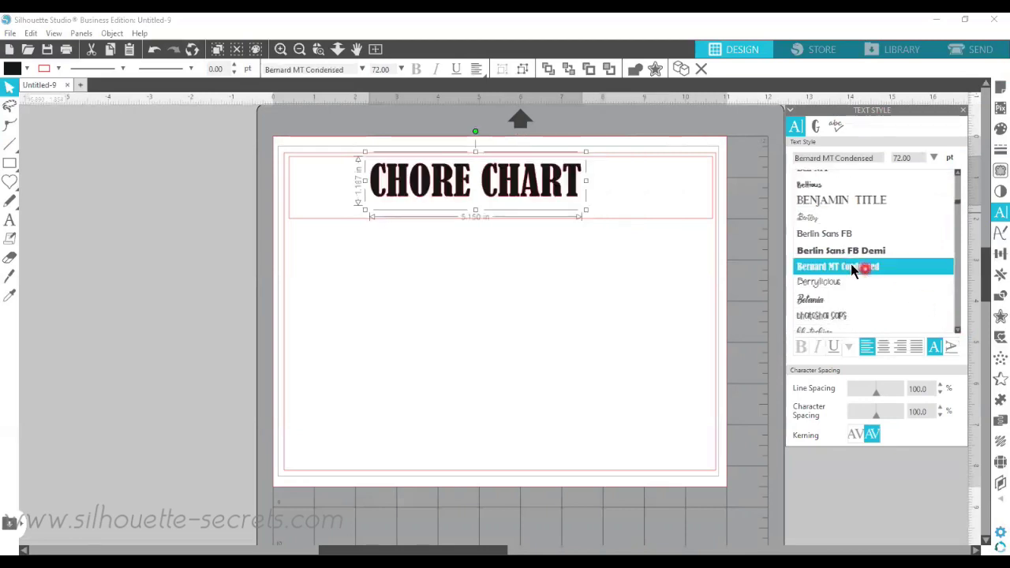
left_click(850, 256)
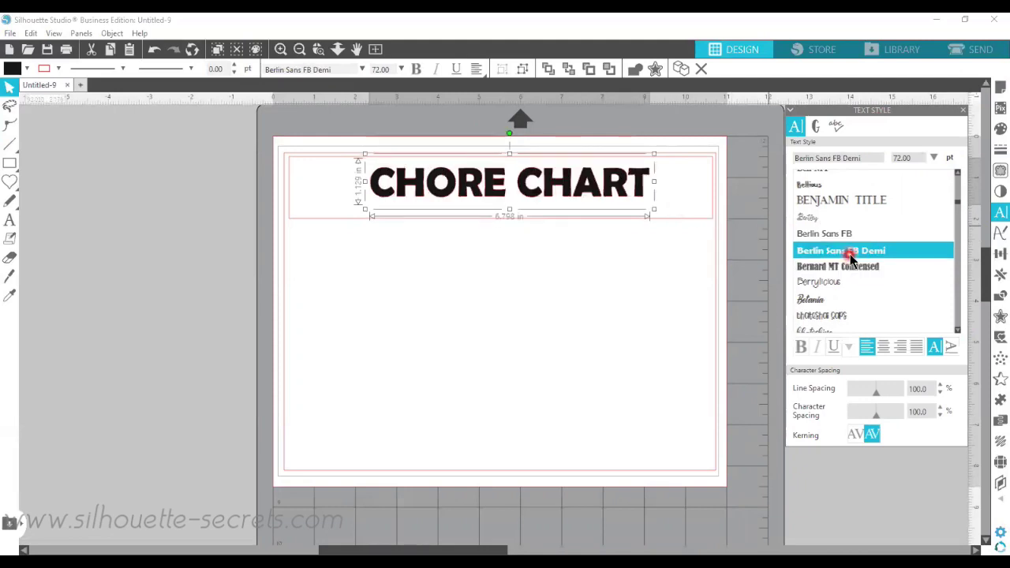
Stretch the title to about 9.19 in wide and 1.79 in high and position it within the header rectangle
left_click_drag(654, 182, 694, 183)
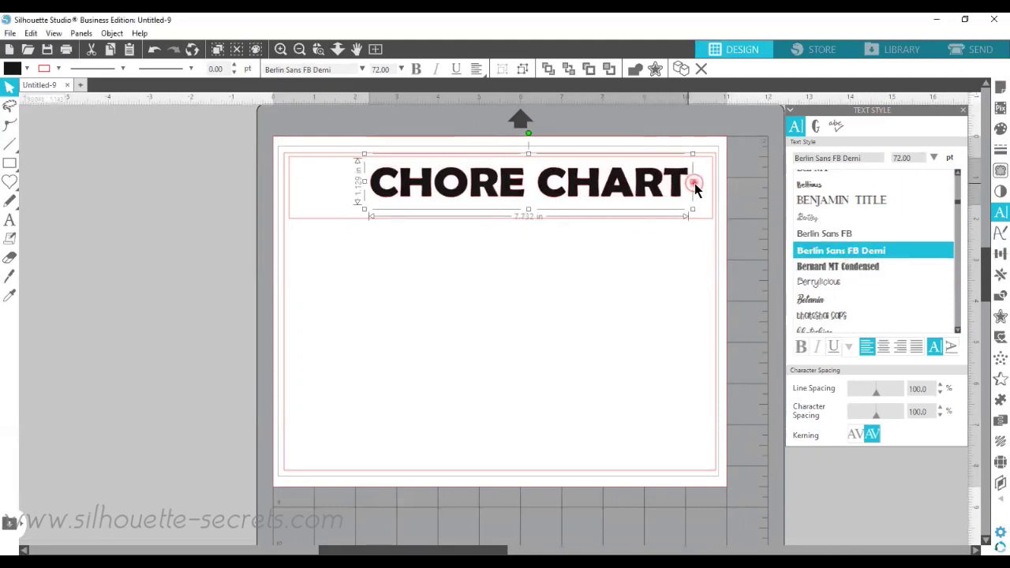
left_click_drag(359, 182, 305, 184)
left_click_drag(500, 210, 500, 229)
left_click_drag(500, 154, 500, 145)
left_click_drag(478, 188, 473, 187)
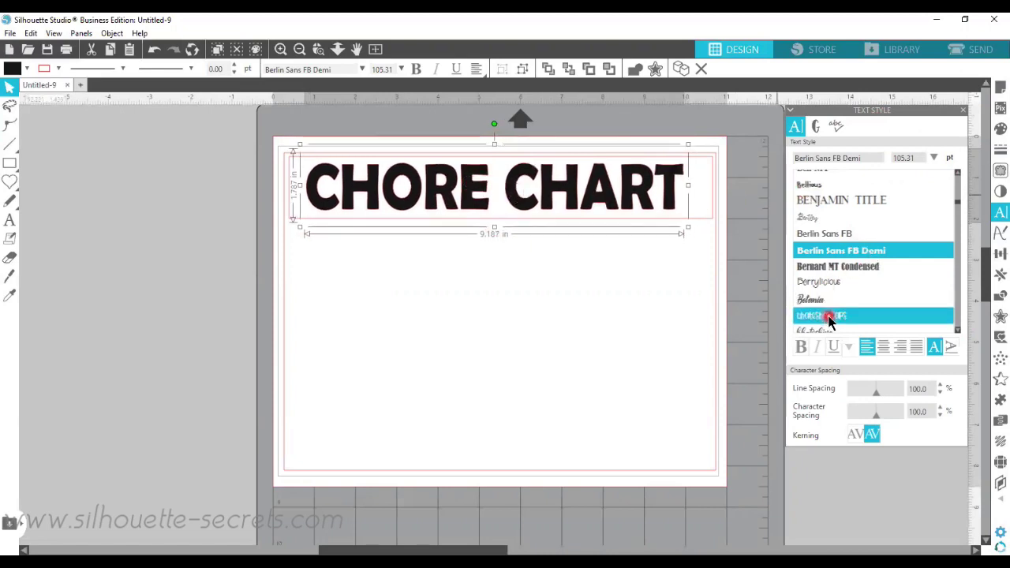
Change the enlarged title's font to Bernard MT Condensed
left_click(828, 316)
left_click(897, 269)
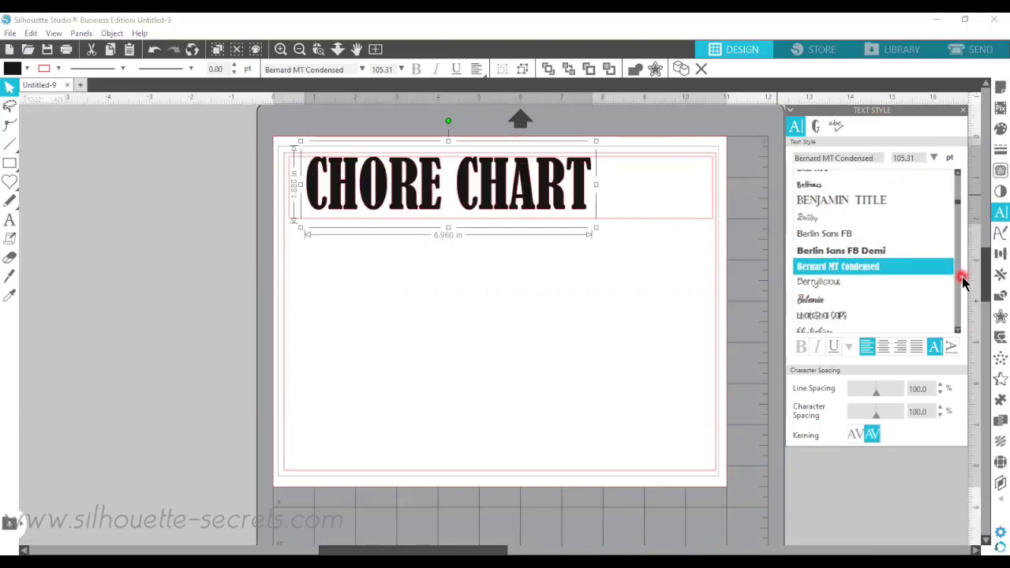
Try Bittermilk on the title, then set its font to Berlin Sans FB Demi
left_click(957, 332)
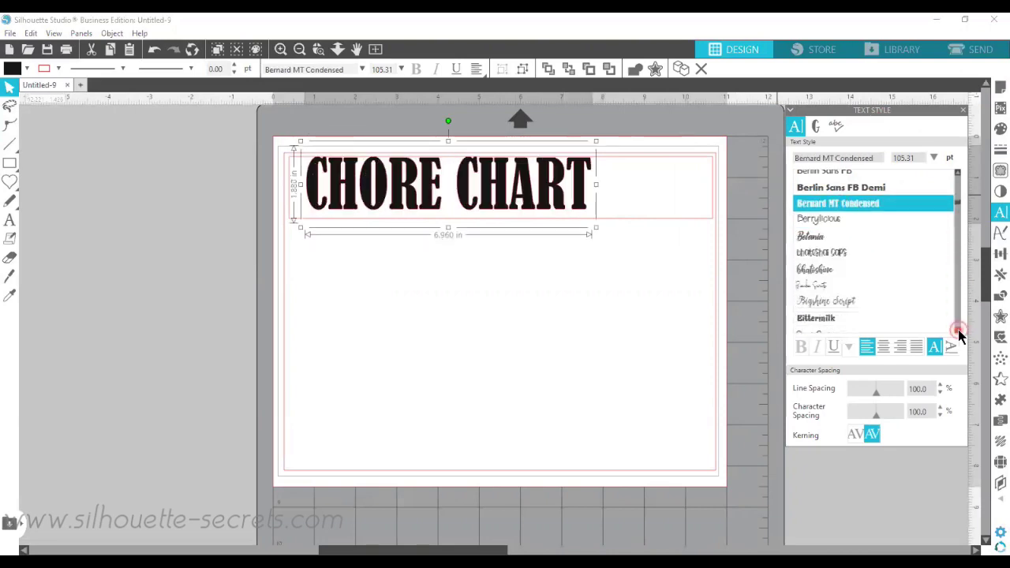
left_click(818, 270)
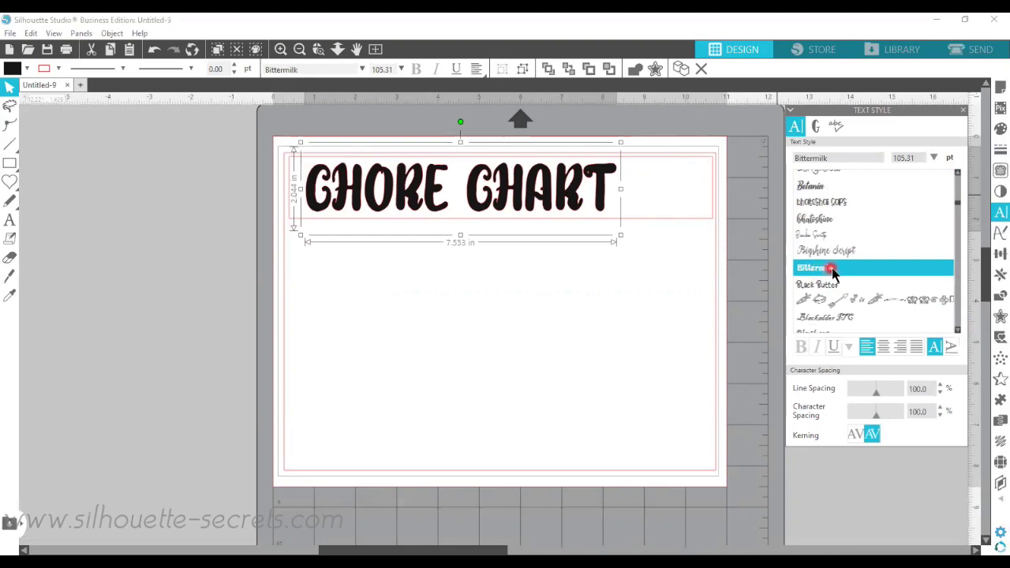
left_click(957, 175)
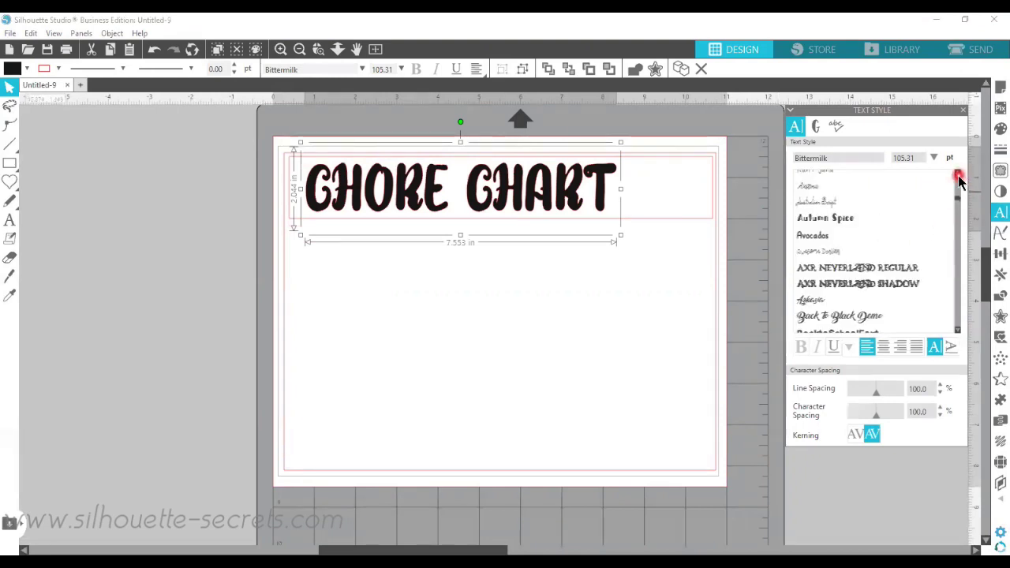
left_click(958, 331)
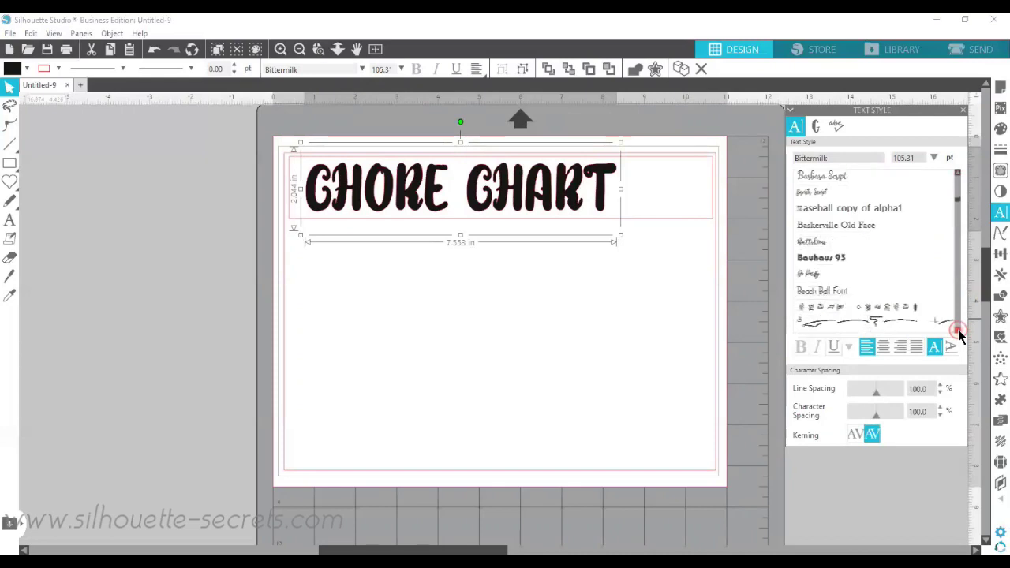
left_click_drag(957, 330, 957, 332)
left_click(873, 293)
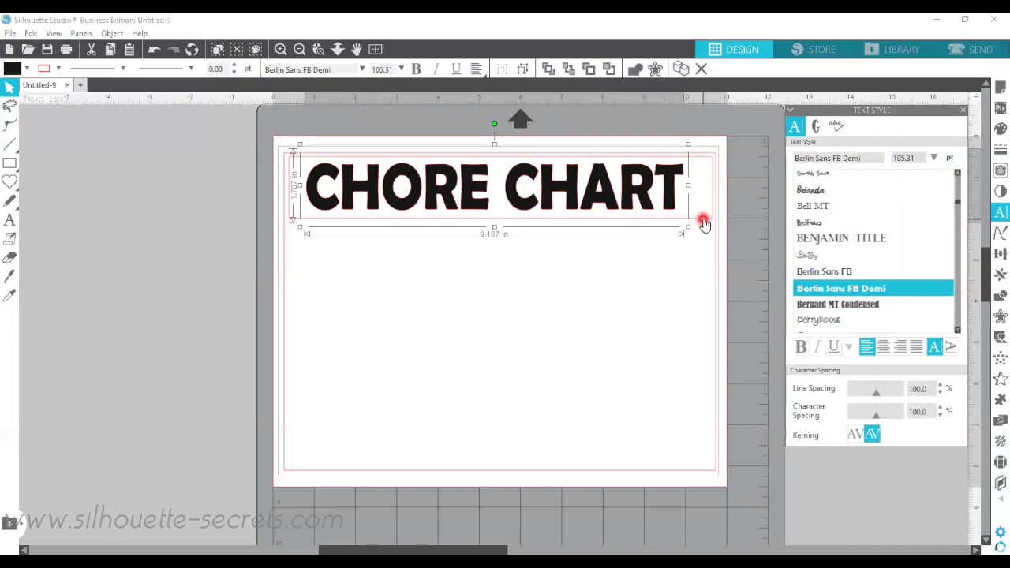
Draw a small rectangle about 1.06 in wide and 0.37 in high just below the header box
left_click(9, 165)
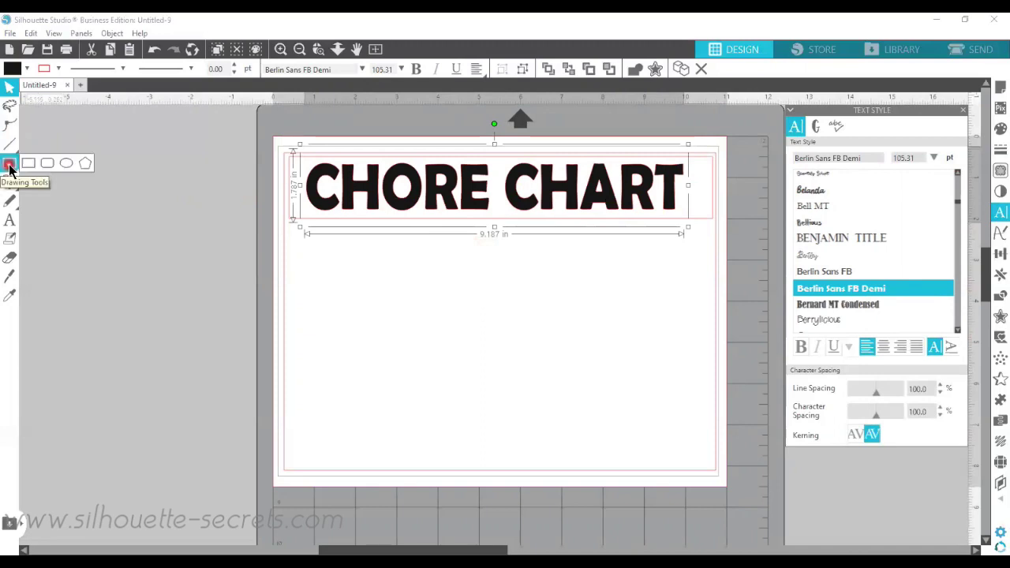
left_click(28, 162)
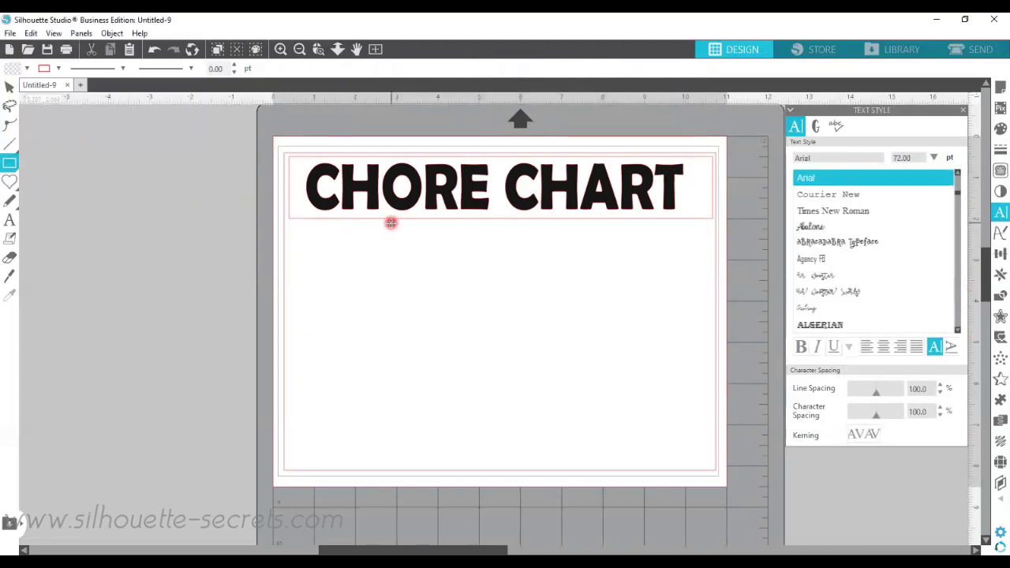
mouse_move(382, 225)
left_mouse_down()
mouse_move(436, 242)
mouse_move(426, 243)
left_mouse_up()
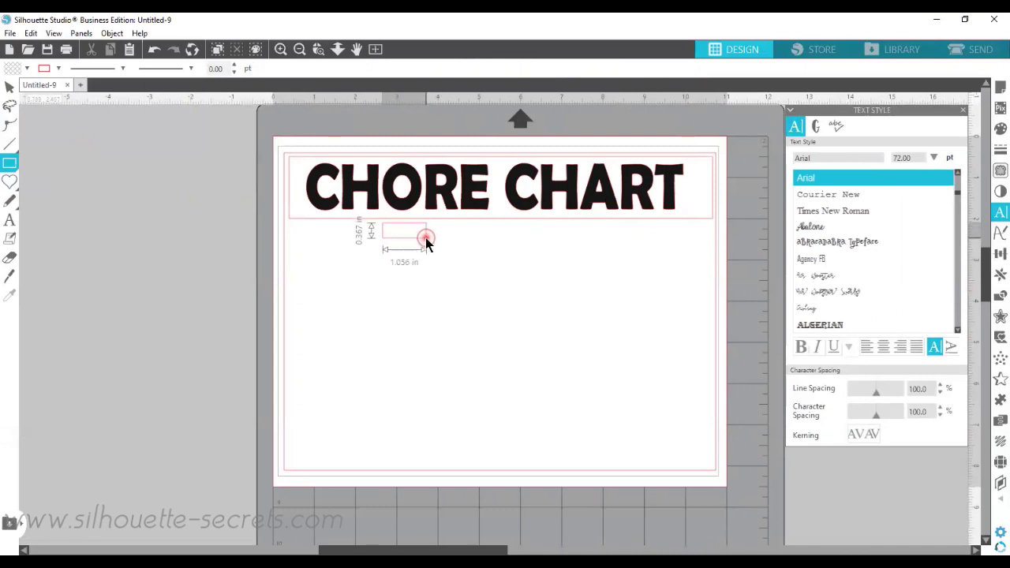
left_click_drag(425, 239, 425, 239)
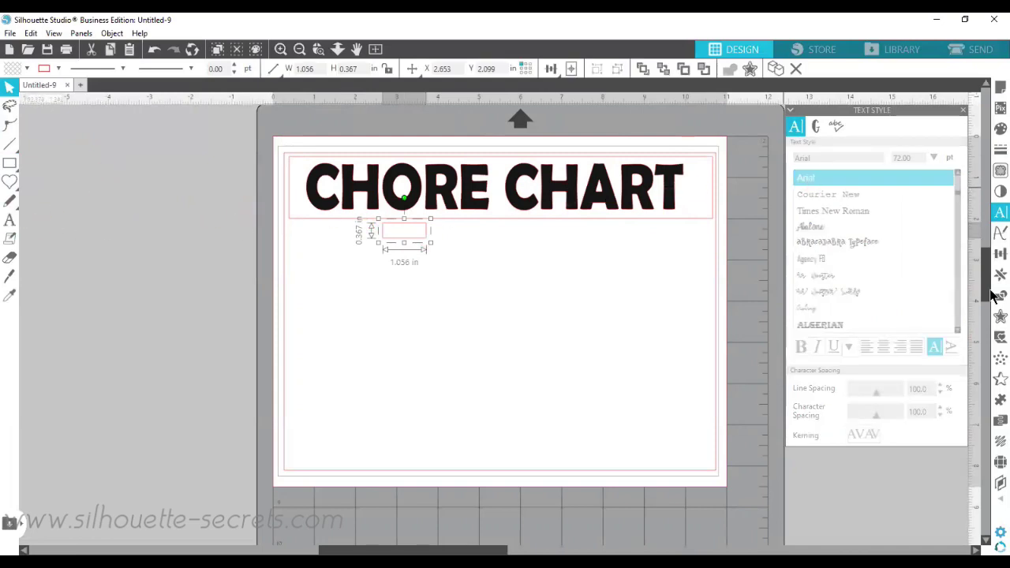
Replicate the small rectangle into a row of seven and move the last copy right to about X 9.40 in
left_click(905, 169)
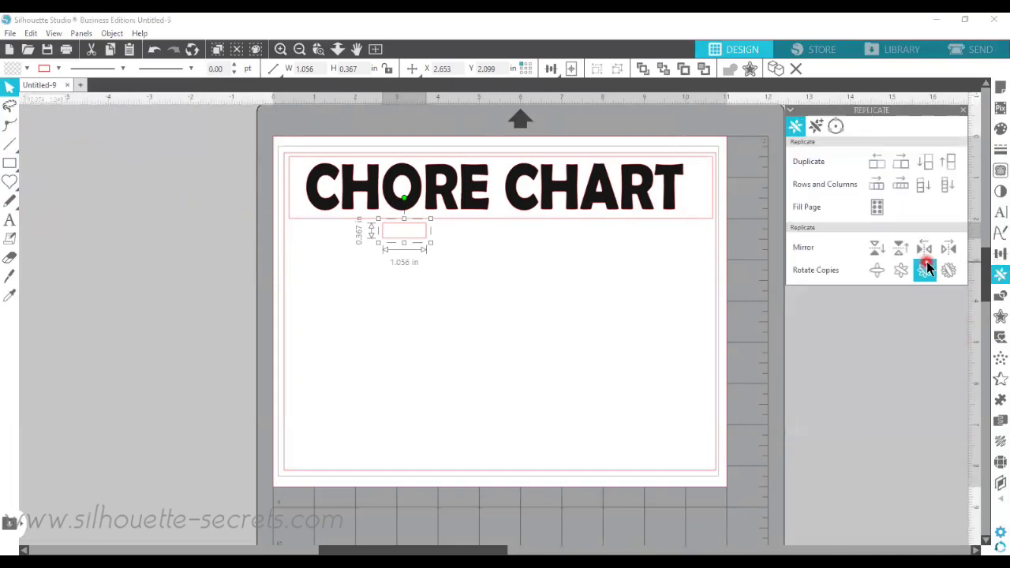
left_click(901, 185)
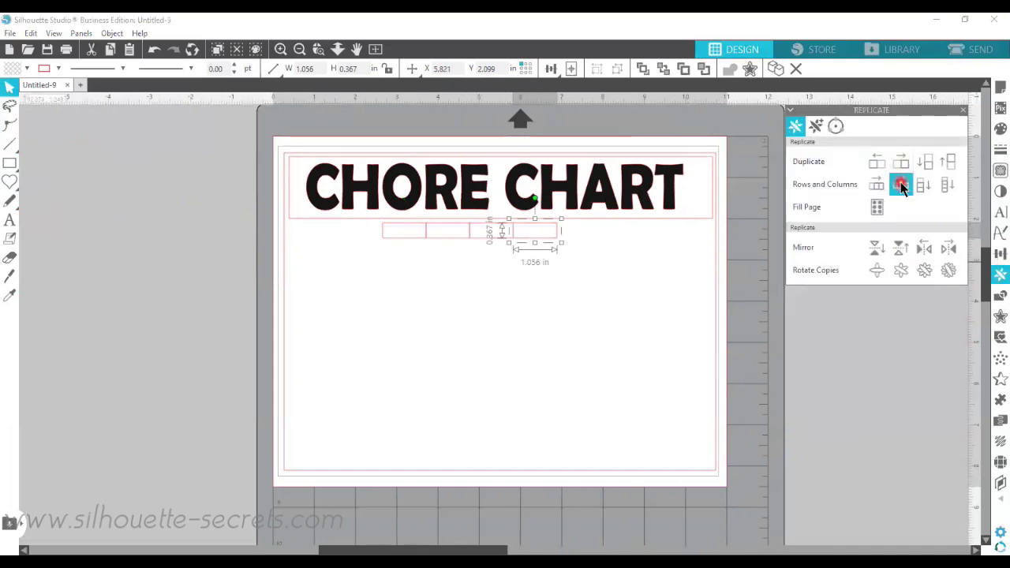
left_click(902, 163)
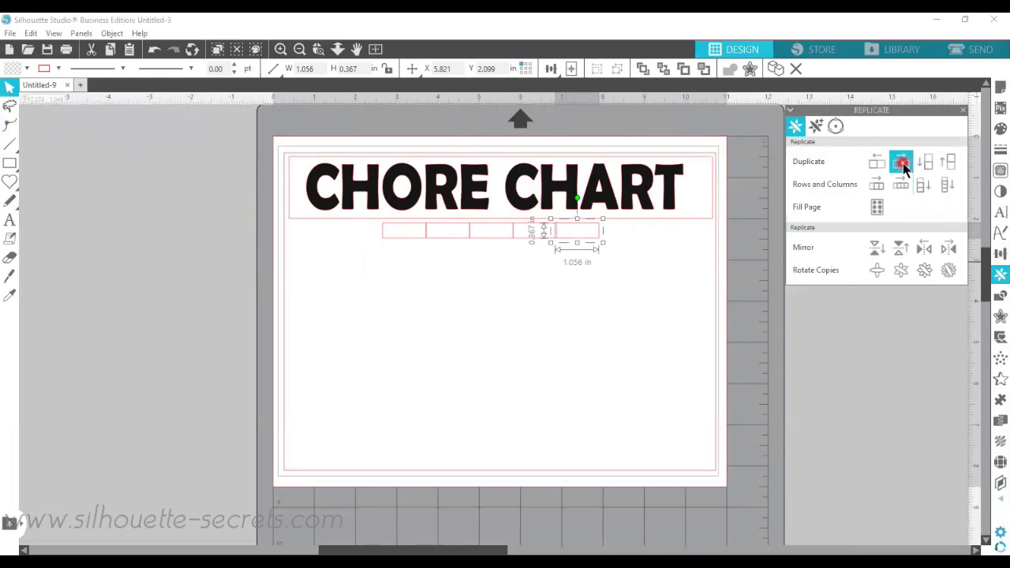
left_click(902, 162)
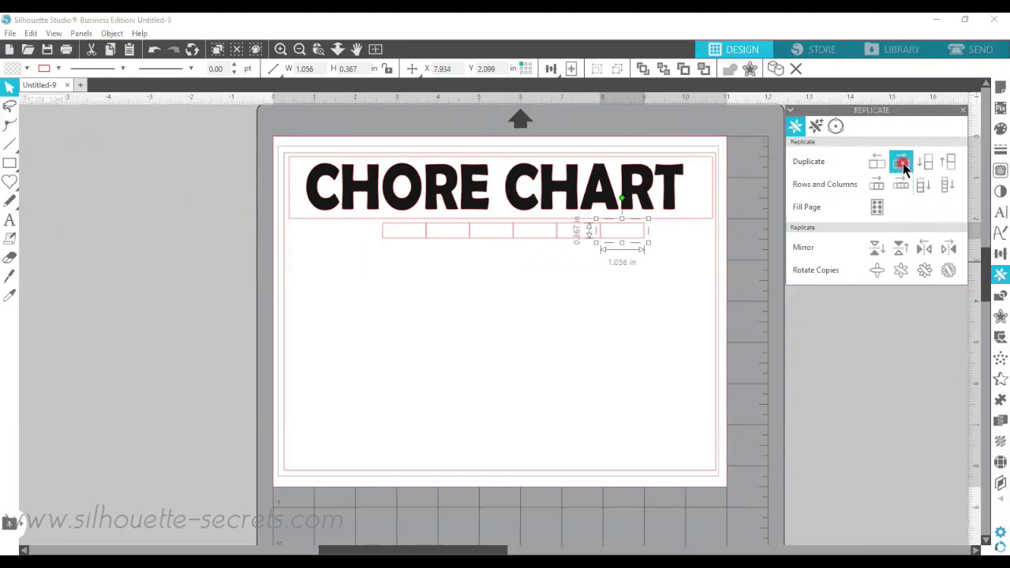
left_click(903, 163)
left_click(692, 232)
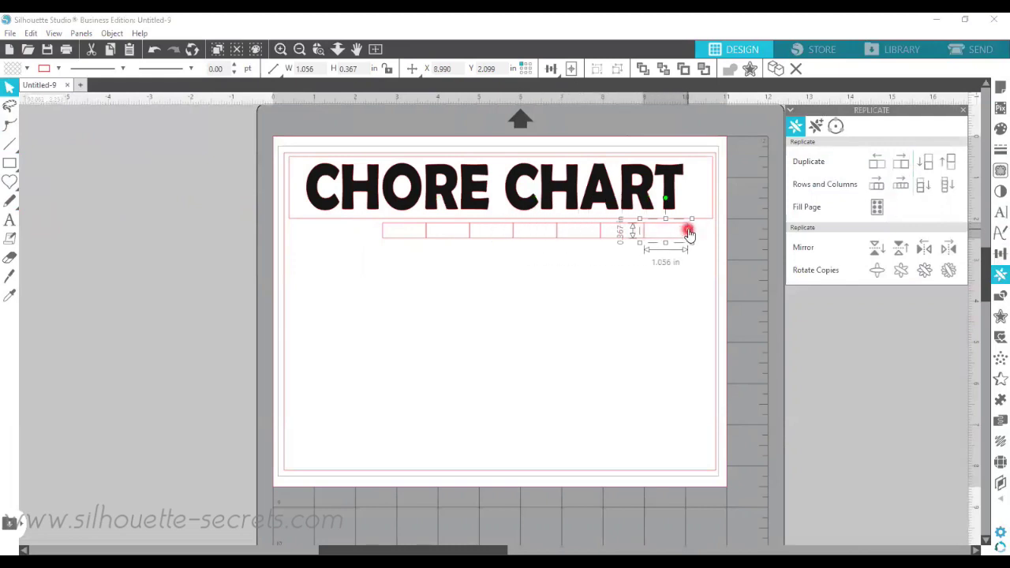
left_click_drag(688, 232, 706, 235)
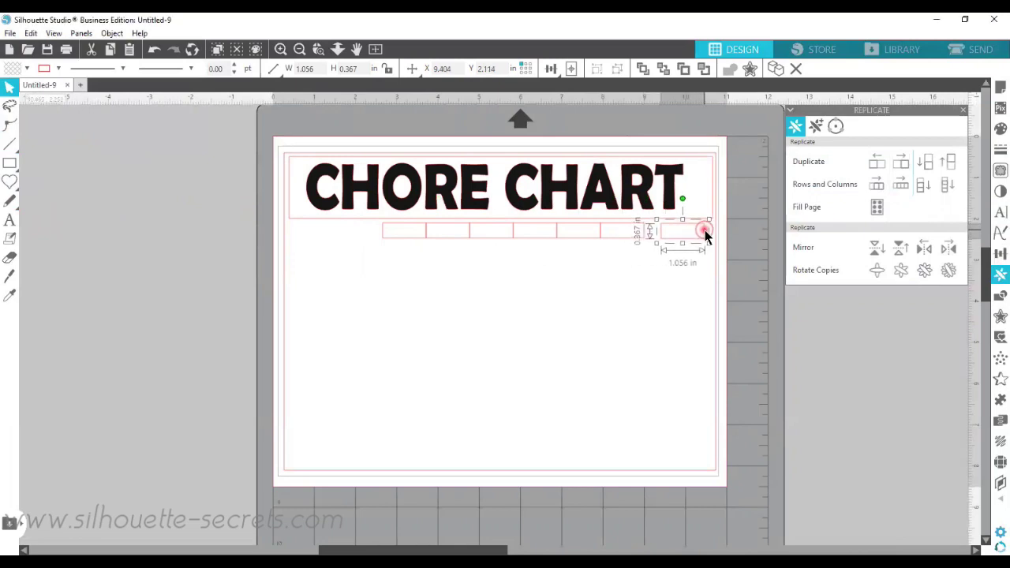
Align the seven small boxes on their horizontal middle line and space them evenly across the row
left_click_drag(367, 230, 703, 248)
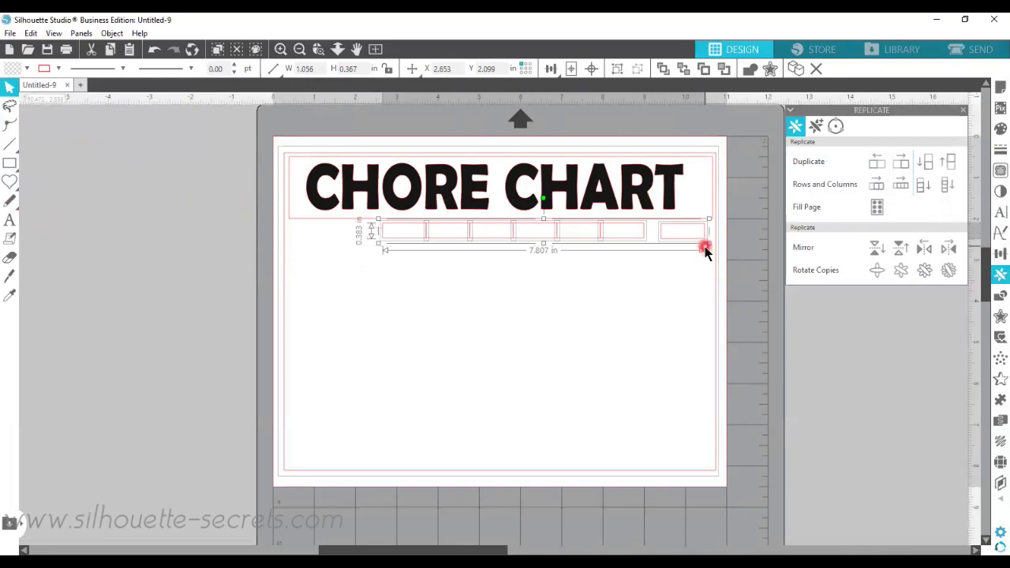
left_click(550, 69)
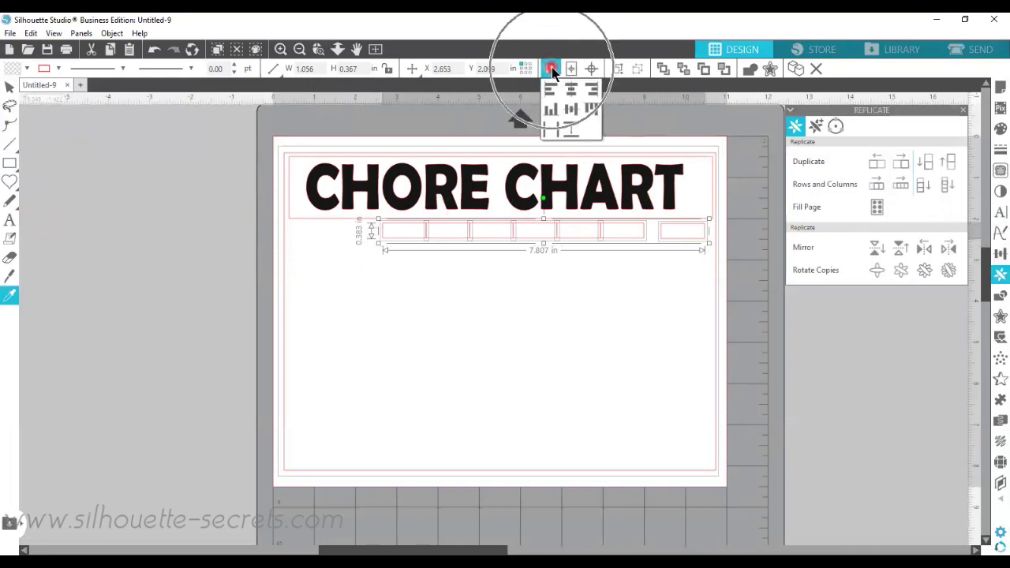
left_click(550, 109)
left_click(570, 109)
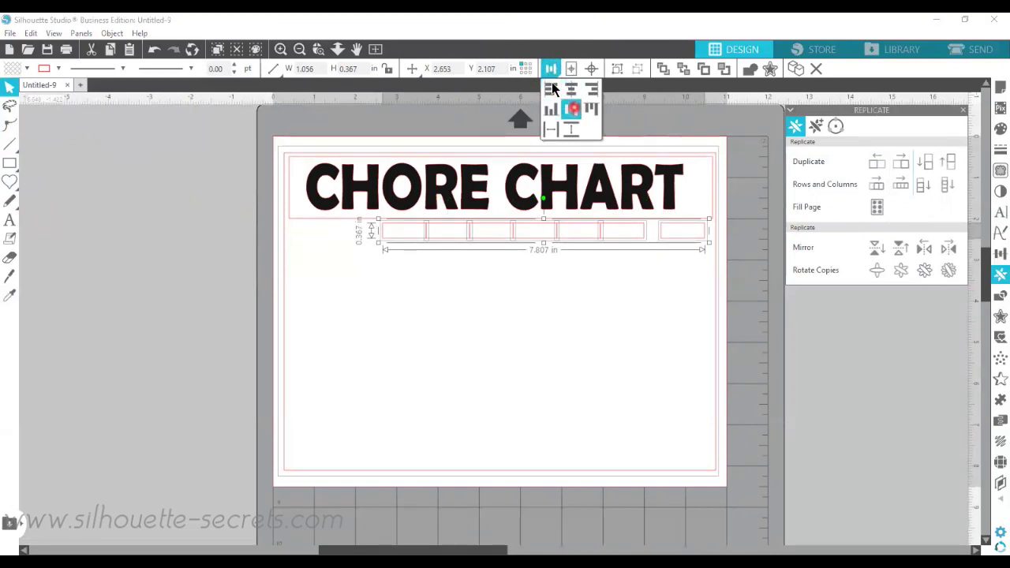
left_click(553, 130)
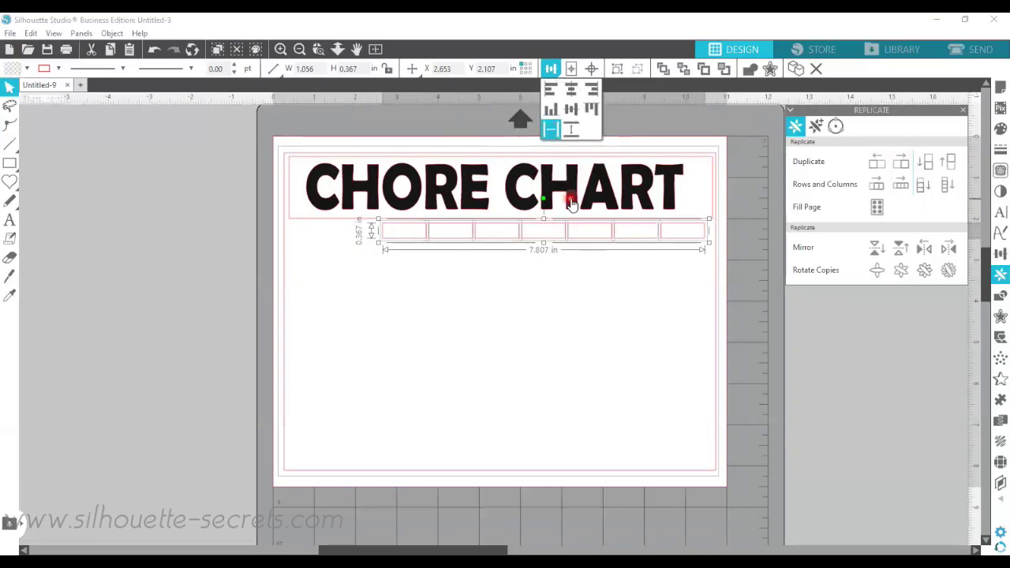
left_click(485, 243)
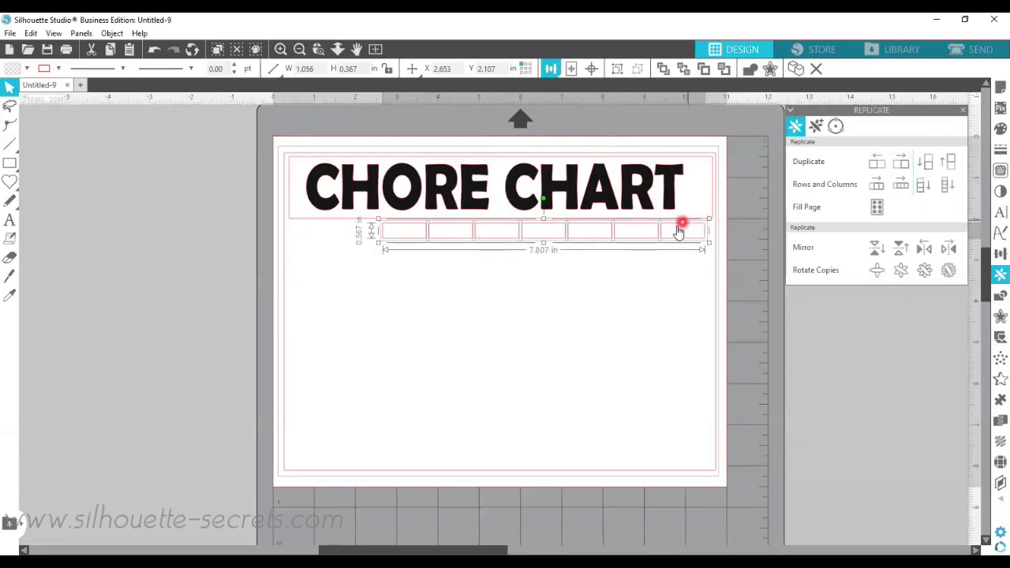
Give the seven small boxes a black outline 1.25 pt thick
left_click(994, 155)
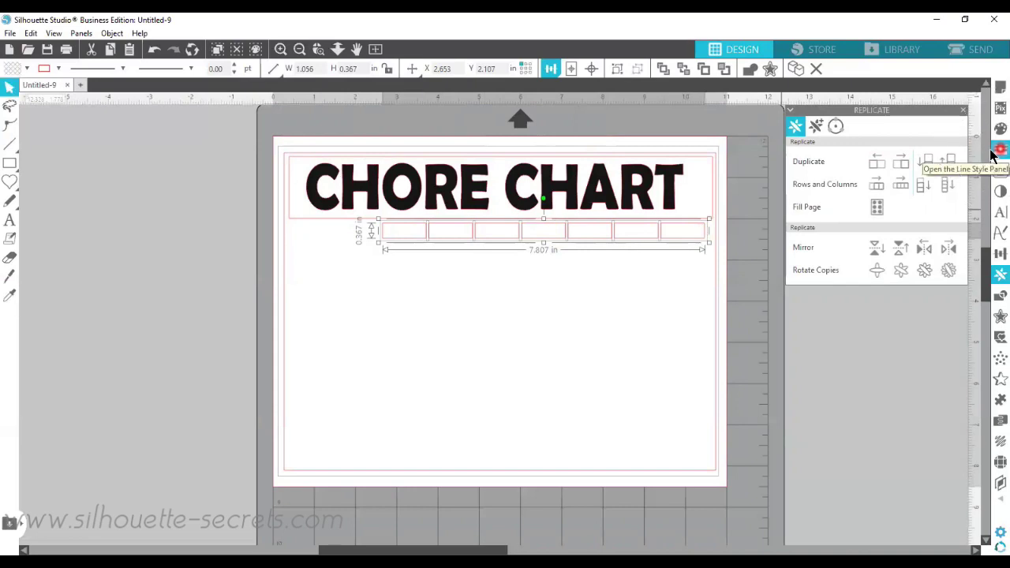
left_click(863, 148)
left_click(934, 178)
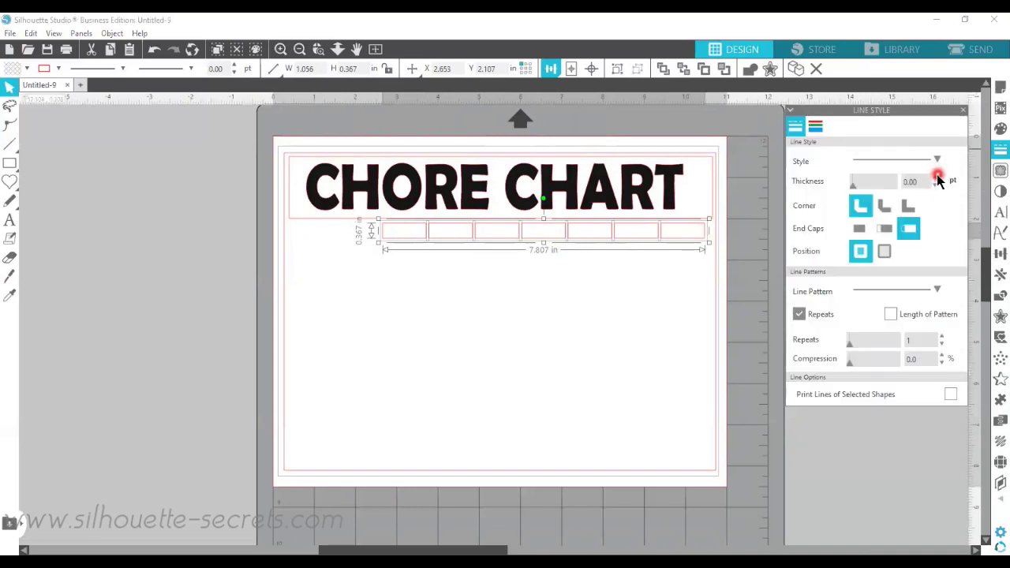
left_click(935, 179)
left_click(935, 179)
left_click(935, 179)
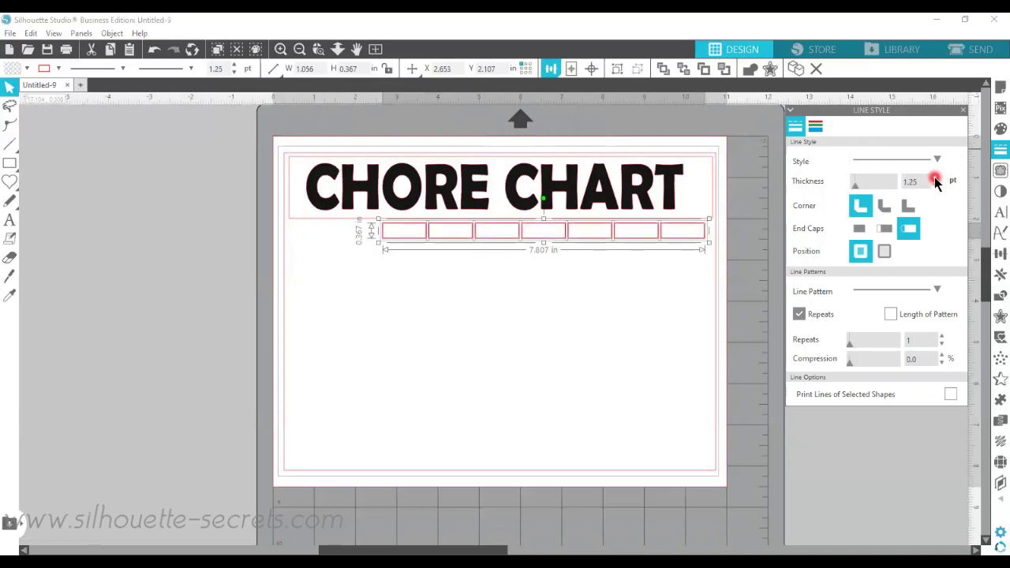
left_click(815, 127)
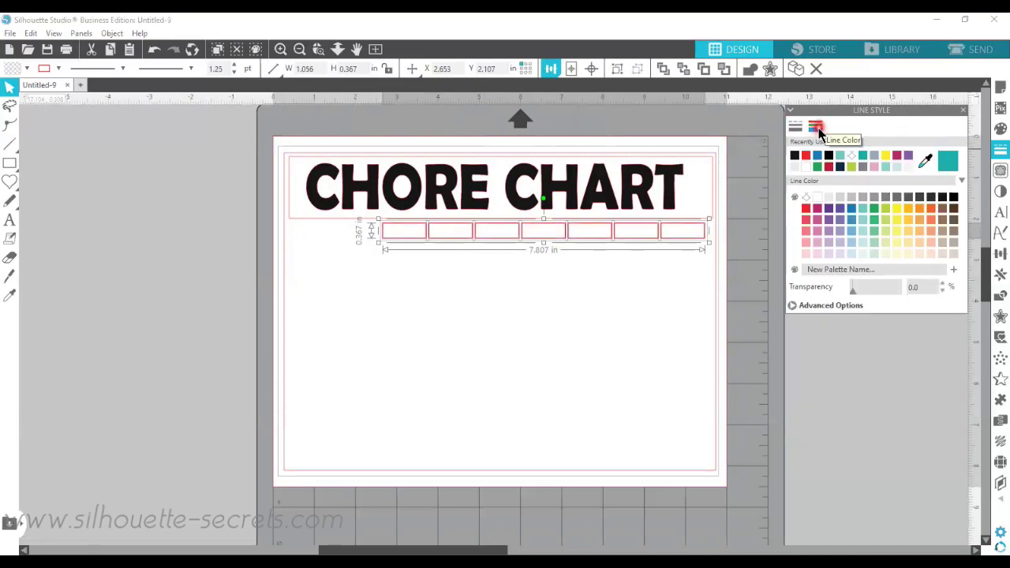
left_click(832, 161)
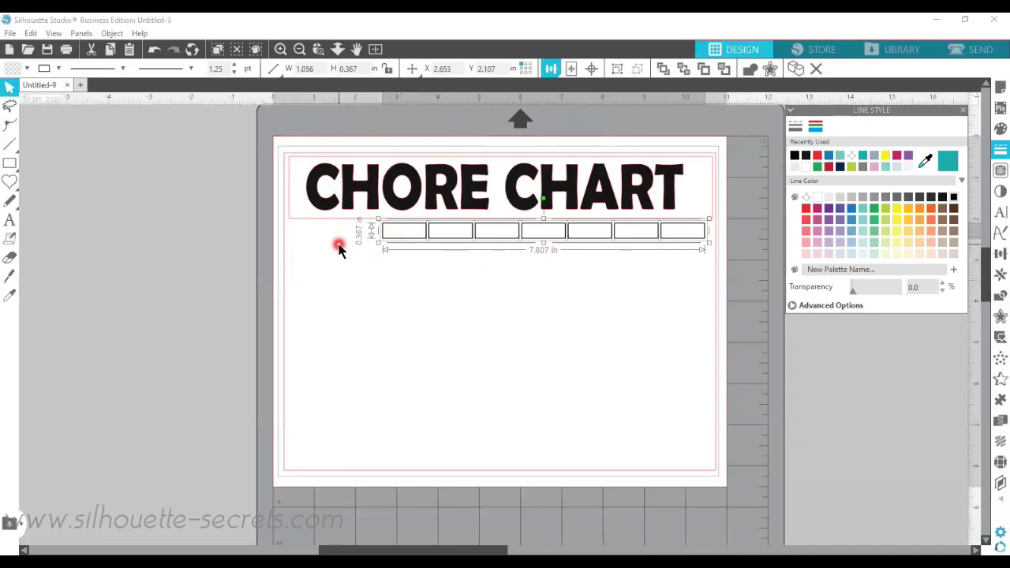
Give the header box around the title a black outline 2.25 pt thick
left_click(330, 219, "shift")
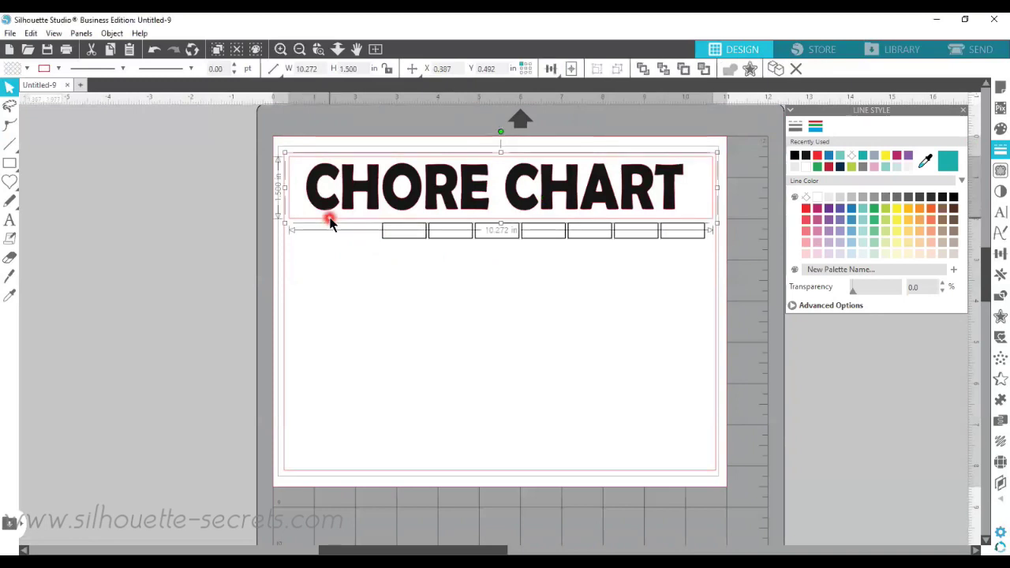
left_click(795, 156)
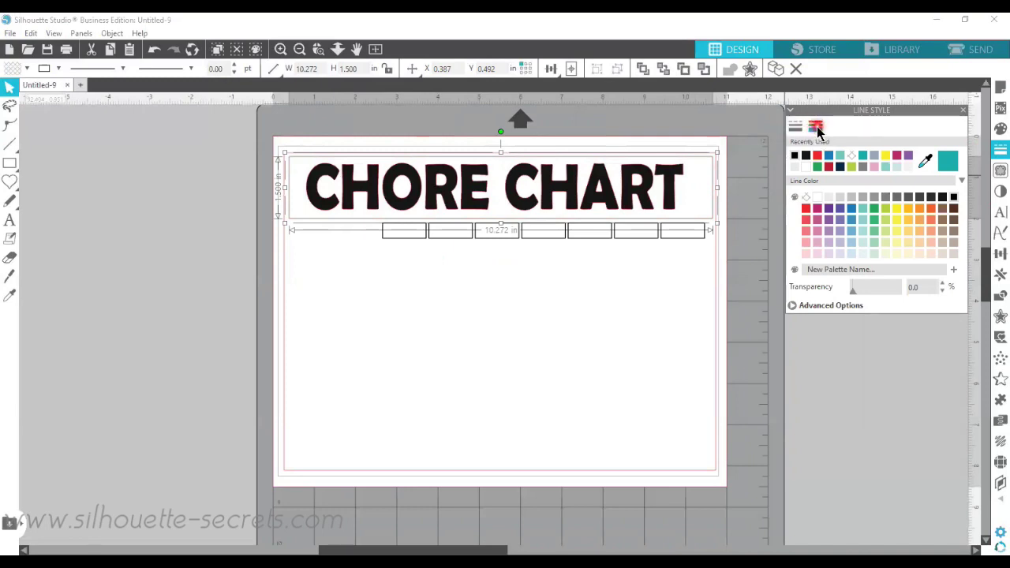
left_click(794, 127)
left_click_drag(846, 179, 881, 213)
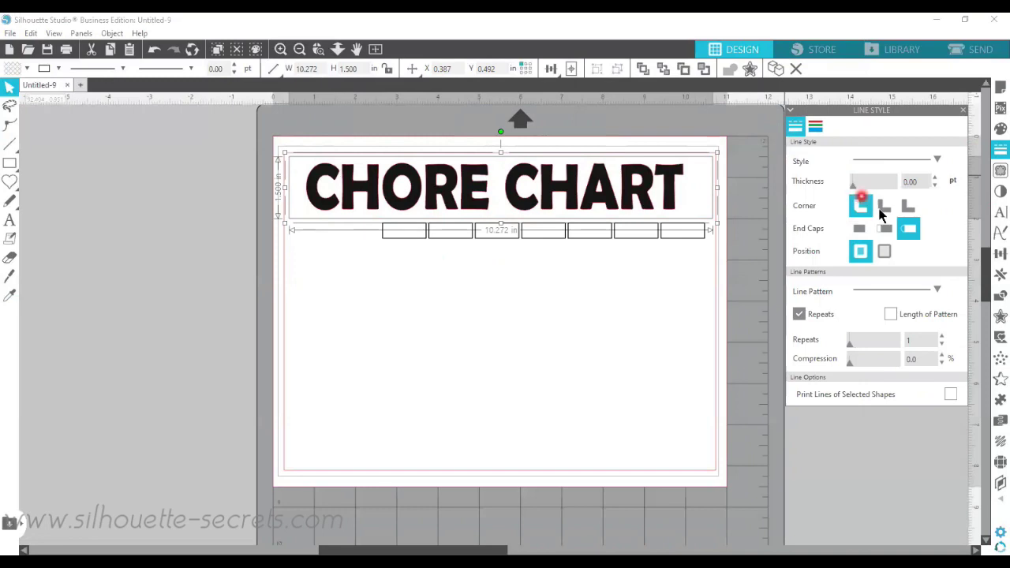
left_click(935, 178)
left_click(936, 179)
left_click(936, 179)
left_click(935, 178)
left_click(936, 178)
left_click(936, 179)
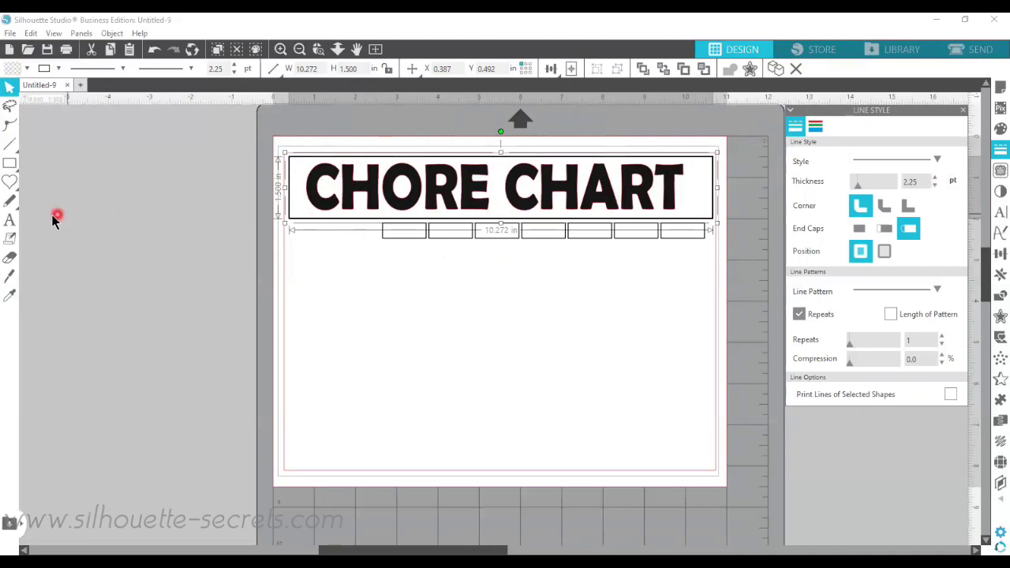
Copy the first small box to the chart's left edge below the row, at about X 0.37, Y 2.52 in, and reduce its height to about 0.31 in
left_click(395, 239)
left_click(726, 262)
left_click(408, 241)
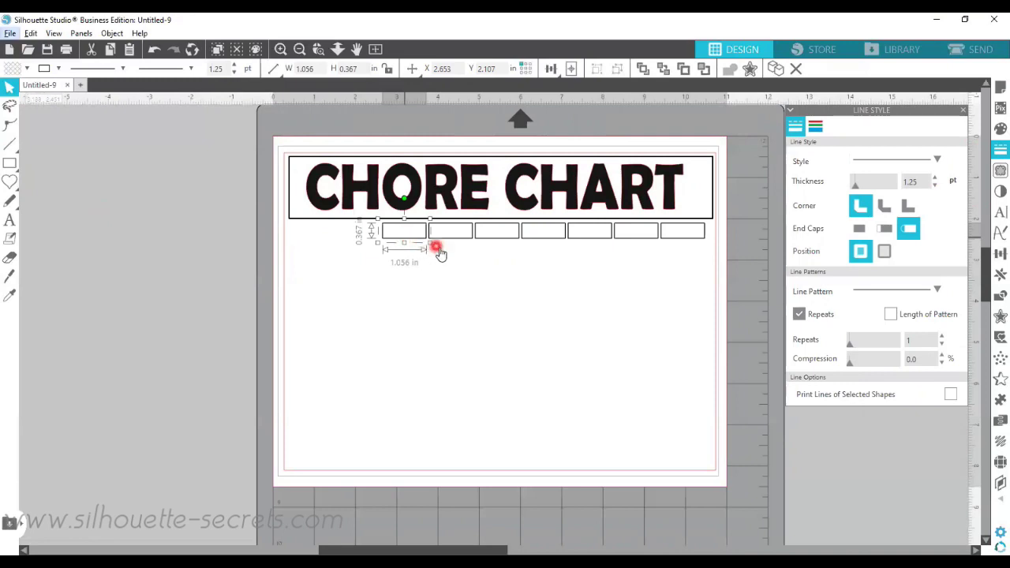
key("alt")
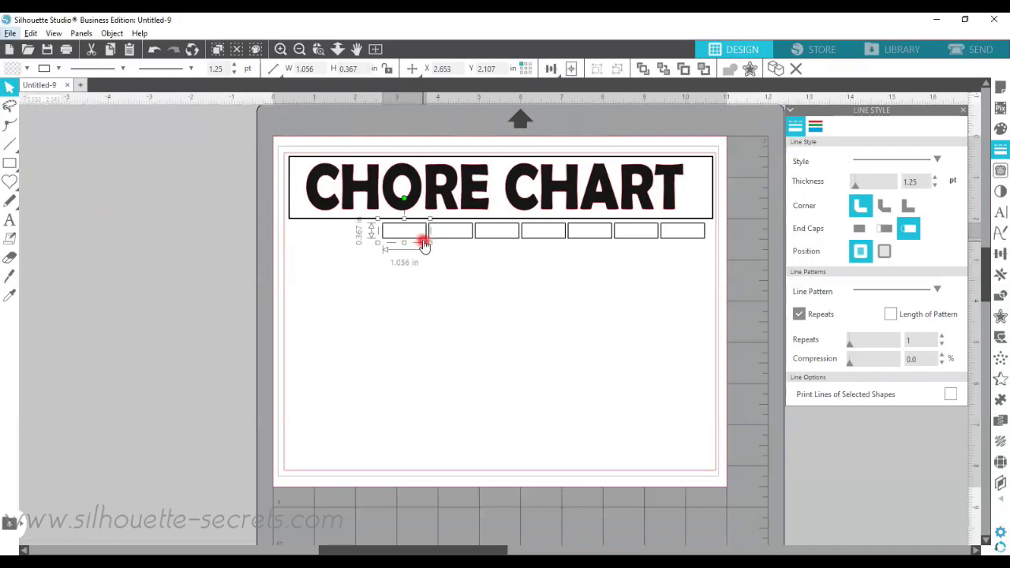
left_click(423, 245)
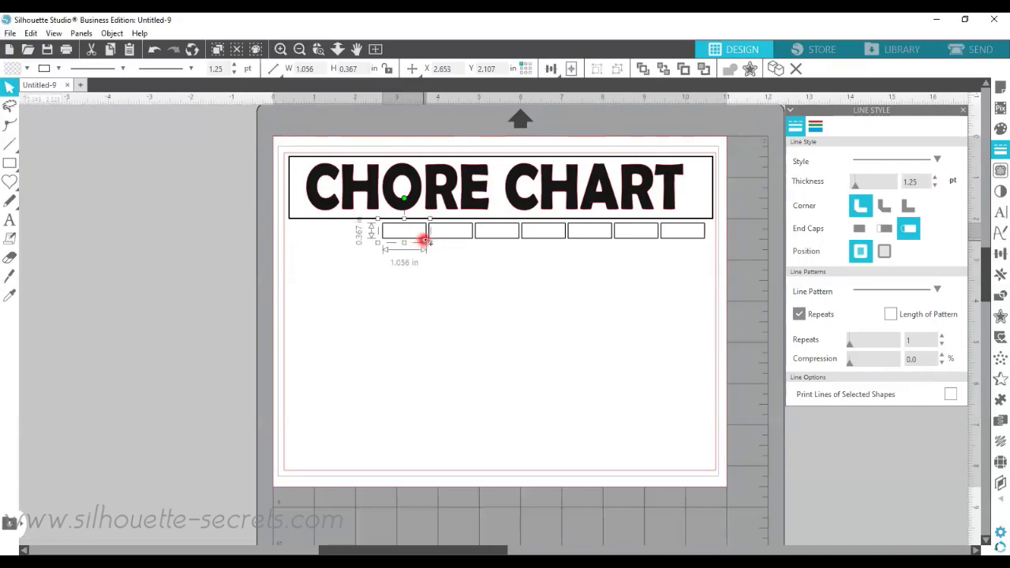
left_click_drag(424, 241, 332, 264)
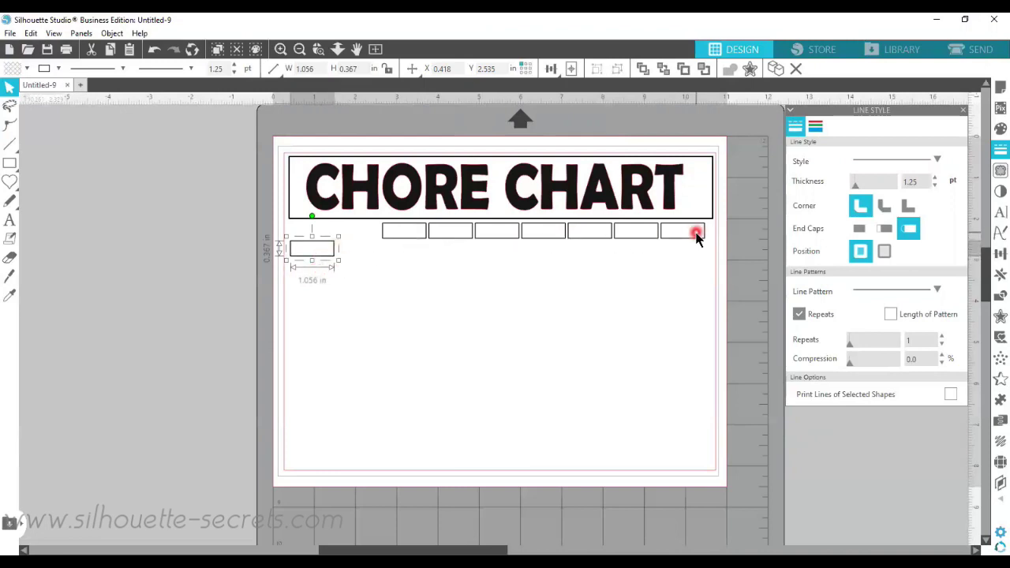
left_click_drag(327, 247, 325, 247)
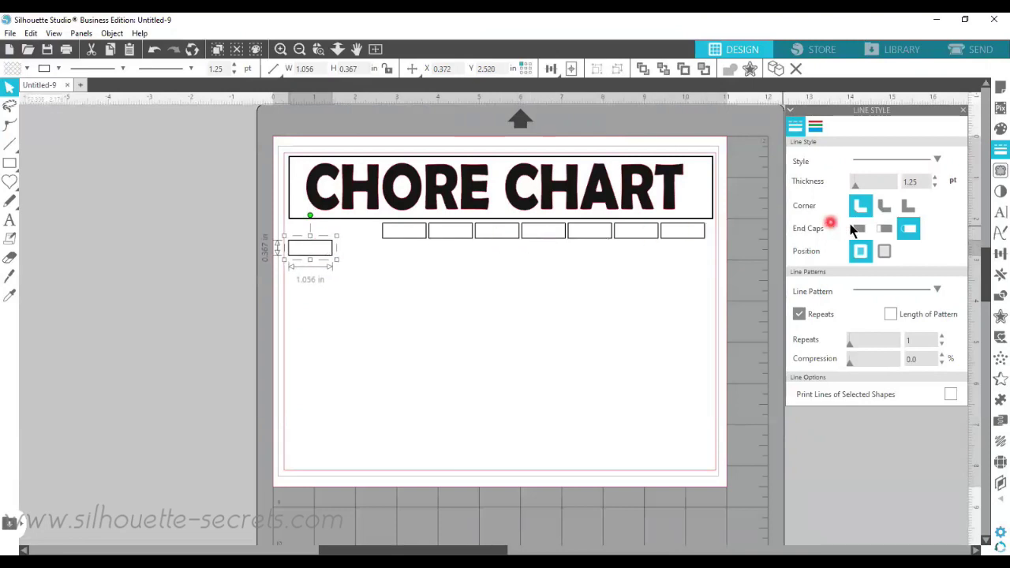
left_click_drag(313, 266, 311, 263)
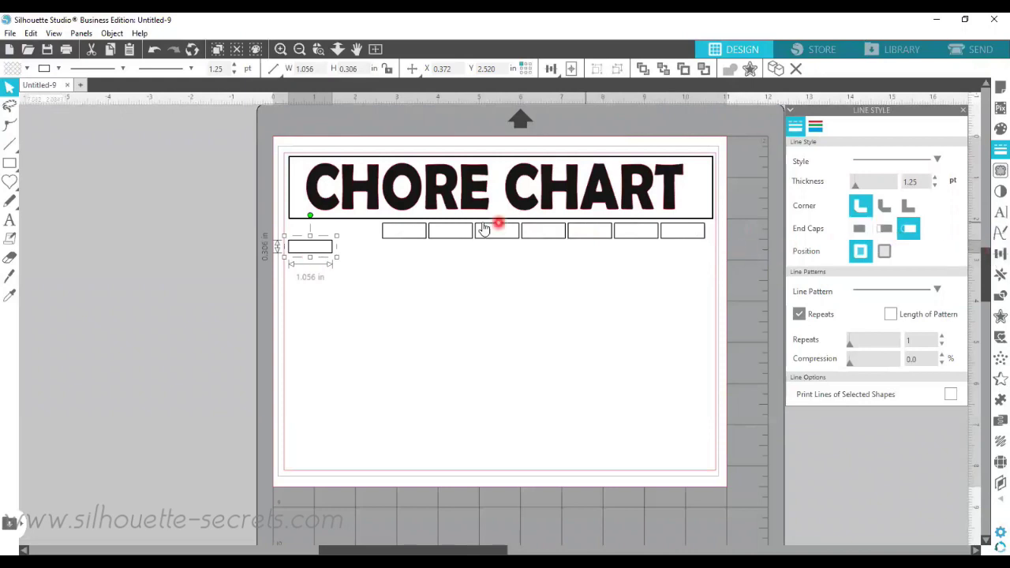
Set the chore label box's width to 2 in and reposition it at about X 0.39, Y 2.57 in
left_click(997, 255)
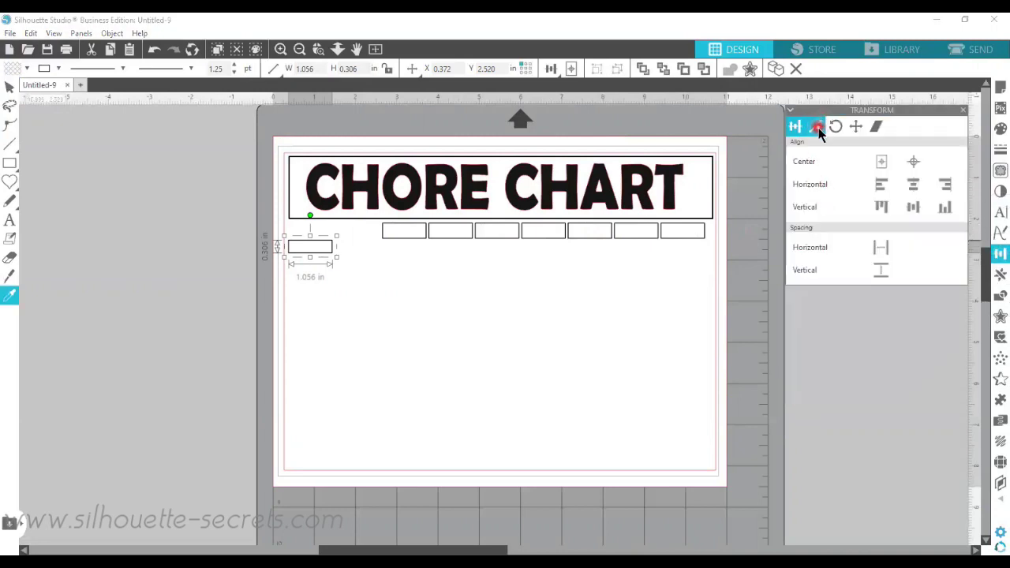
left_click(818, 129)
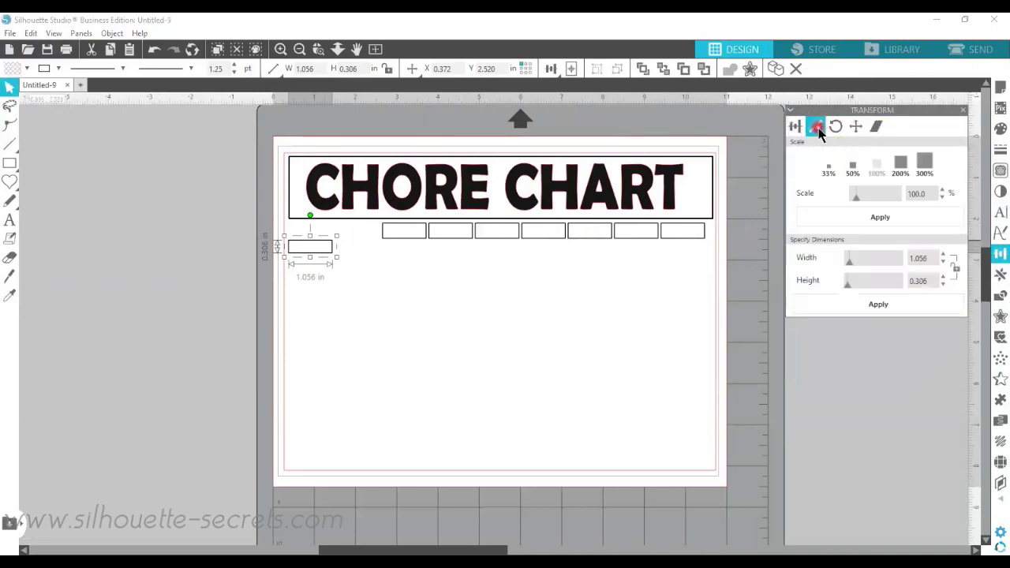
left_click(930, 258)
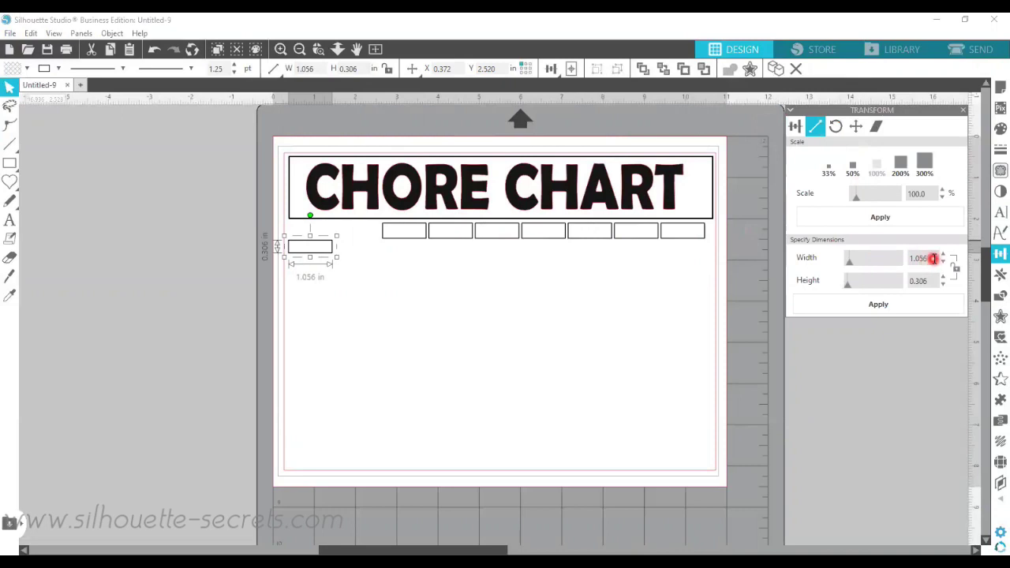
left_click_drag(932, 259, 888, 264)
type("2.000")
key("Return")
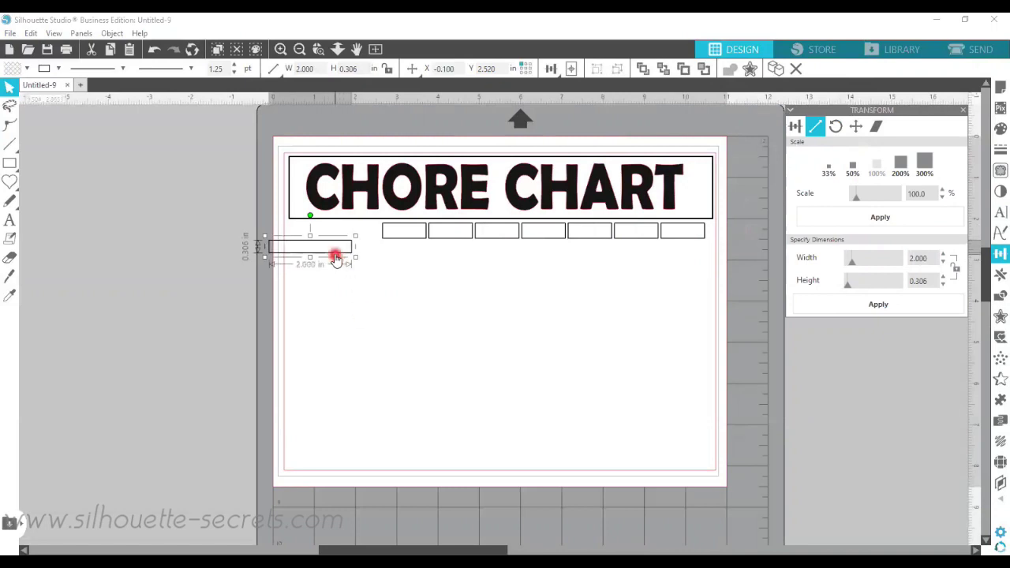
left_click_drag(335, 259, 355, 263)
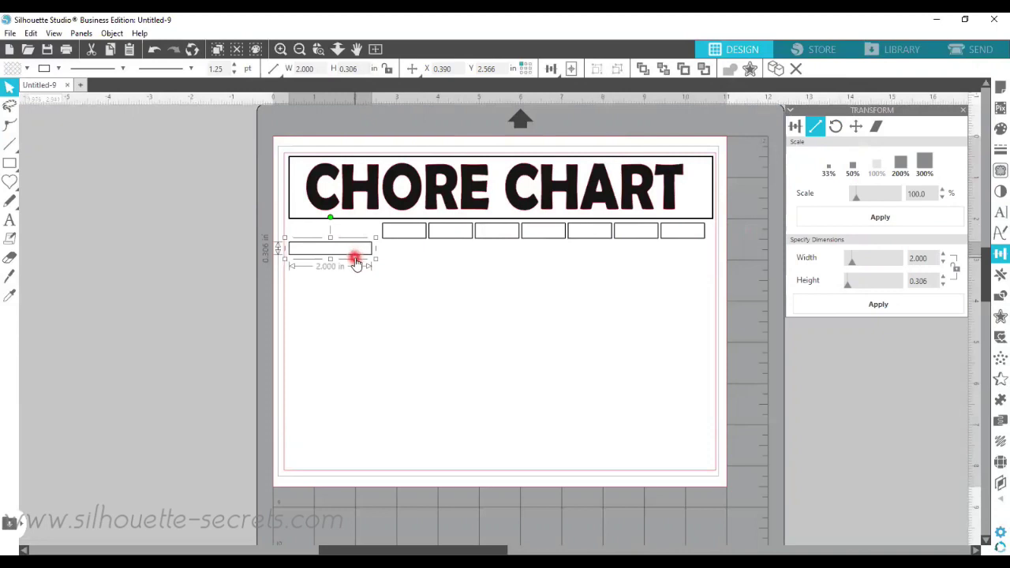
Replicate the chore label box downward with Column of Three and Column of Four until 18 boxes reach the border's lower edge
left_click(993, 281)
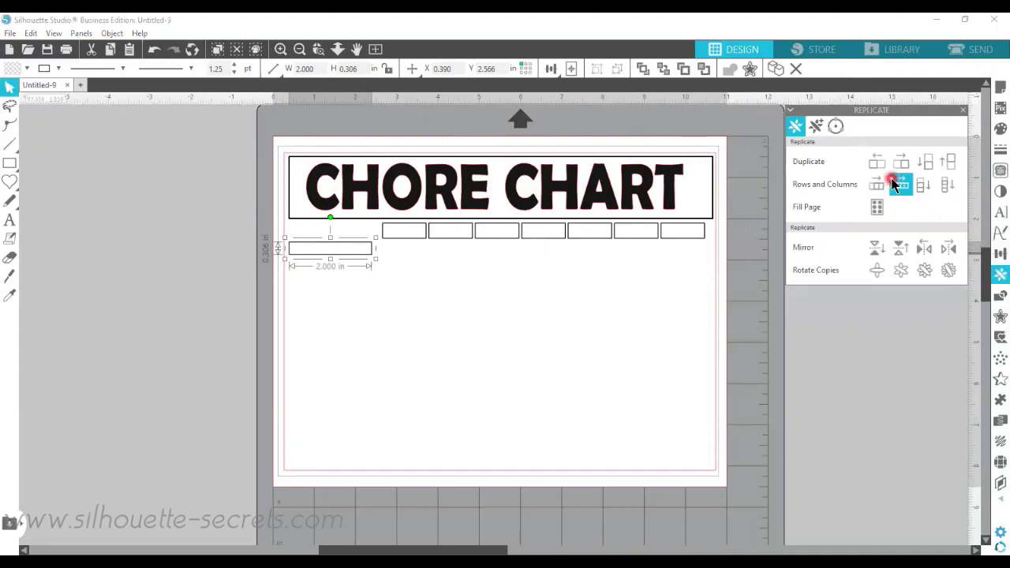
left_click(926, 187)
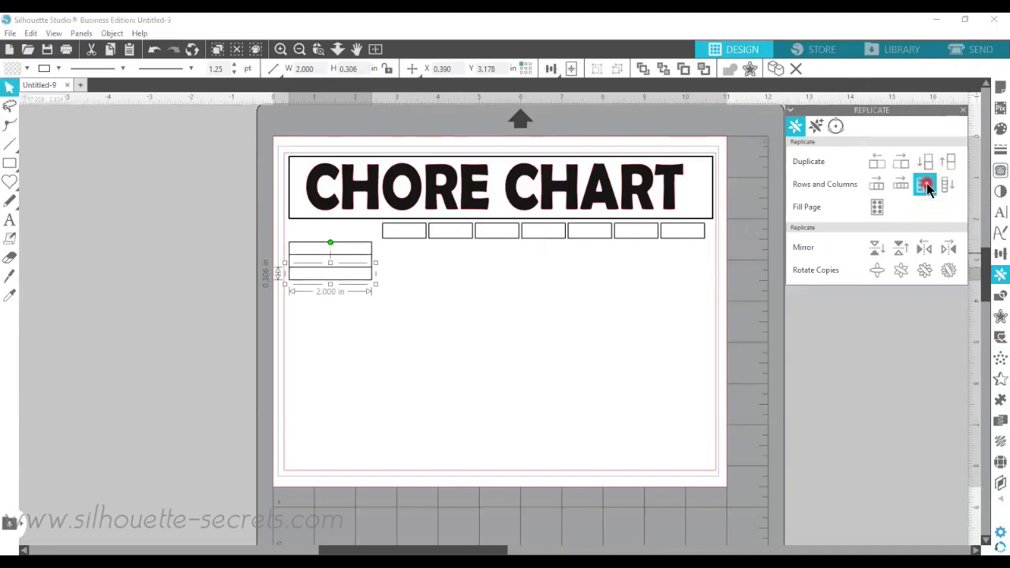
left_click(949, 186)
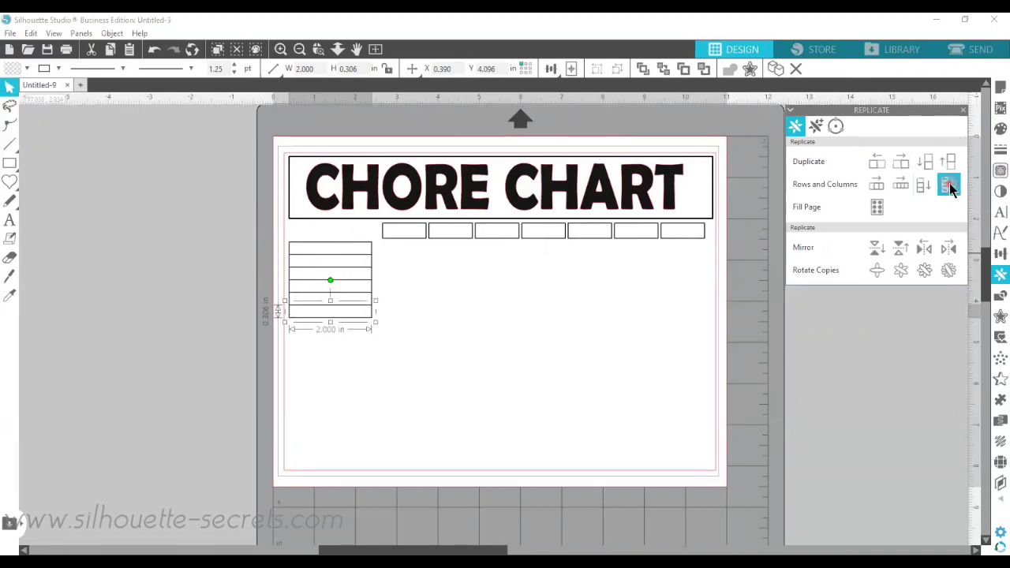
left_click(949, 187)
left_click(949, 187)
left_click(501, 249)
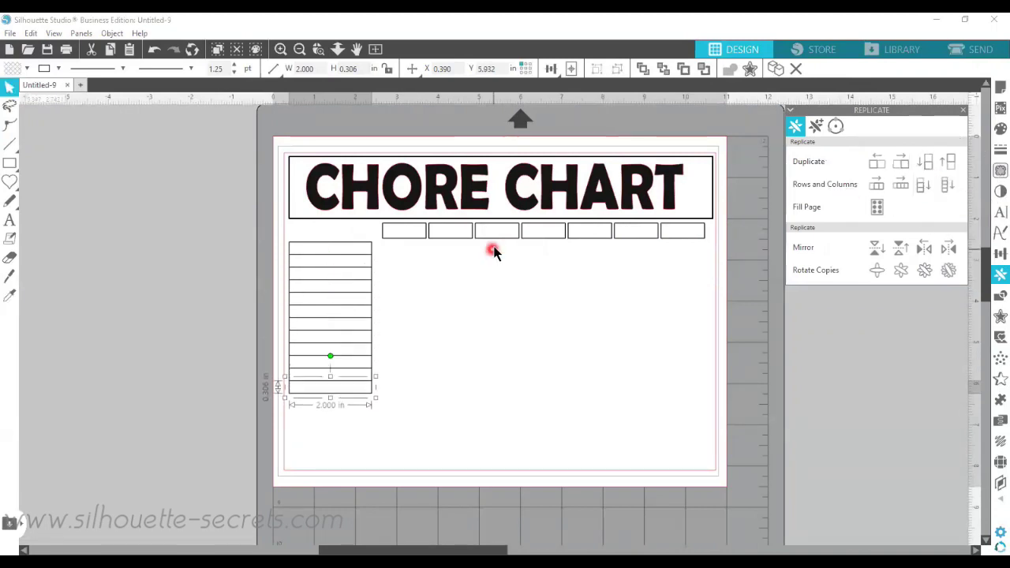
left_click(949, 186)
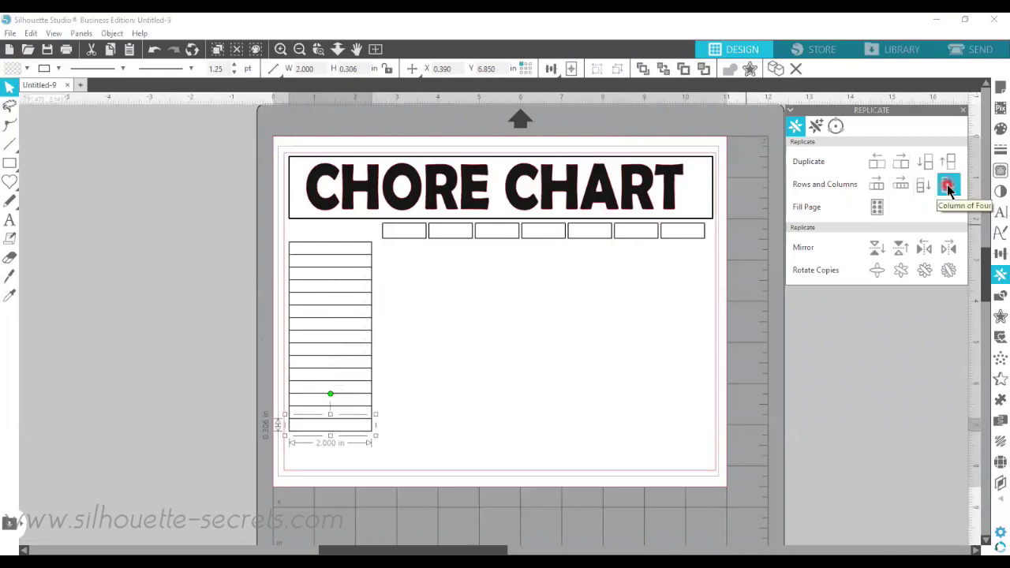
left_click(949, 187)
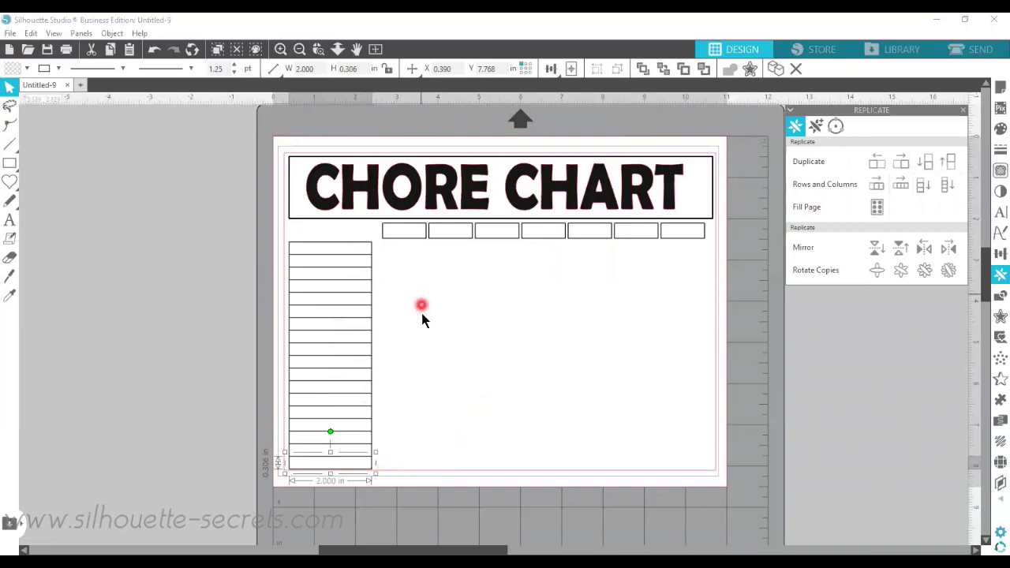
Move the first chore label box up to about Y 2.46 in and space the whole column evenly vertically
left_click(336, 243)
left_click_drag(352, 248, 352, 248)
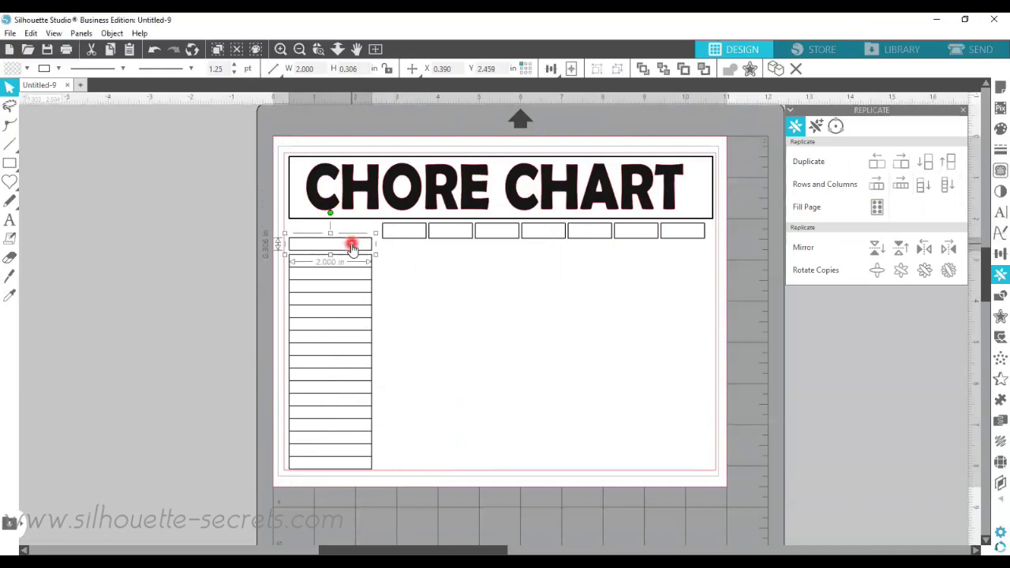
left_click_drag(395, 464, 293, 250)
left_click(551, 69)
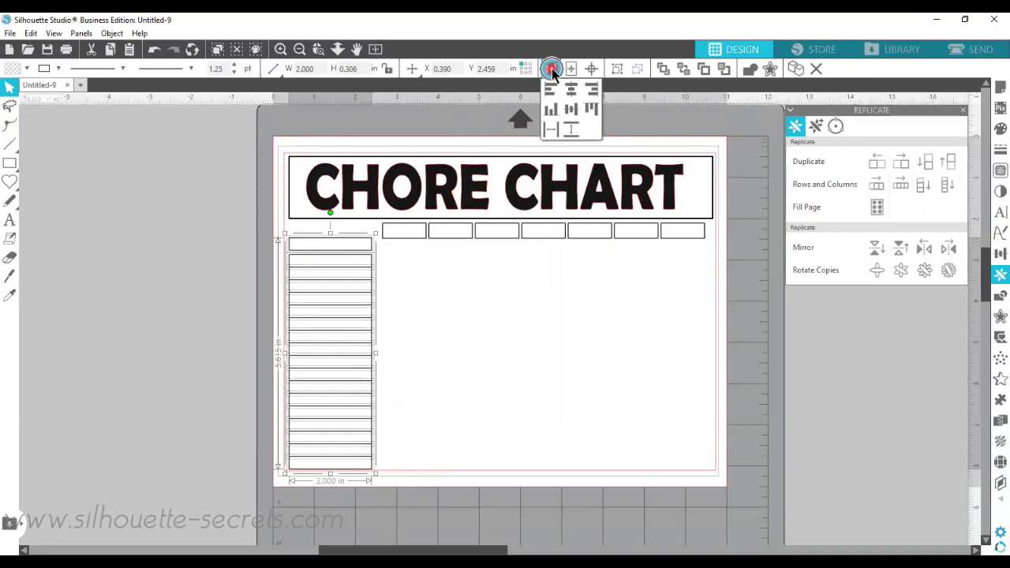
left_click(574, 131)
left_click(571, 130)
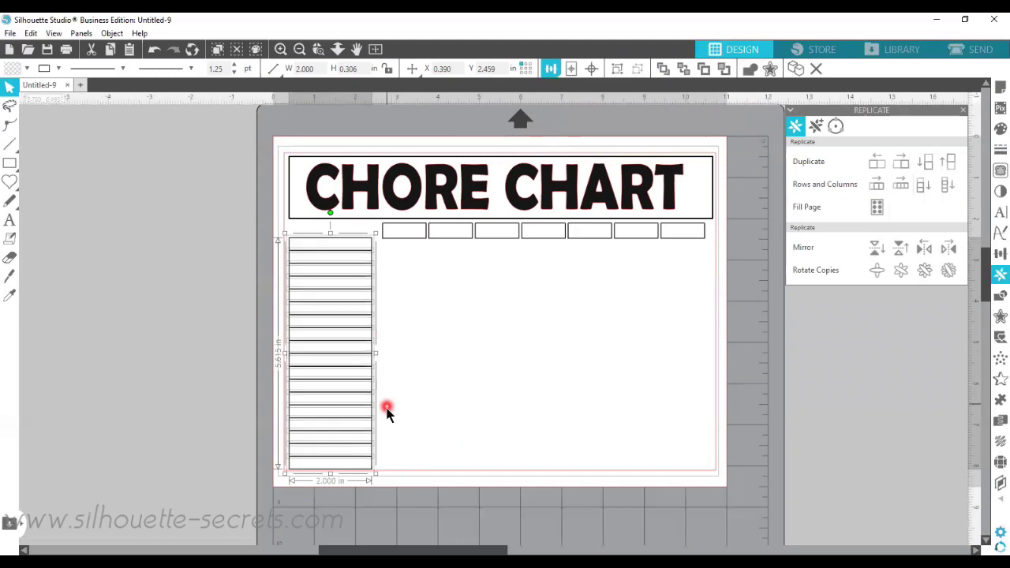
Extend the border downward to about 7.84 in tall and lower the last chore label box to about Y 7.86 in
left_click(478, 471)
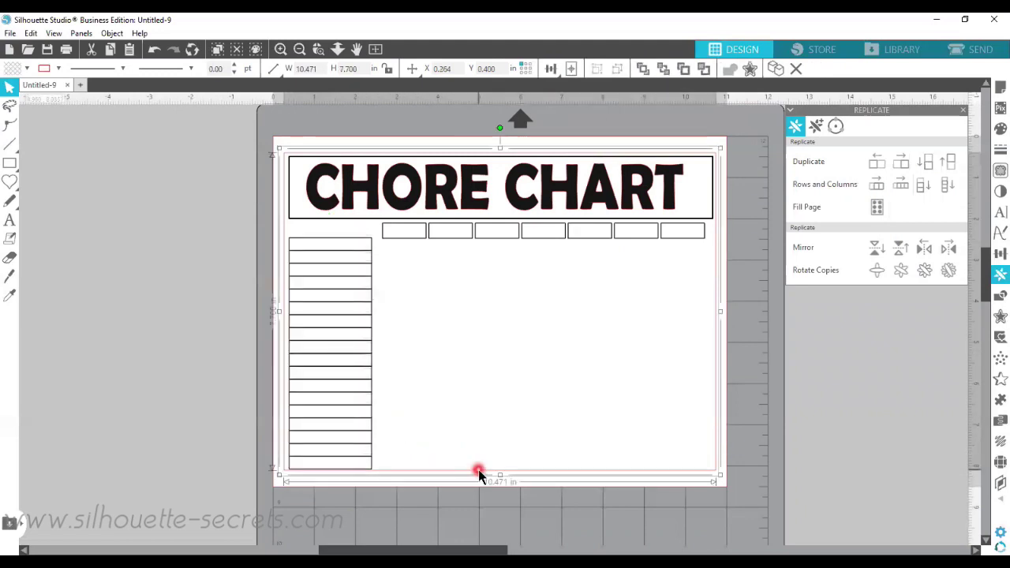
left_click_drag(501, 476, 502, 482)
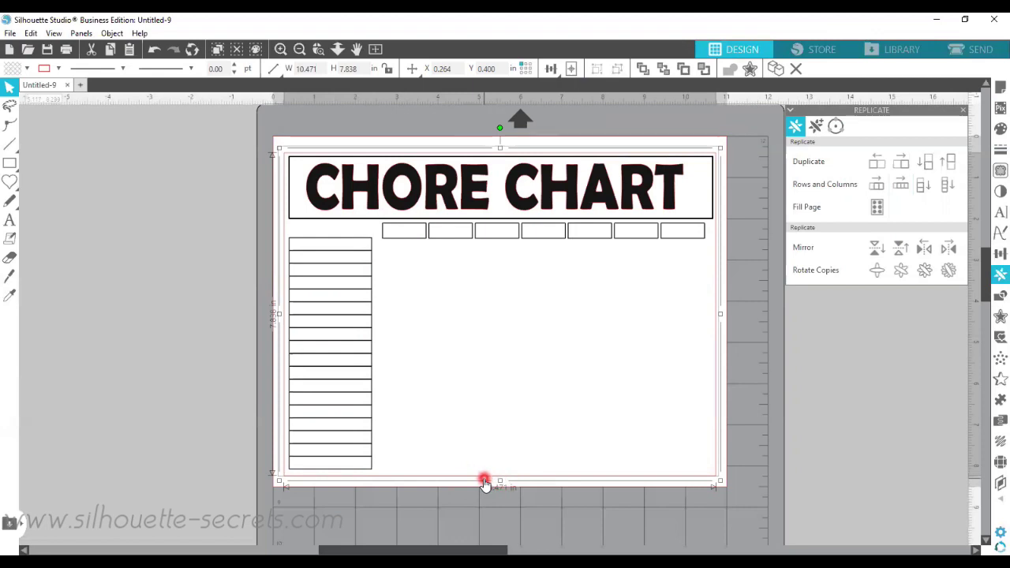
left_click(373, 468)
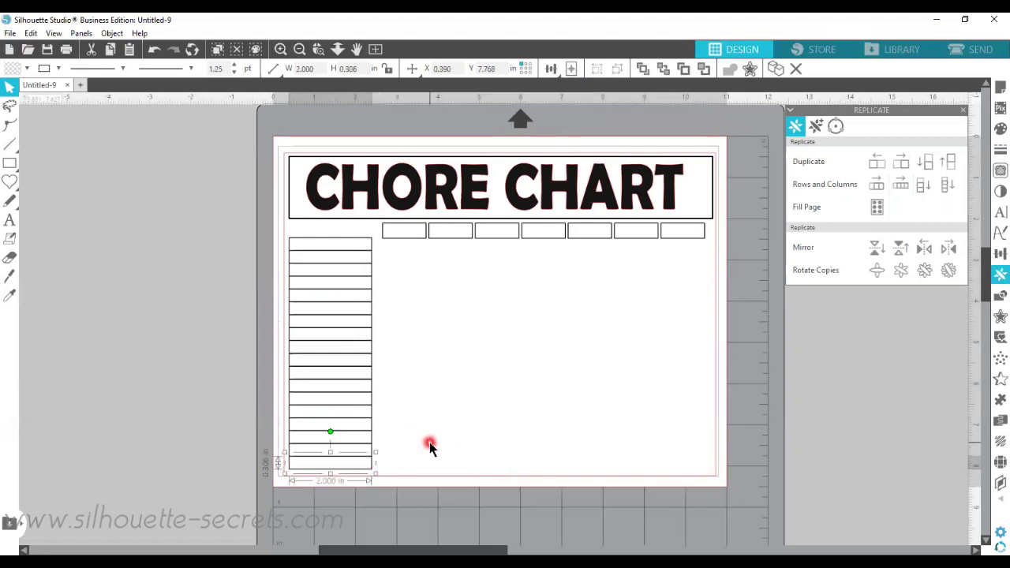
key("Down")
key("Down")
key("Down")
key("Down")
key("Down")
key("Up")
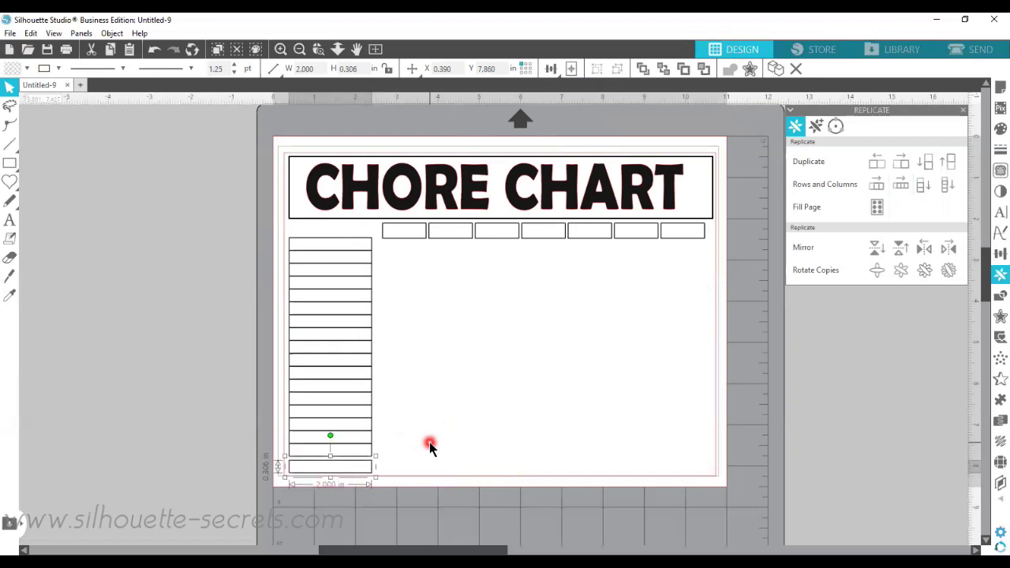
Select all 18 chore label boxes and distribute them evenly with vertical spacing
left_click_drag(347, 456, 325, 242)
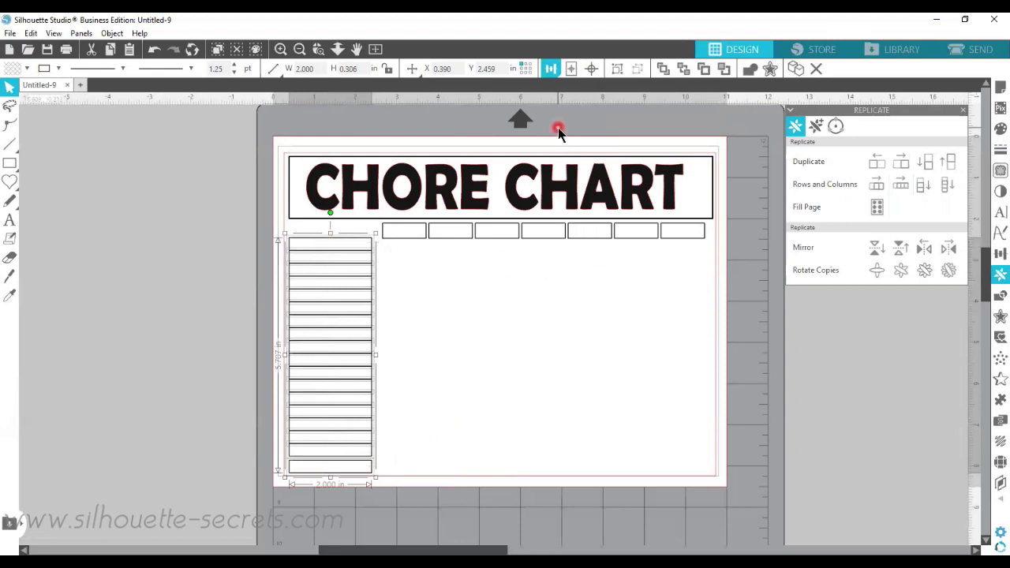
left_click(551, 70)
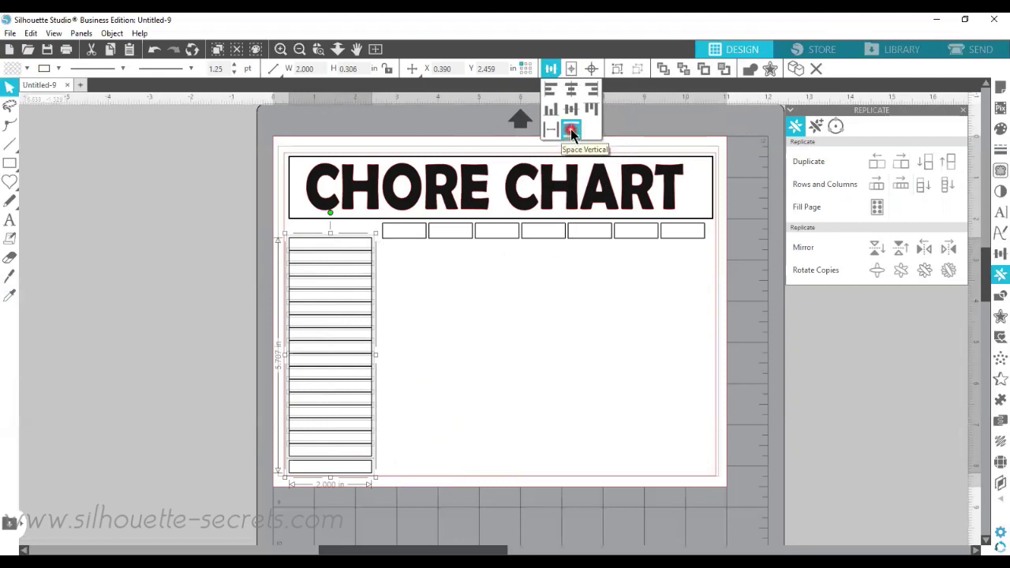
left_click(571, 129)
left_click(463, 322)
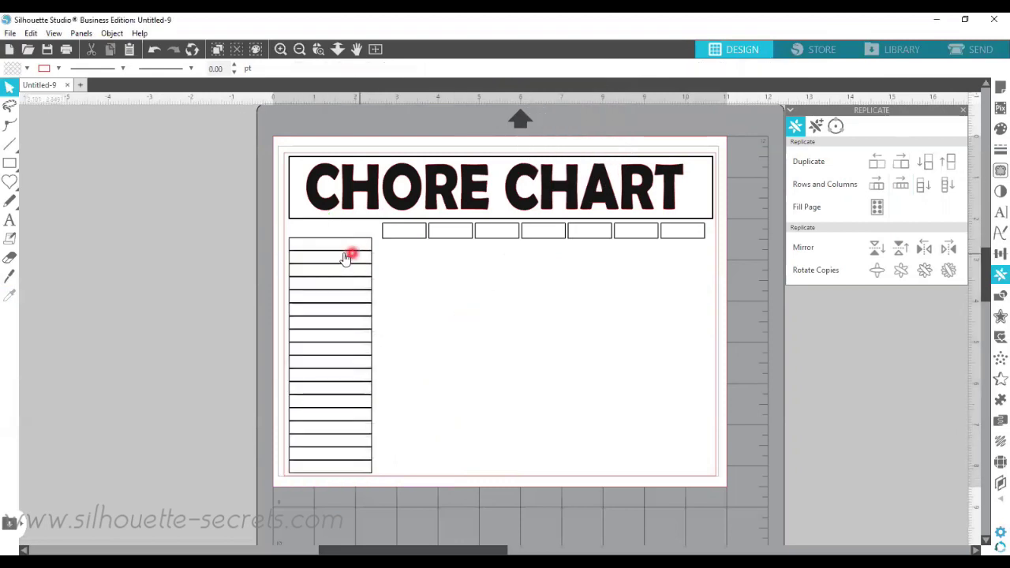
Delete the lowest chore label box and lower the new last box into its place at about Y 7.86 in
left_click(371, 467)
key("Delete")
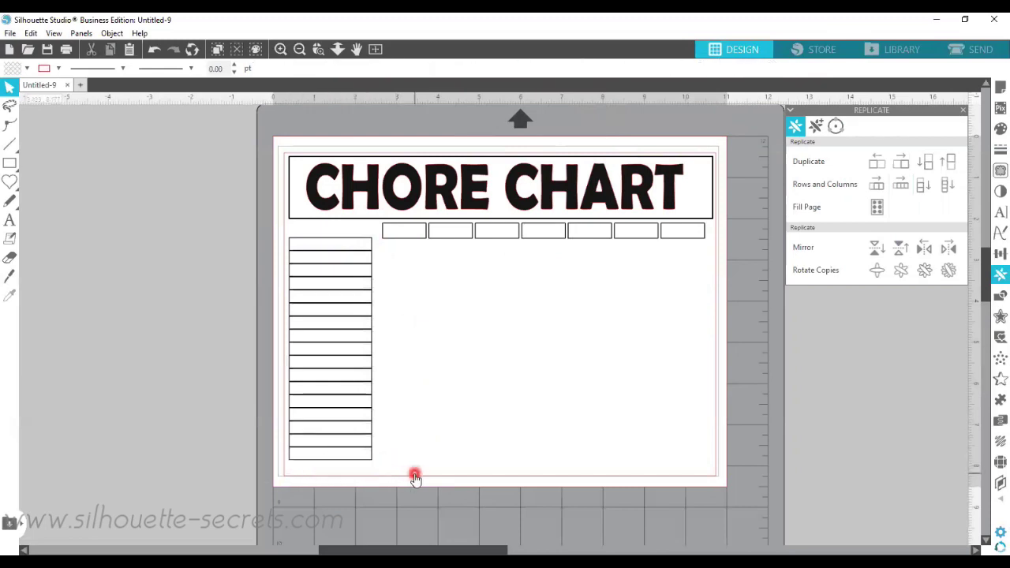
left_click_drag(366, 468, 345, 235)
left_click(449, 289)
left_click(351, 456)
key("Down")
key("Down")
key("Down")
key("Down")
key("Down")
key("Down")
key("Down")
key("Down")
key("Down")
key("Down")
key("Down")
key("Down")
key("Down")
key("Down")
key("Up")
Space the remaining 17 chore label boxes evenly down the column
left_click_drag(388, 471, 293, 237)
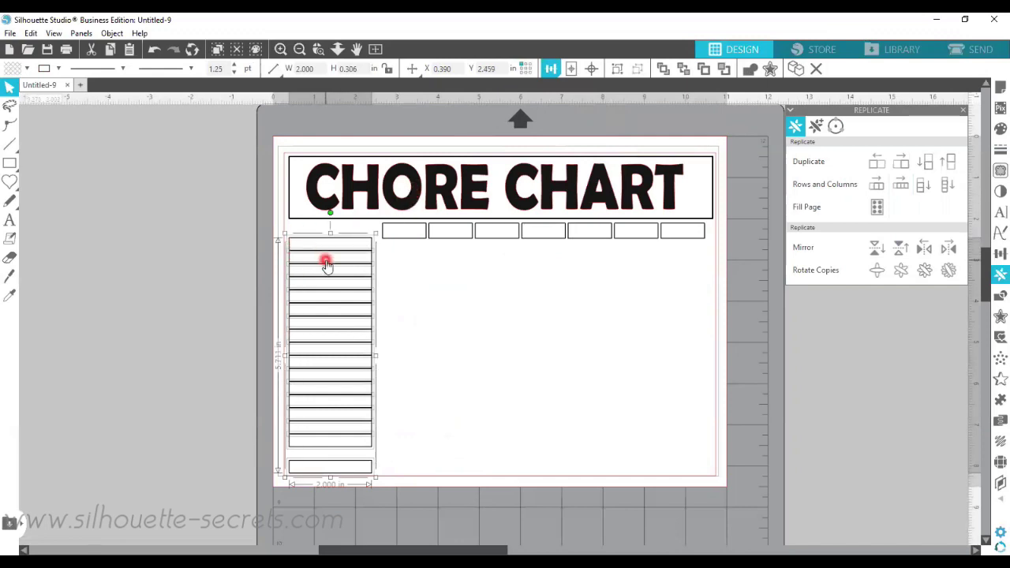
left_click(552, 69)
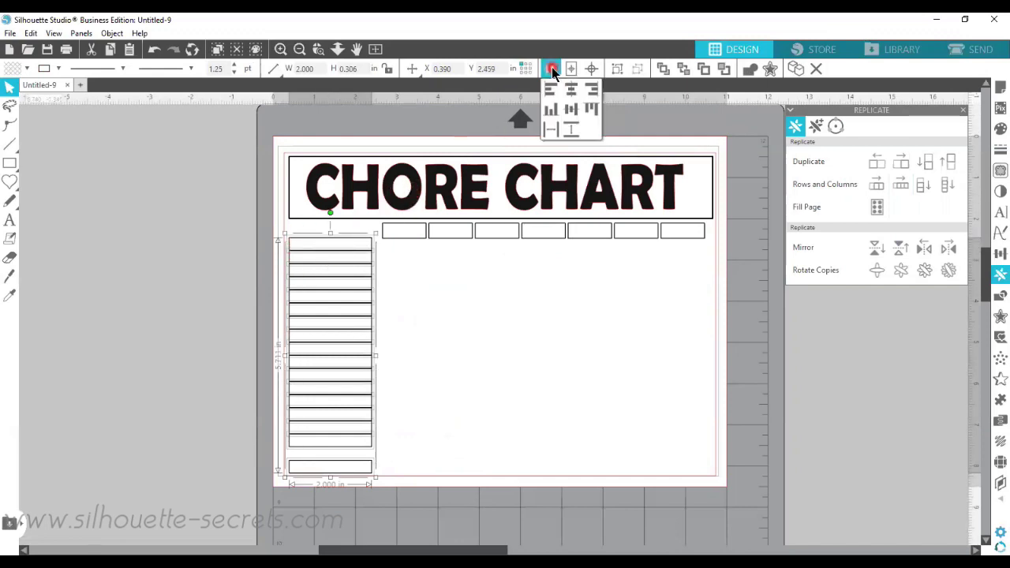
left_click(571, 133)
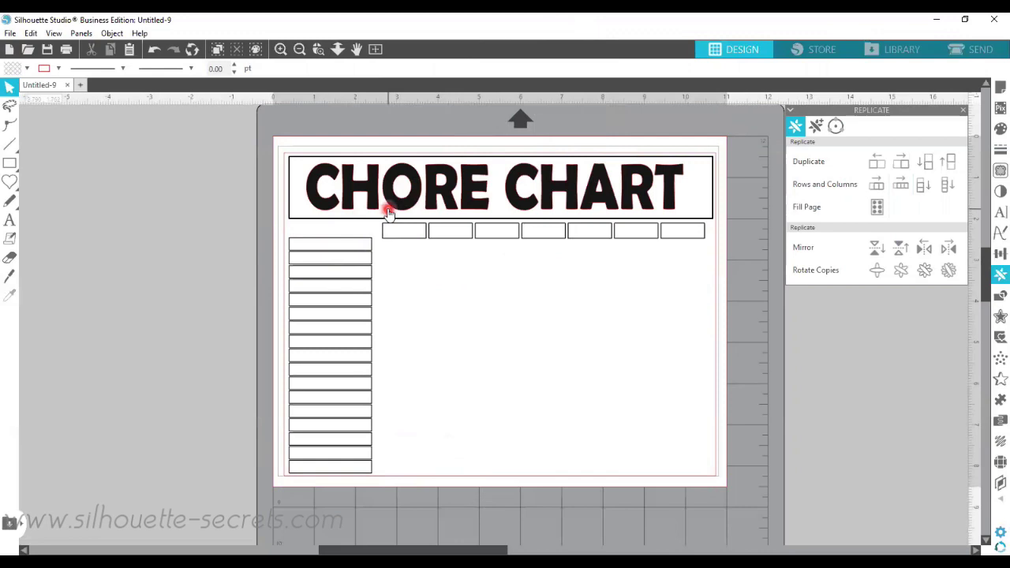
Move the title and its header box up together to the upper print margin and remove the thin red border rectangle
left_click(287, 176)
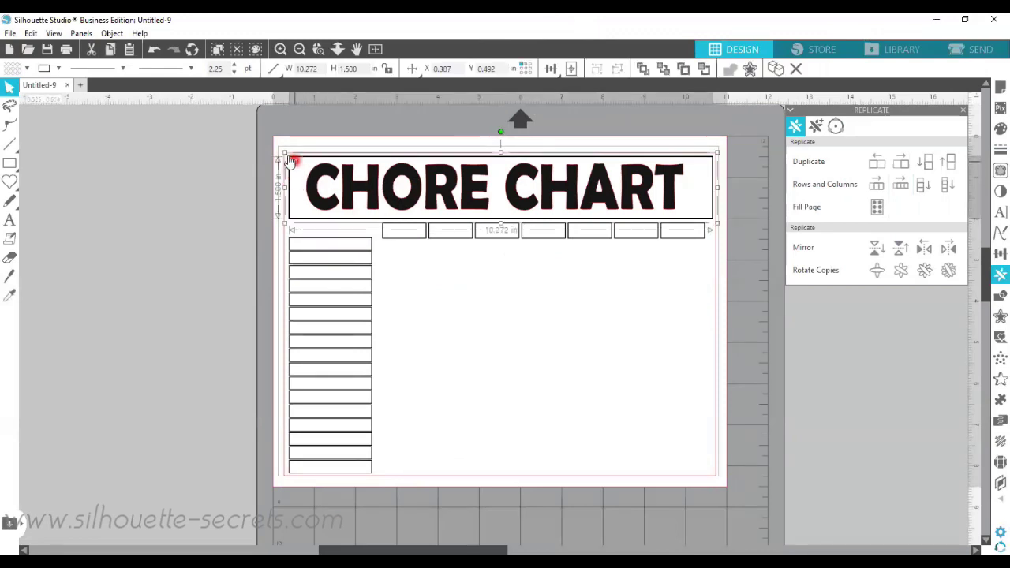
left_click(407, 182)
left_click_drag(428, 184, 433, 181)
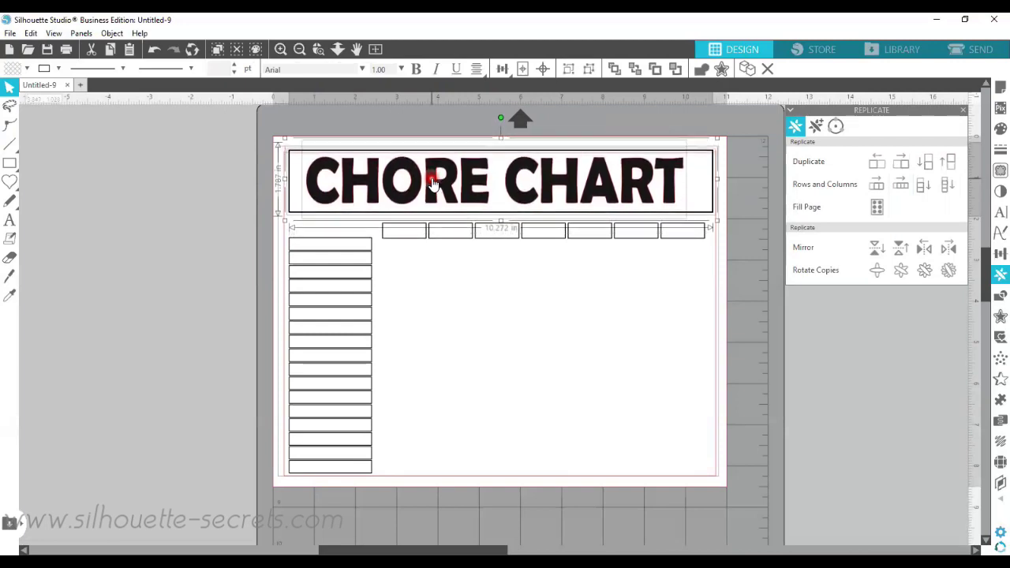
left_click(720, 282)
left_click(734, 292)
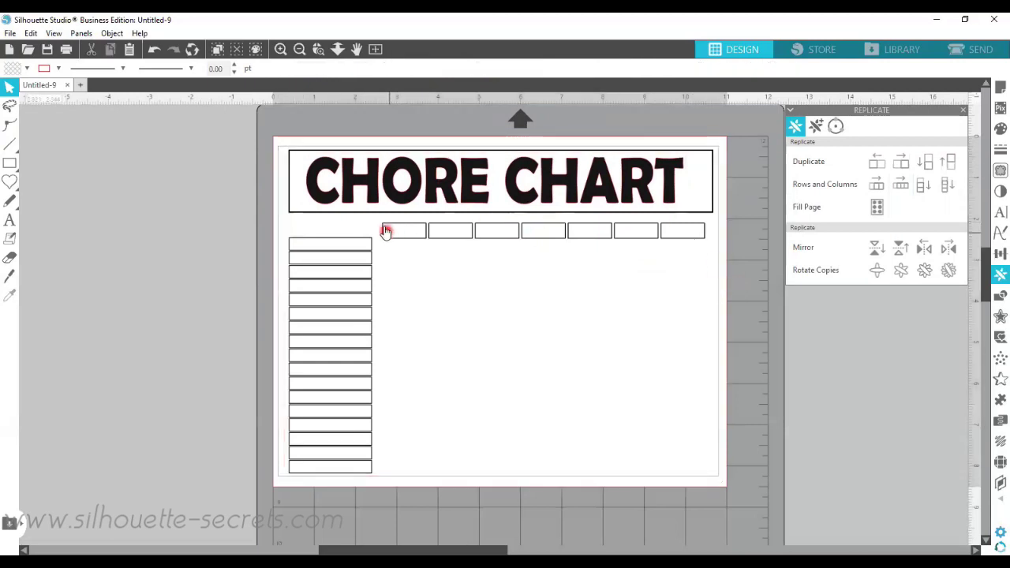
Raise the row of day boxes to about Y 1.94 in and shift the last one right to about X 9.6 in
mouse_move(377, 219)
left_mouse_down()
mouse_move(387, 229)
mouse_move(713, 240)
mouse_move(699, 244)
left_mouse_up()
left_click(654, 263)
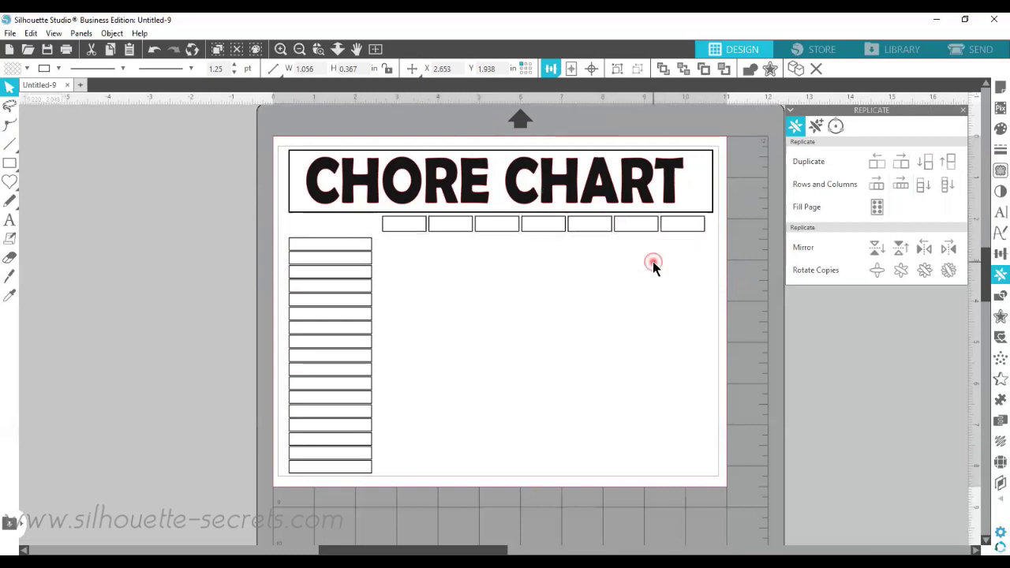
left_click(685, 227)
left_click(798, 245)
key("Right")
key("Right")
key("Right")
key("Right")
key("Right")
key("Right")
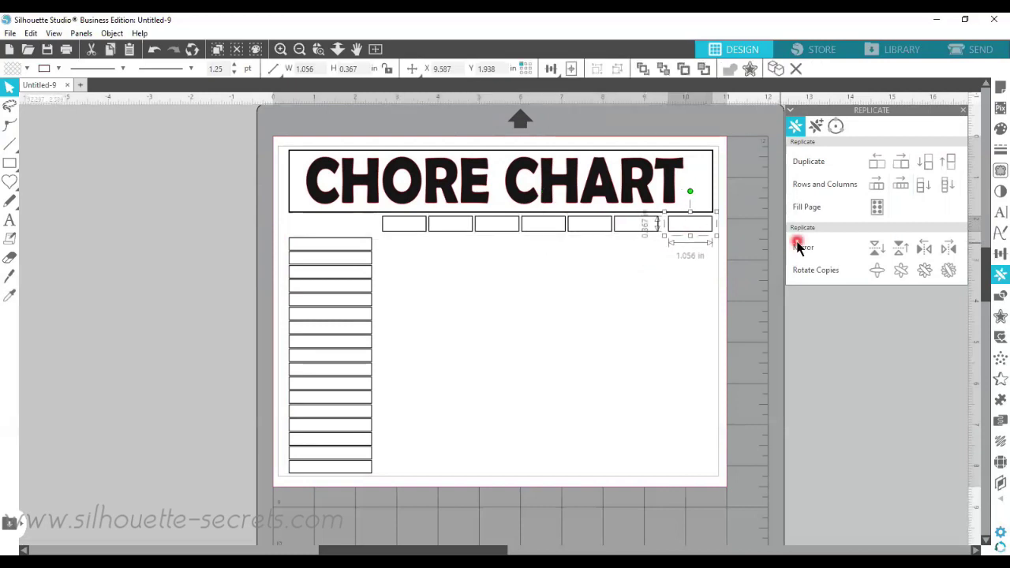
Space the seven day boxes evenly horizontally across the widened row
left_click(572, 251)
left_click(387, 231)
left_click(713, 228, "shift")
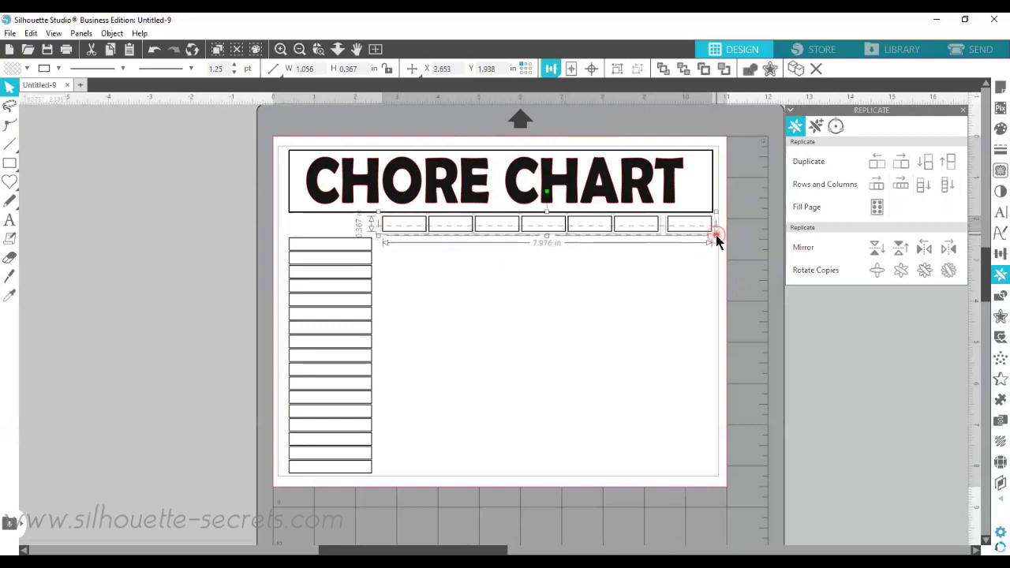
left_click(550, 69)
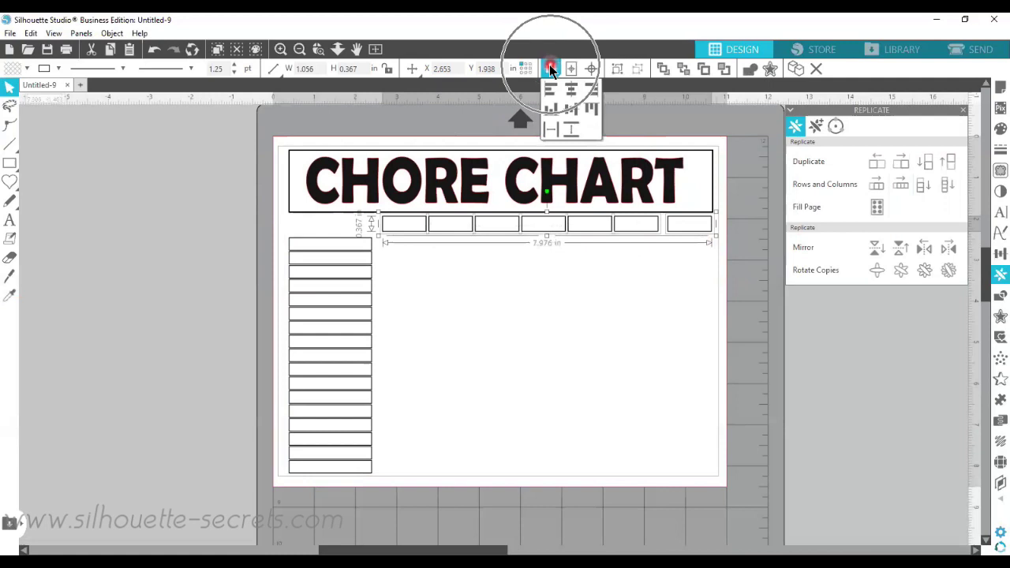
left_click(551, 130)
left_click(609, 286)
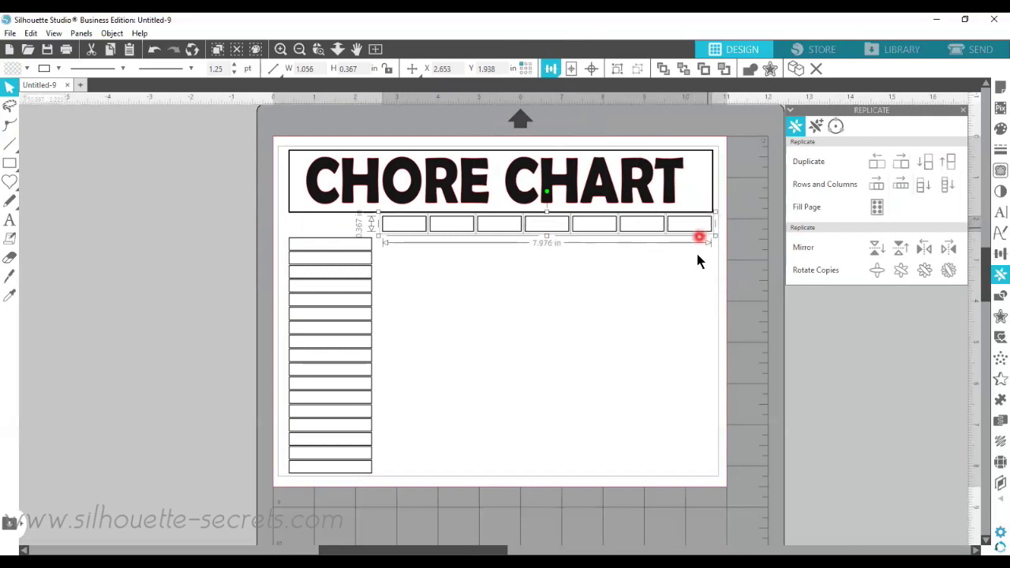
left_click(424, 251)
Add the text "Sunday" just below the row of day boxes
left_click(14, 166)
left_click(10, 221)
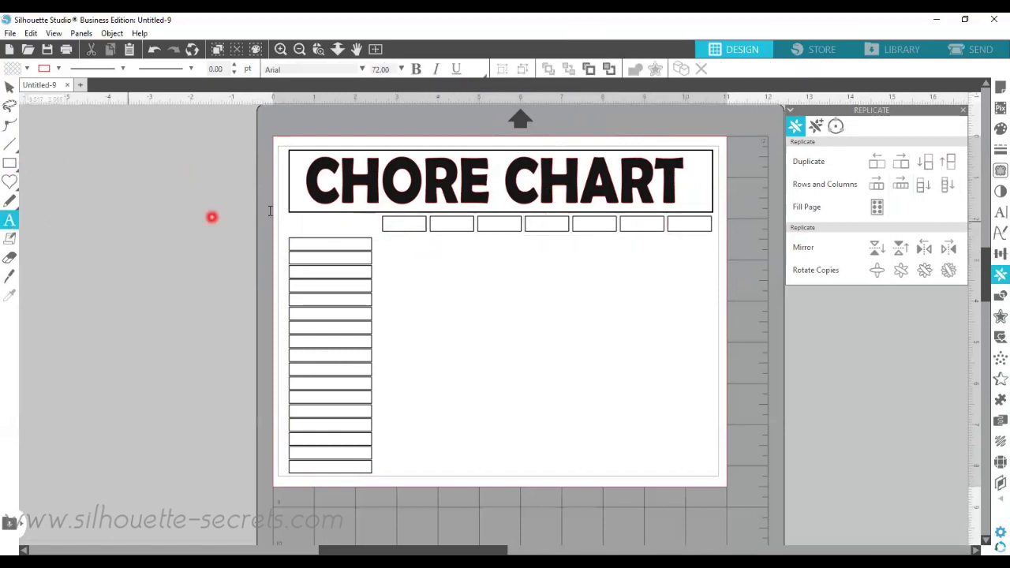
left_click(381, 252)
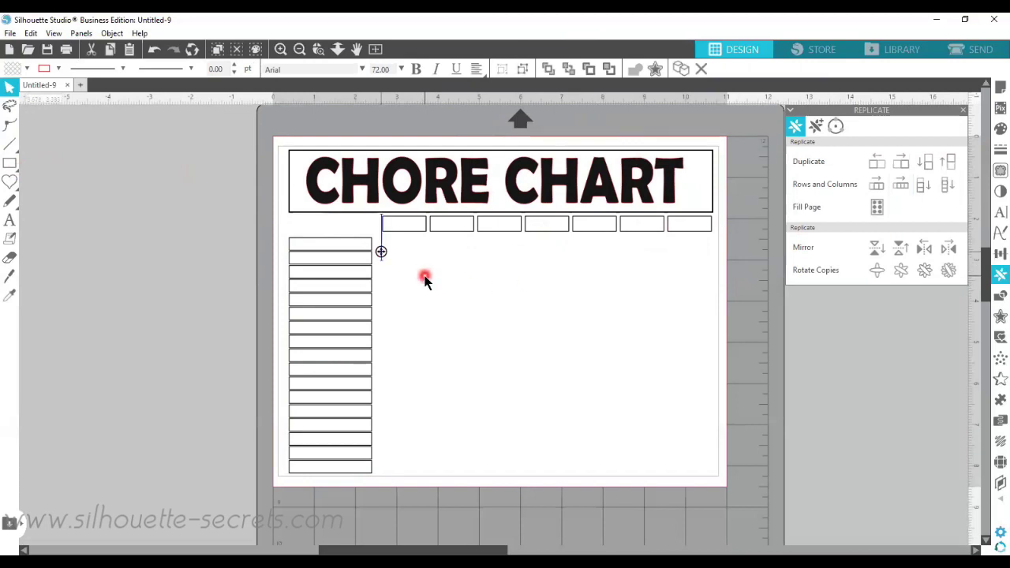
type("Monday")
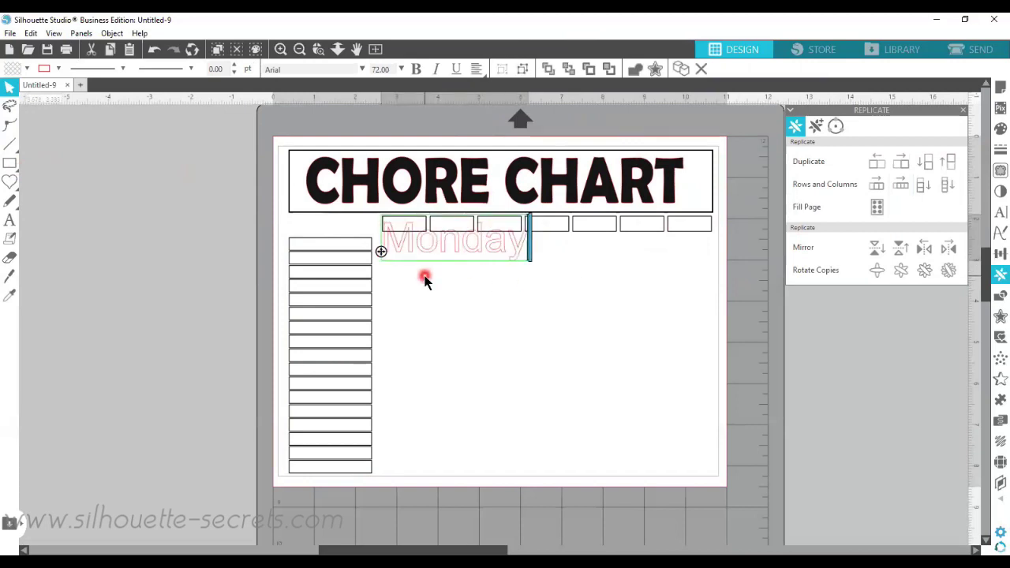
key("BackSpace")
key("BackSpace")
key("BackSpace")
key("BackSpace")
key("BackSpace")
key("BackSpace")
type("Sunday")
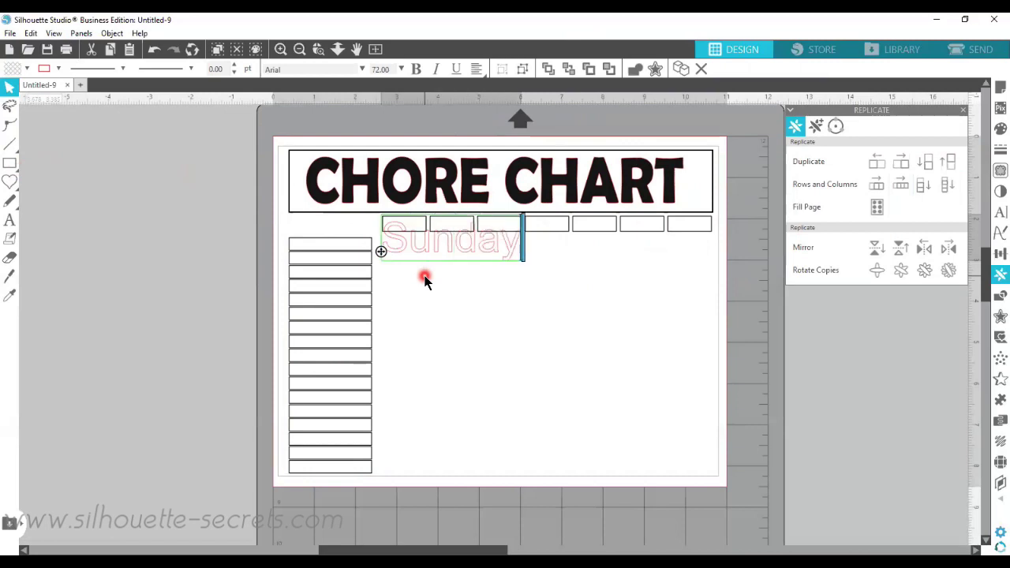
left_click(425, 275)
Move the Sunday text down into the blank area of the chart and keep it selected
left_click_drag(419, 234, 440, 297)
left_click(449, 338)
left_click(450, 291)
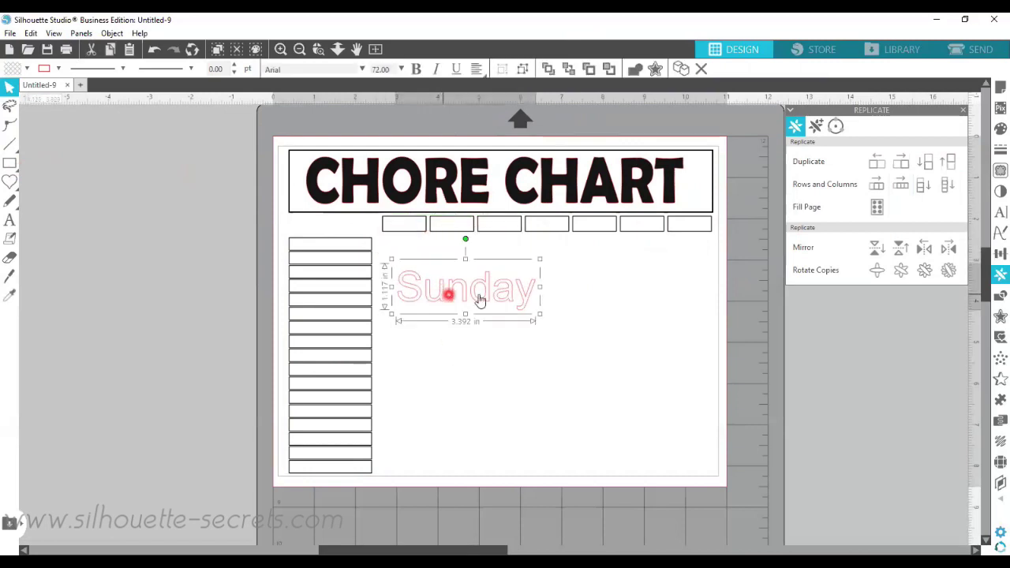
Fill the Sunday text with solid blue
left_click(998, 129)
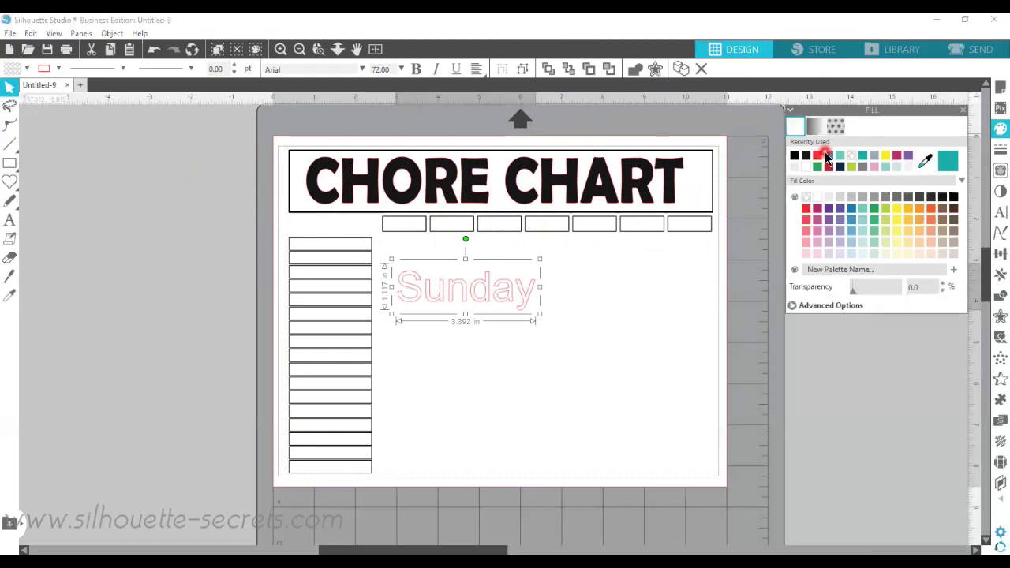
left_click(850, 207)
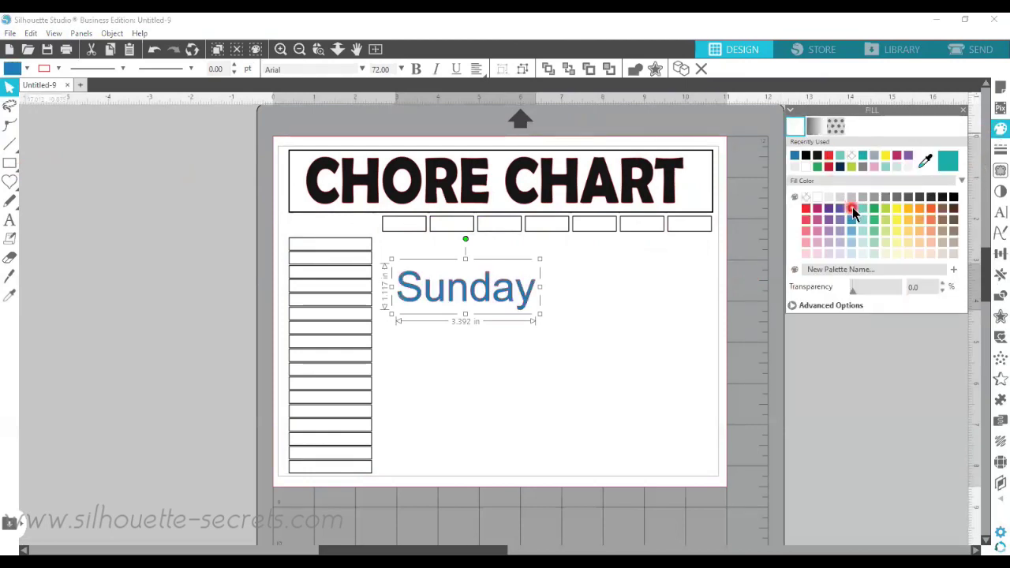
left_click(840, 207)
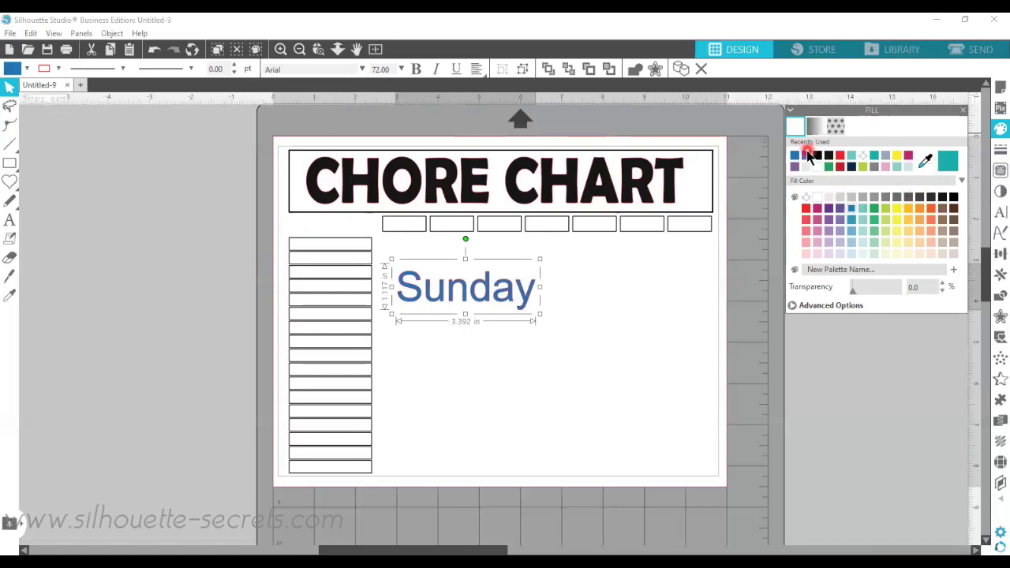
Set the Sunday text's line colour to the same blue as its fill
left_click(995, 151)
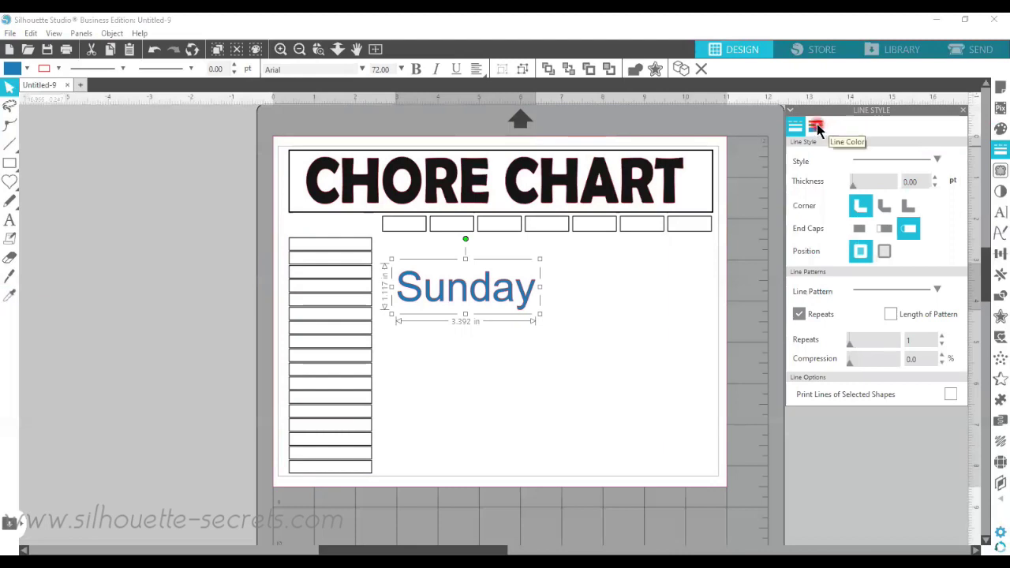
left_click(816, 124)
left_click(841, 157)
left_click(823, 169)
left_click(822, 154)
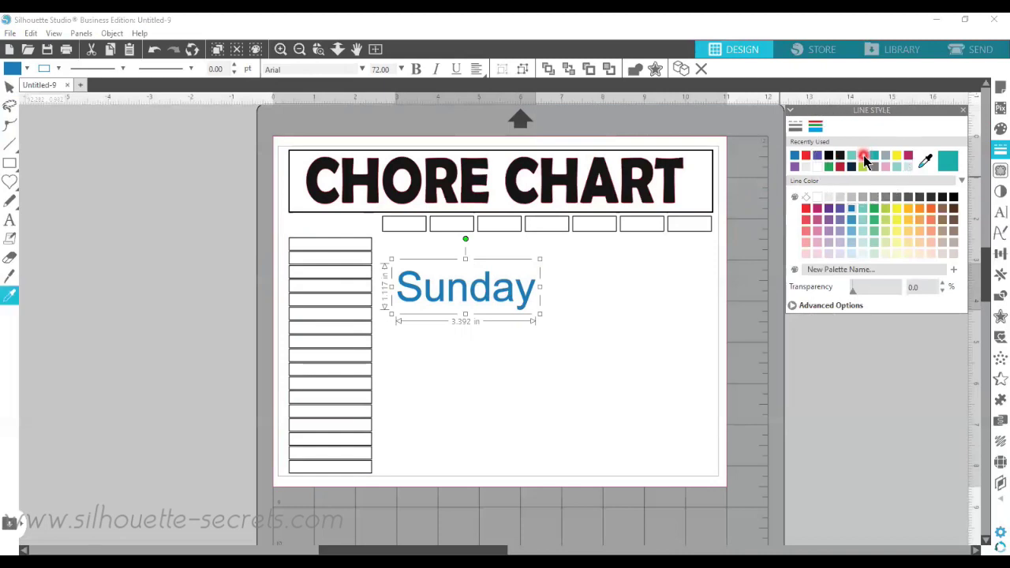
left_click(889, 246)
Try the Aprils, Ardina and Bell MT fonts on the Sunday text and settle on Berrylicious
left_click(998, 213)
left_click(998, 213)
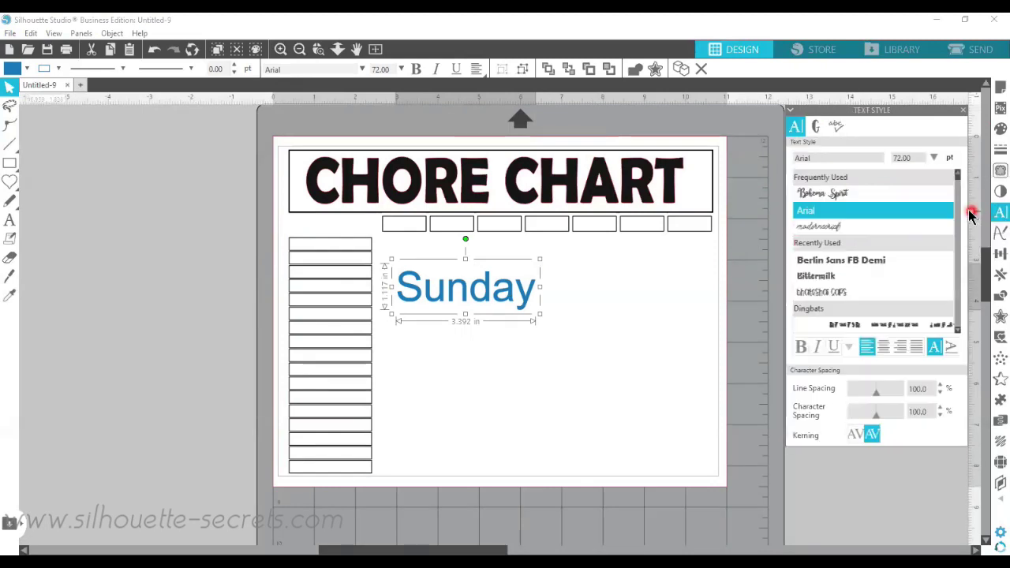
left_click(957, 186)
left_click_drag(958, 190, 960, 200)
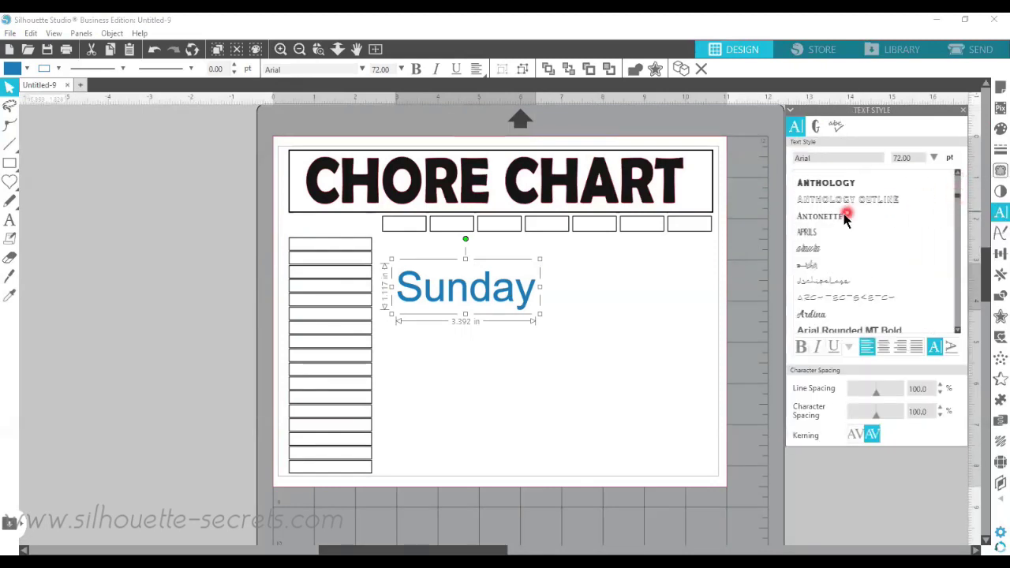
left_click(807, 232)
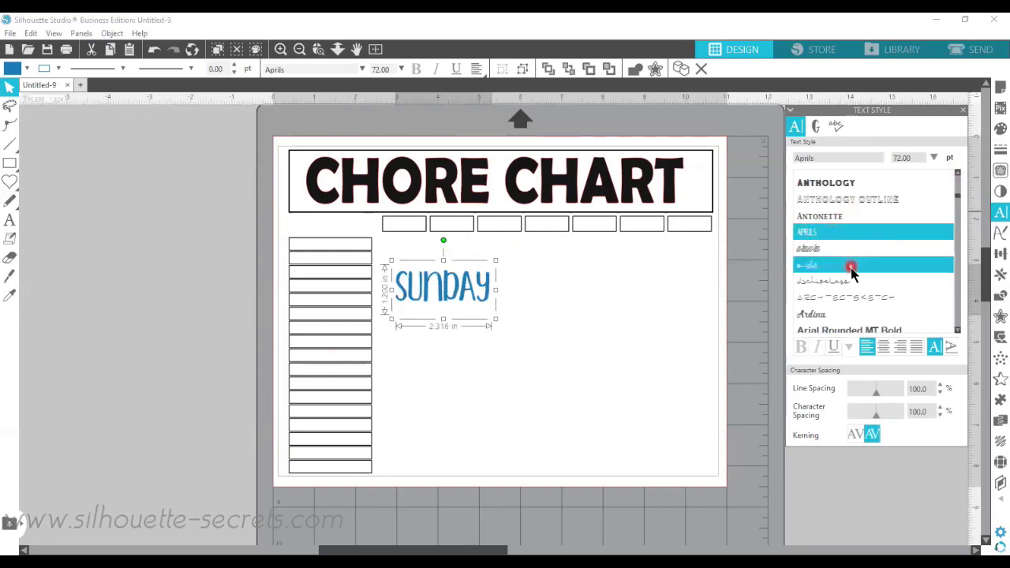
left_click(852, 314)
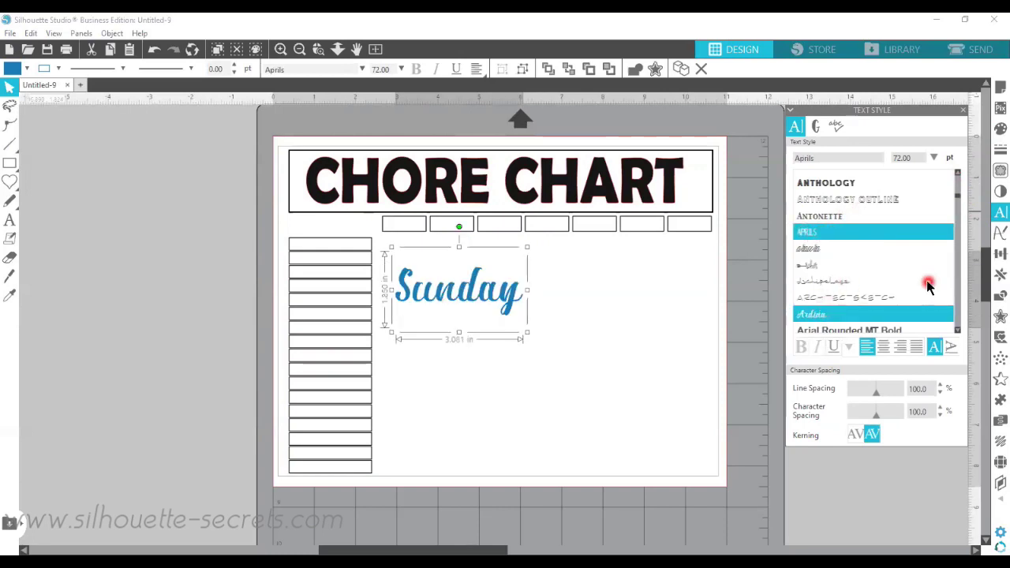
left_click(958, 197)
left_click(861, 229)
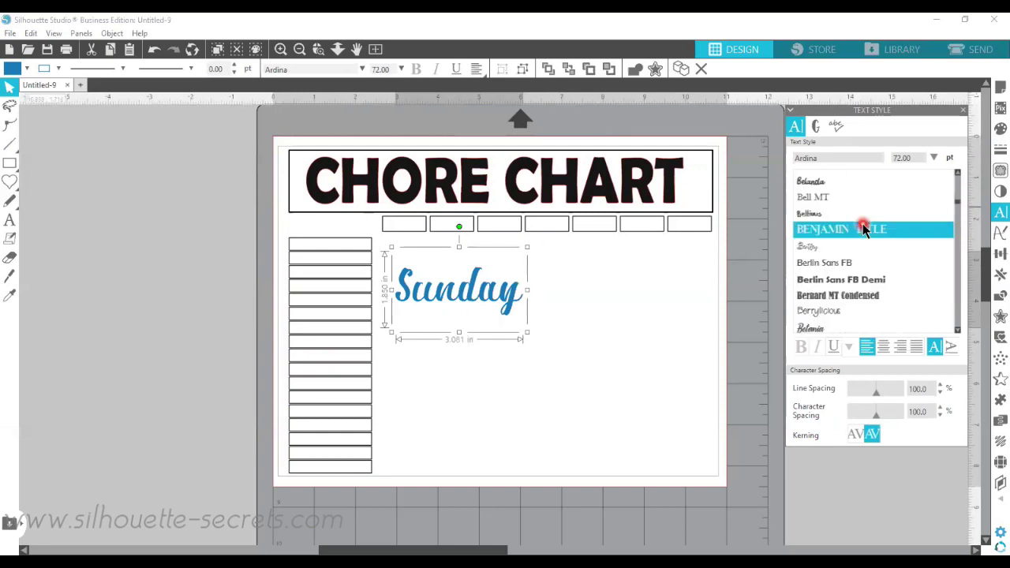
left_click(814, 211)
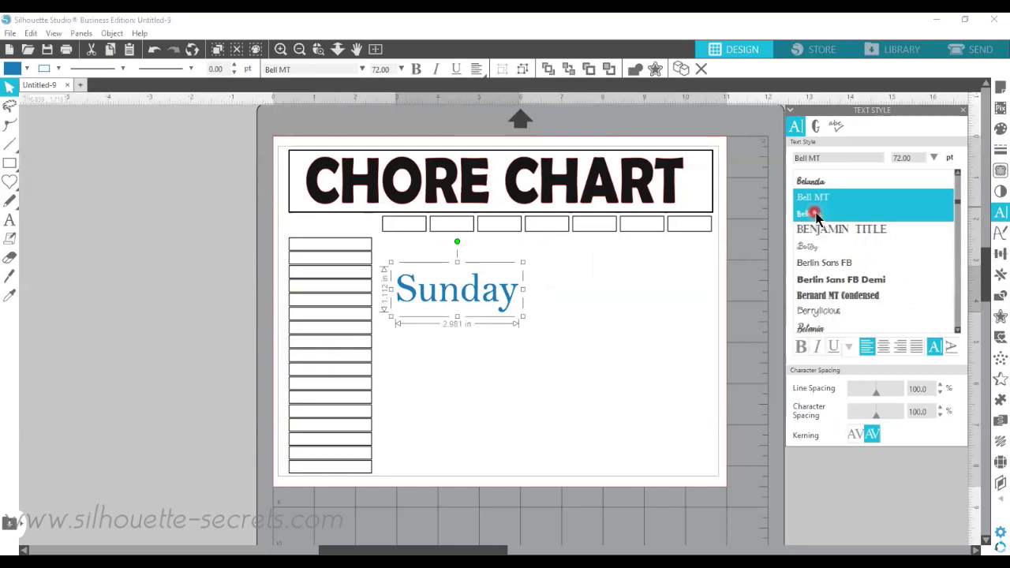
left_click(834, 312)
left_click(543, 318)
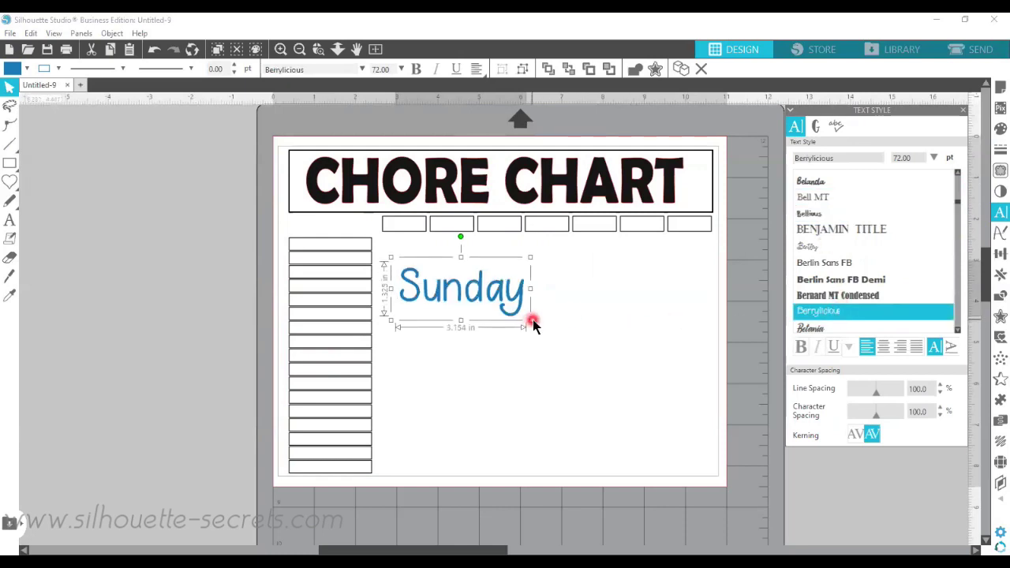
Scale the Sunday text down to about 0.98 in wide, place it in the first day box and check its fit up close
left_click(534, 325)
left_click(528, 316)
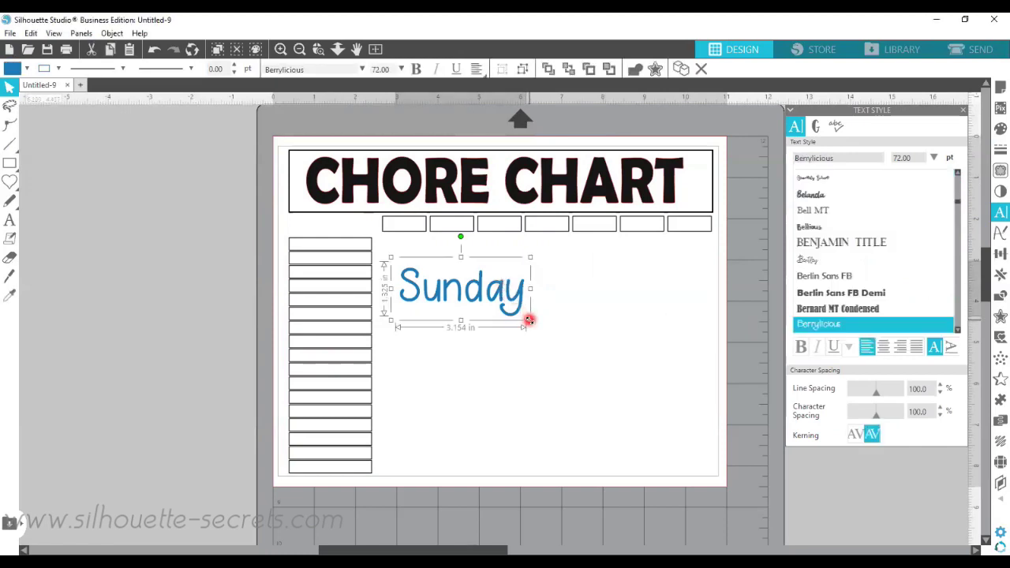
left_click_drag(529, 320, 413, 223)
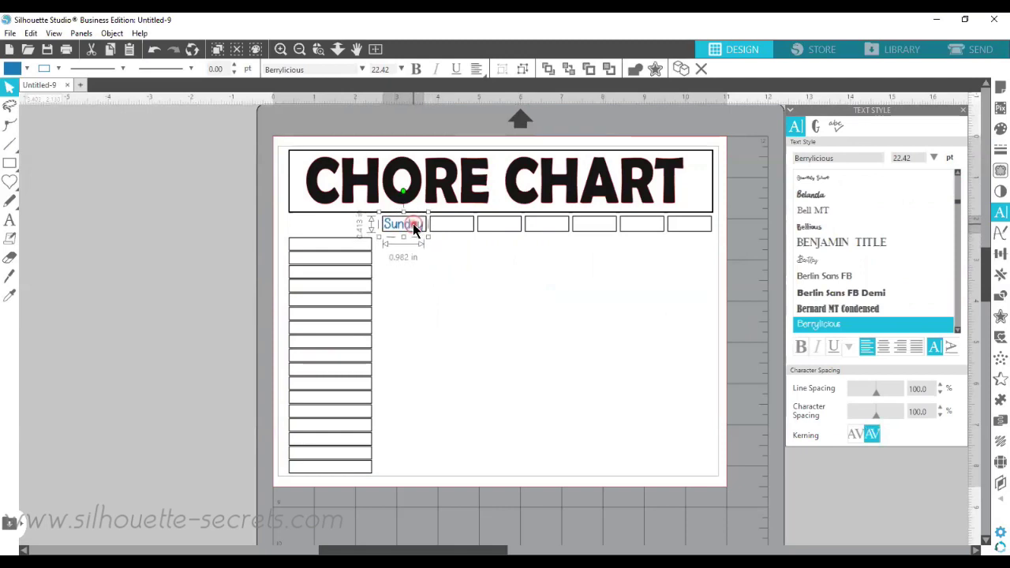
left_click(350, 128)
left_click_drag(355, 215, 527, 270)
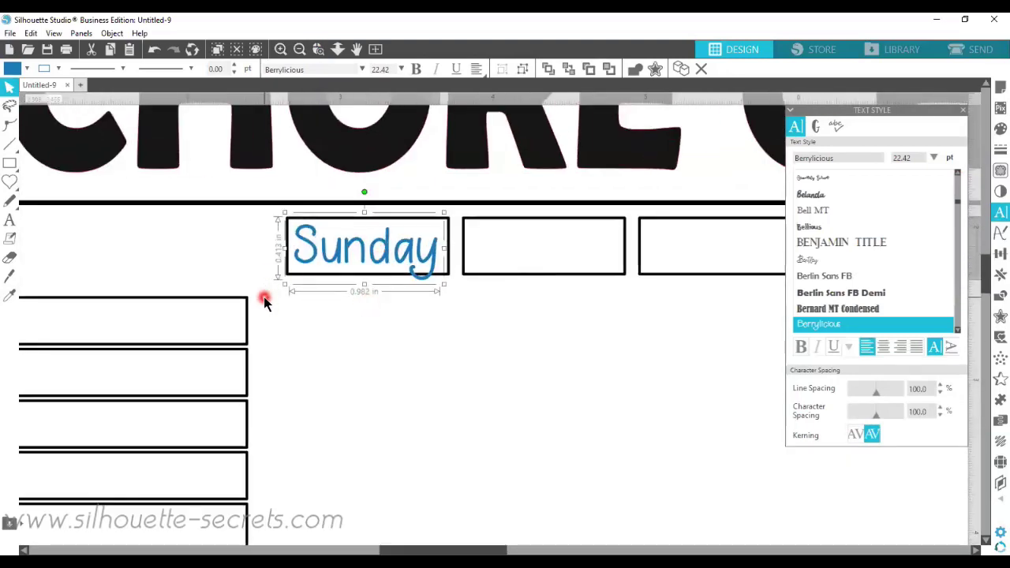
left_click(375, 50)
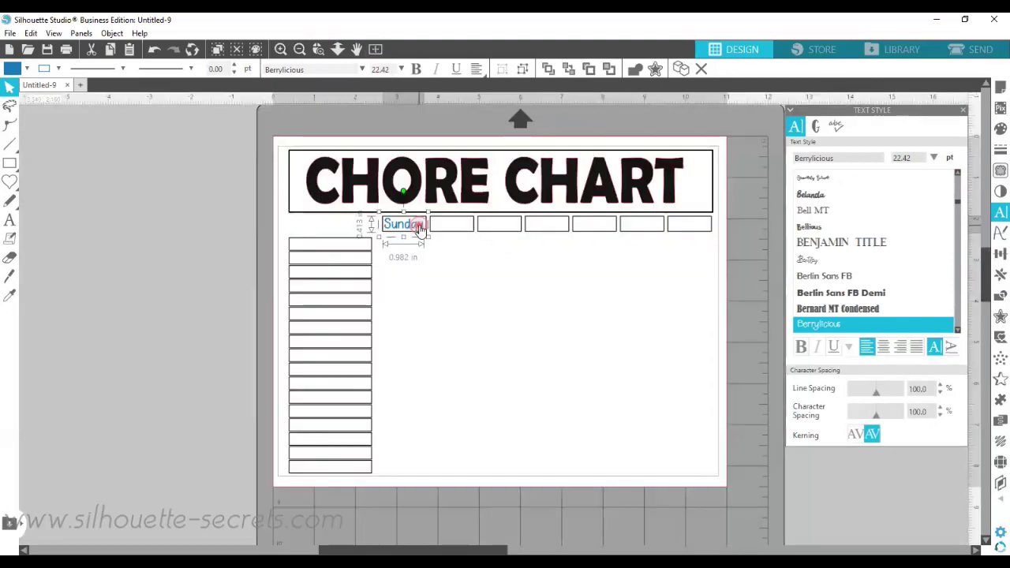
Move the Sunday text out of its box and stretch all seven day boxes to about 0.46 in high
left_click_drag(419, 232, 417, 381)
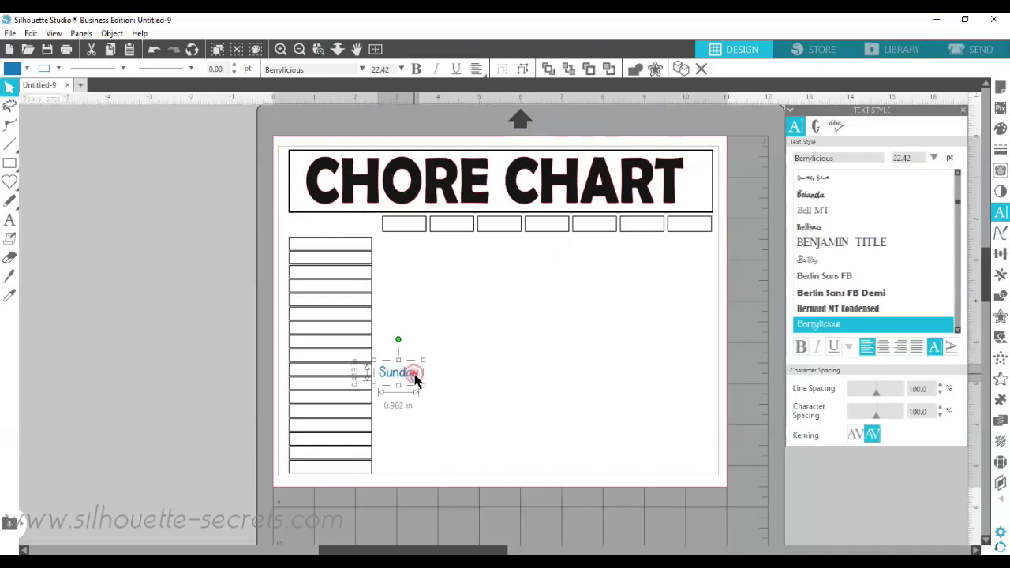
left_click(407, 229)
left_click_drag(513, 235, 694, 228)
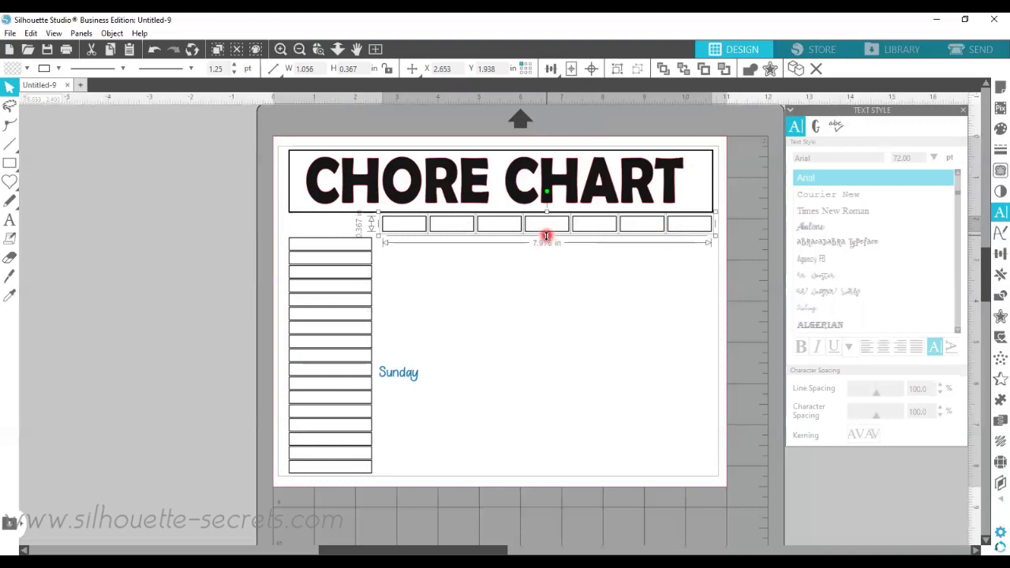
left_click_drag(547, 238, 547, 242)
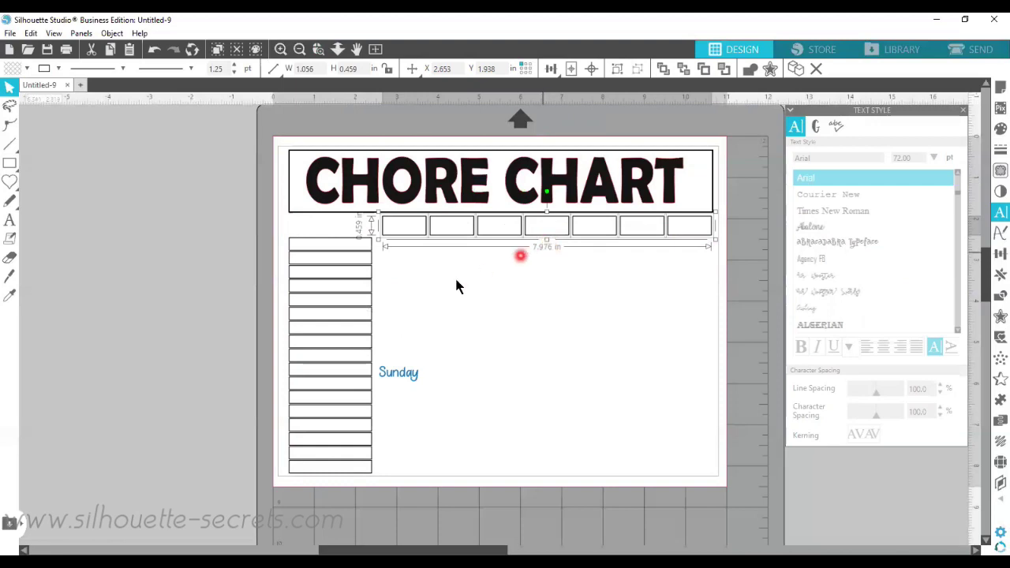
Move the Sunday text back into the first day box and center the two on each other
left_click_drag(414, 357, 408, 237)
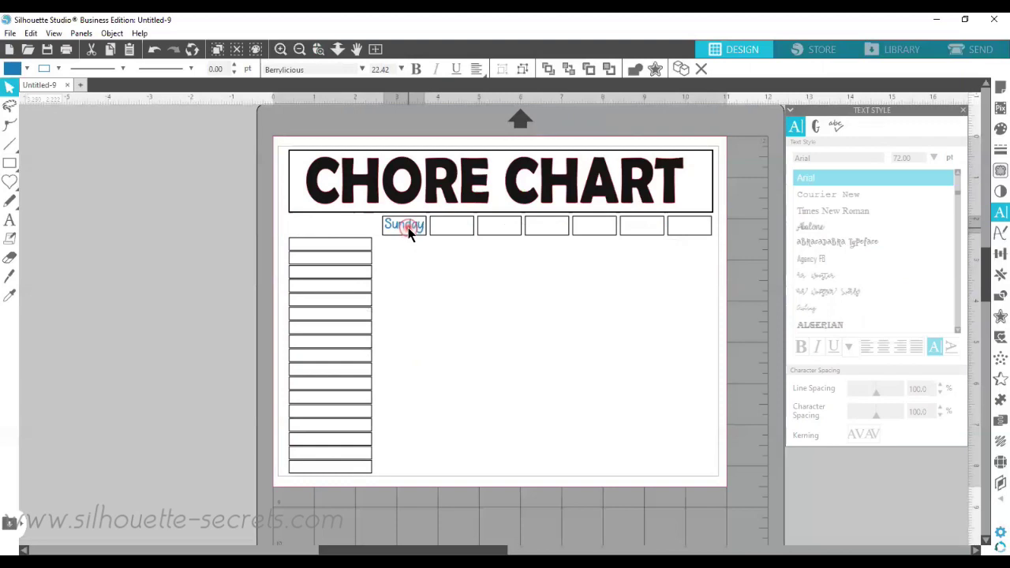
left_click_drag(371, 221, 434, 246)
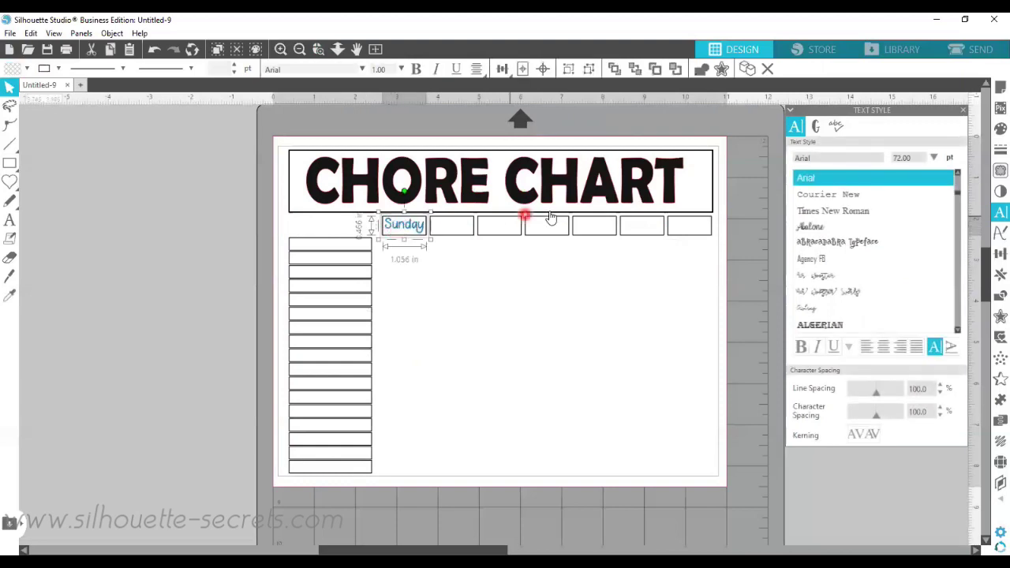
left_click(401, 227)
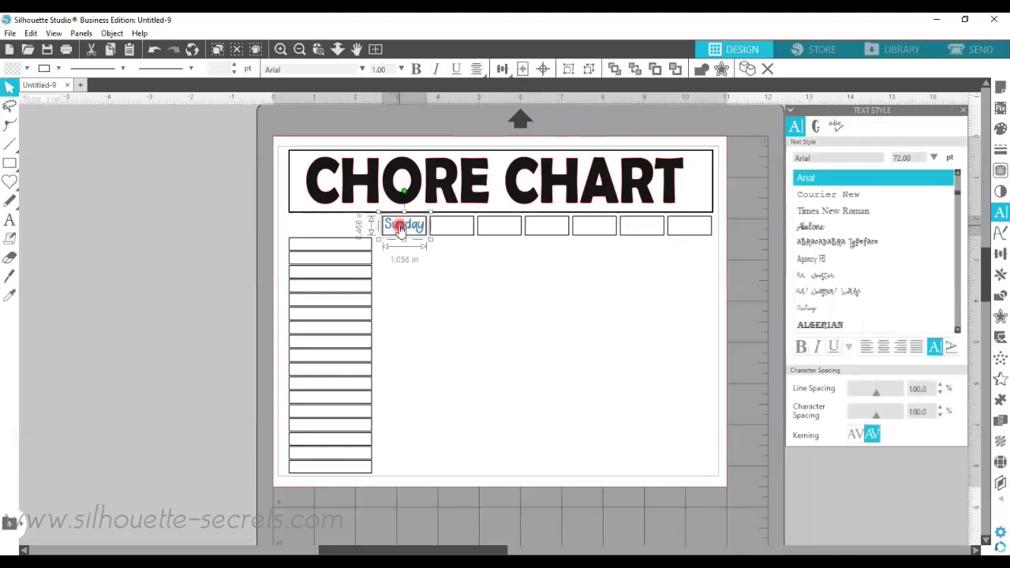
left_click(401, 261)
left_click(387, 225)
left_click(437, 190)
left_click(543, 69)
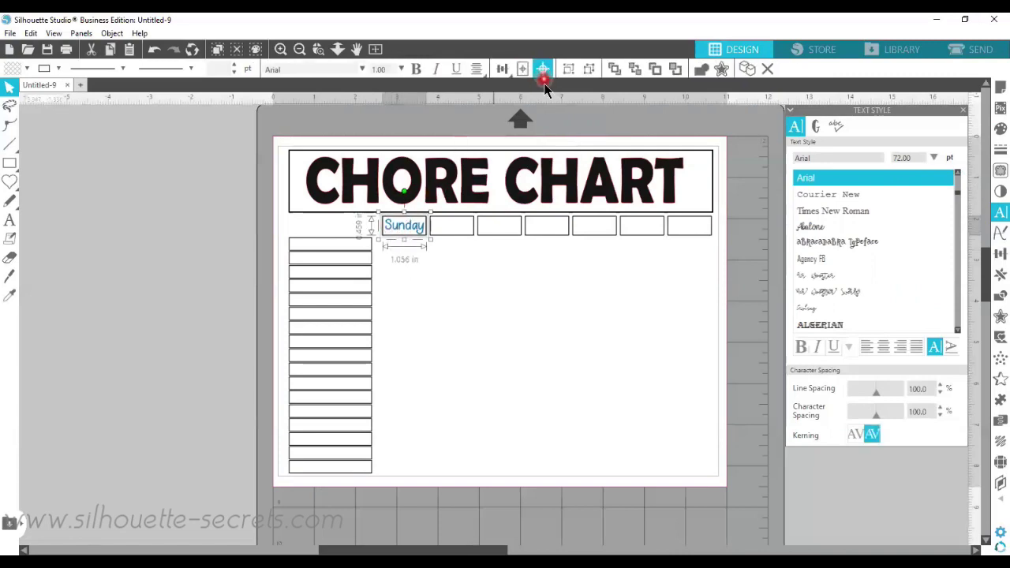
Duplicate the Sunday text, change the copy to "Monday" and place it in the second day box
left_click(406, 225)
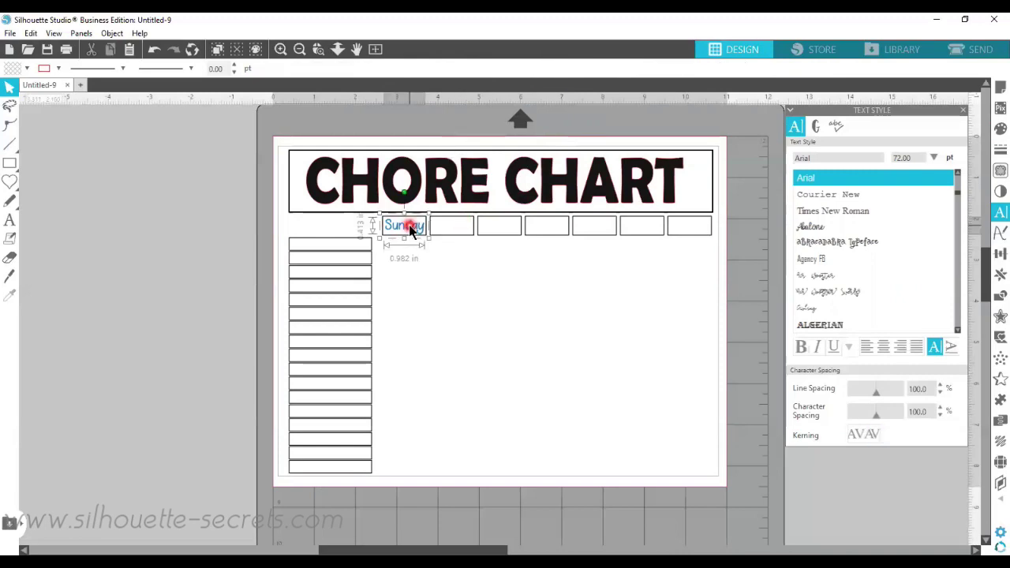
mouse_move(404, 225)
left_mouse_down()
mouse_move(455, 228)
mouse_move(453, 254)
mouse_move(462, 253)
mouse_move(440, 251)
mouse_move(570, 267)
left_mouse_up()
double_click(451, 254)
key("BackSpace")
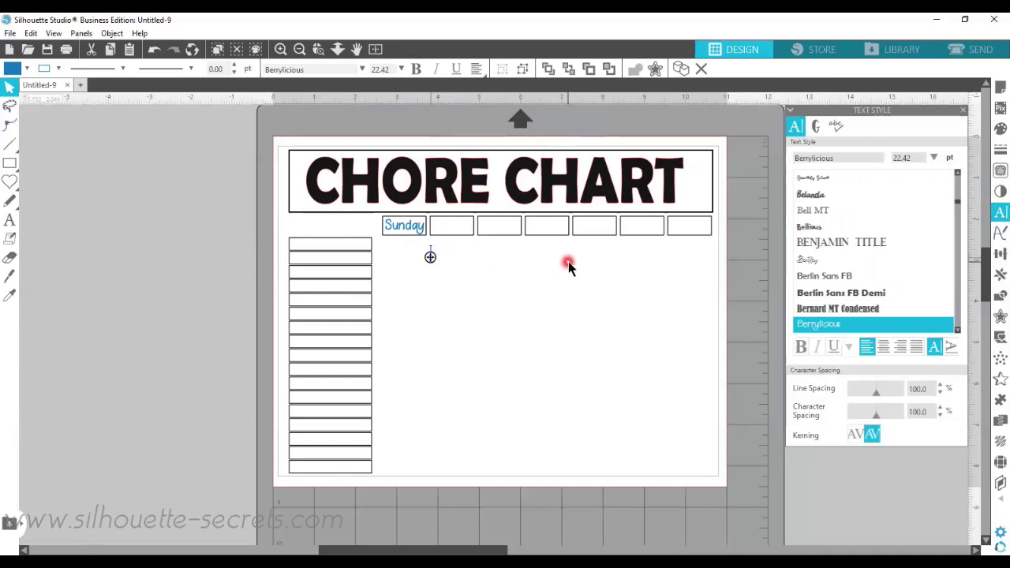
type("Monday")
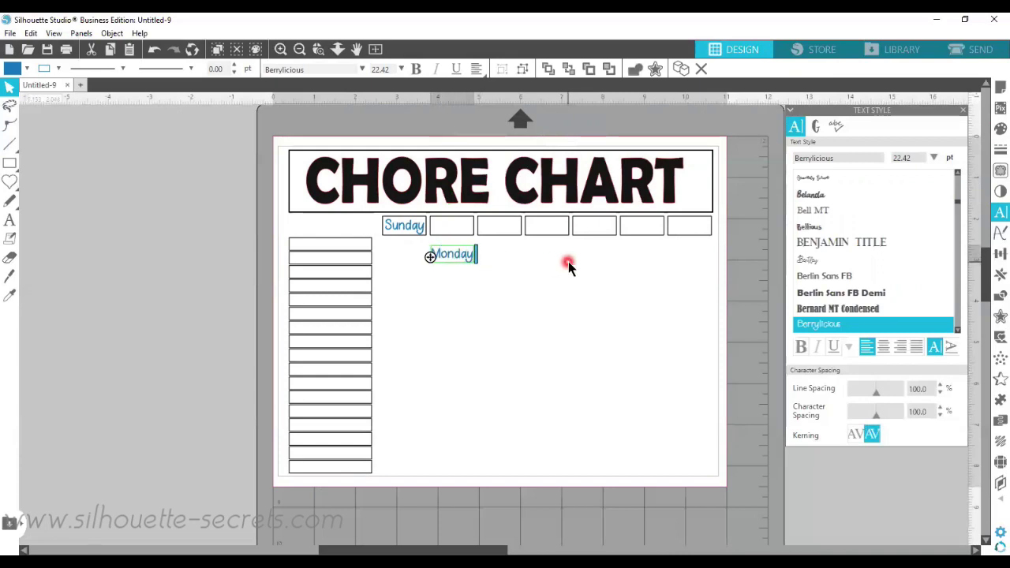
left_click(457, 280)
left_click_drag(460, 261, 461, 230)
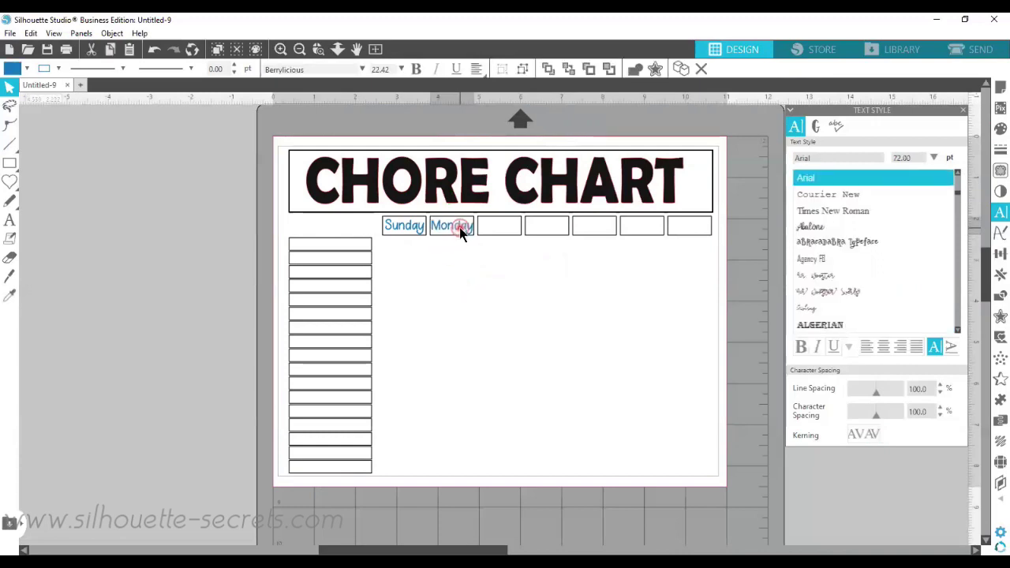
left_click_drag(459, 227, 459, 228)
left_click(460, 248)
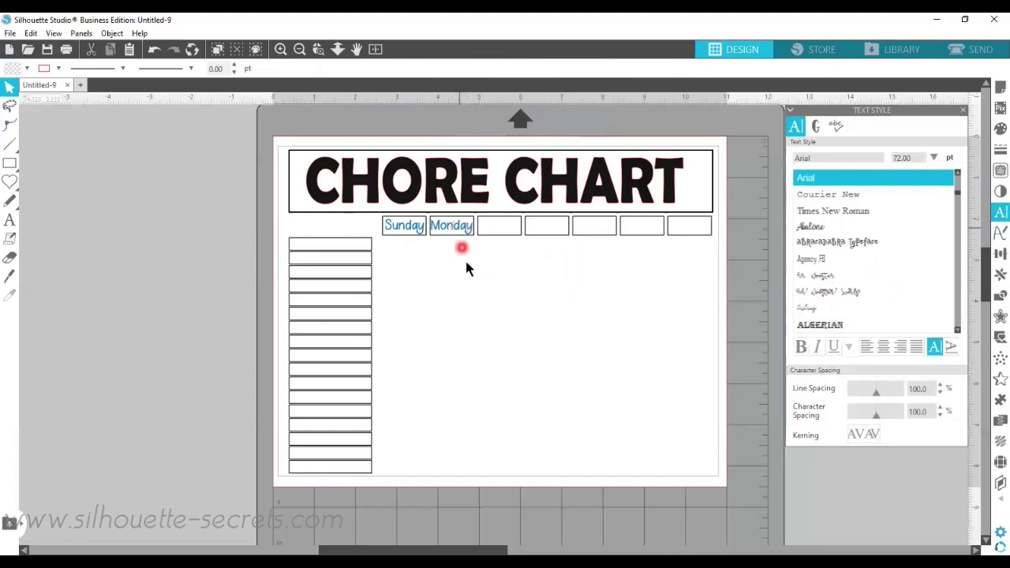
Duplicate the Monday text, change the copy to "Tuesday" and place it in the third day box
mouse_move(451, 228)
left_mouse_down()
mouse_move(518, 262)
mouse_move(512, 265)
left_mouse_up()
double_click(501, 262)
key("BackSpace")
key("BackSpace")
key("BackSpace")
key("BackSpace")
key("BackSpace")
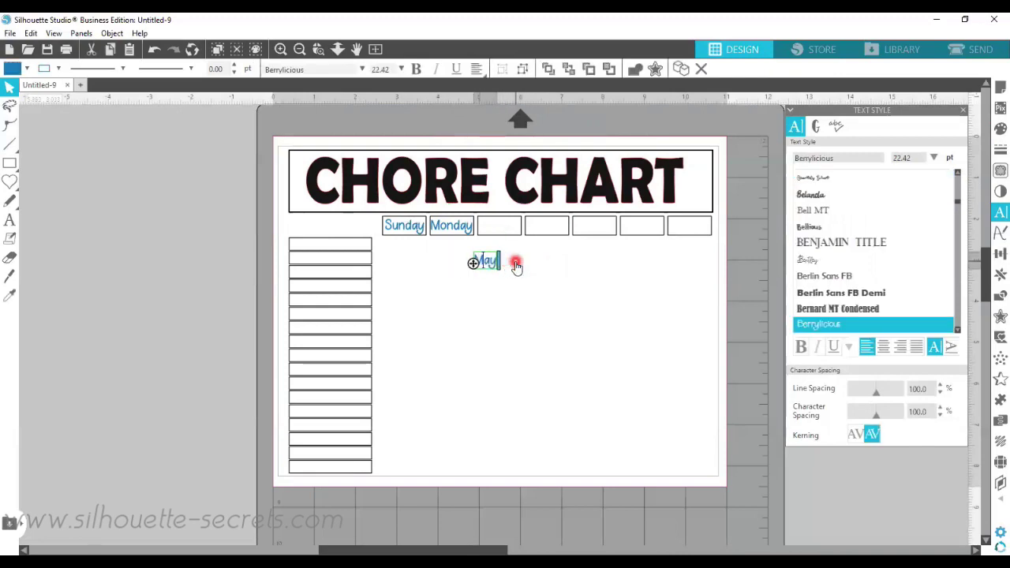
type("Tuesda")
type("a")
left_click(518, 284)
left_click_drag(509, 263, 511, 228)
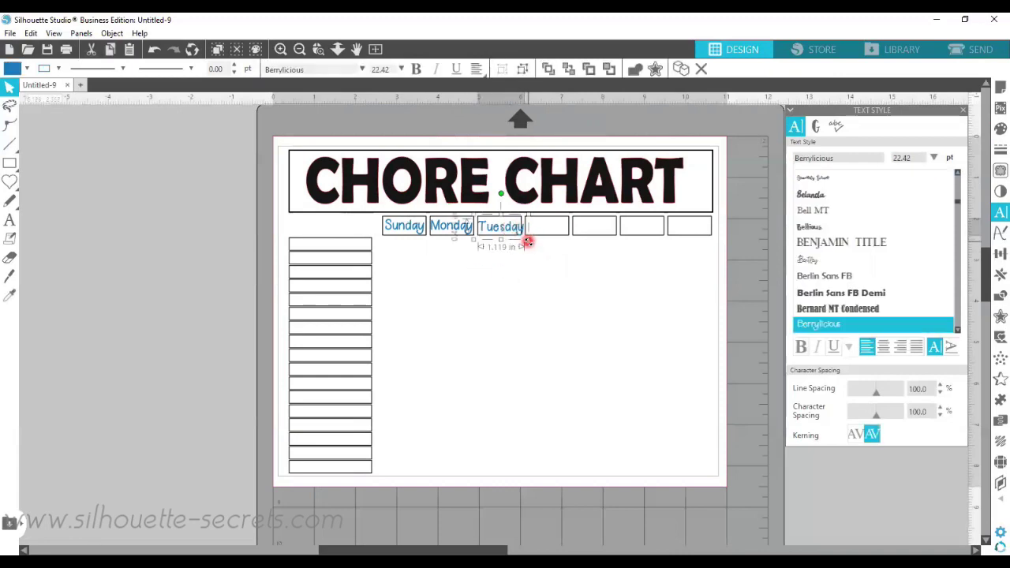
Scale the Sunday, Monday and Tuesday texts down together, to about 3.15 in wide overall, so they fit the day boxes
left_click_drag(526, 241, 523, 237)
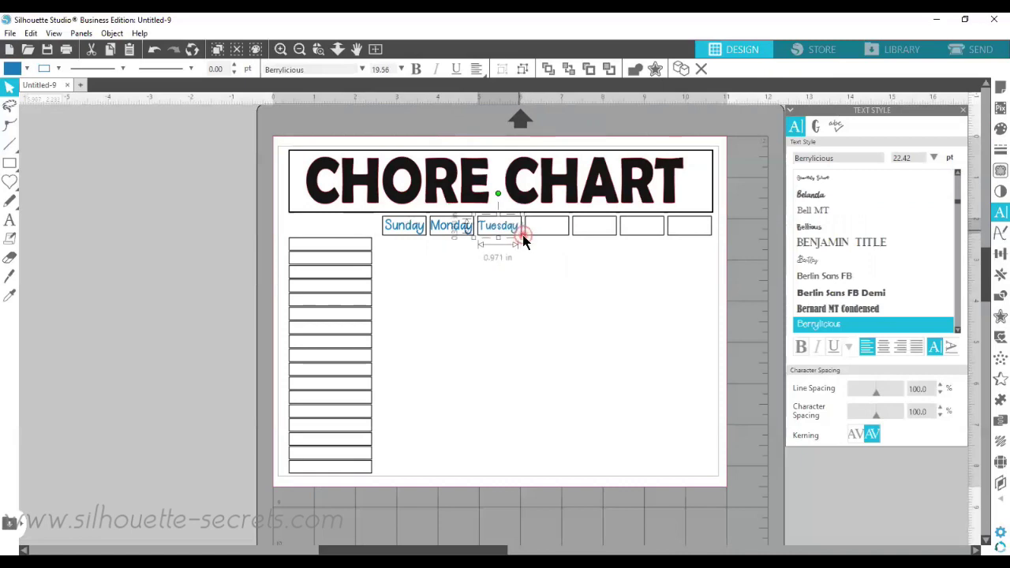
key("ctrl+z")
left_click(458, 227, "shift")
left_click(420, 227, "shift")
left_click_drag(527, 238, 519, 230)
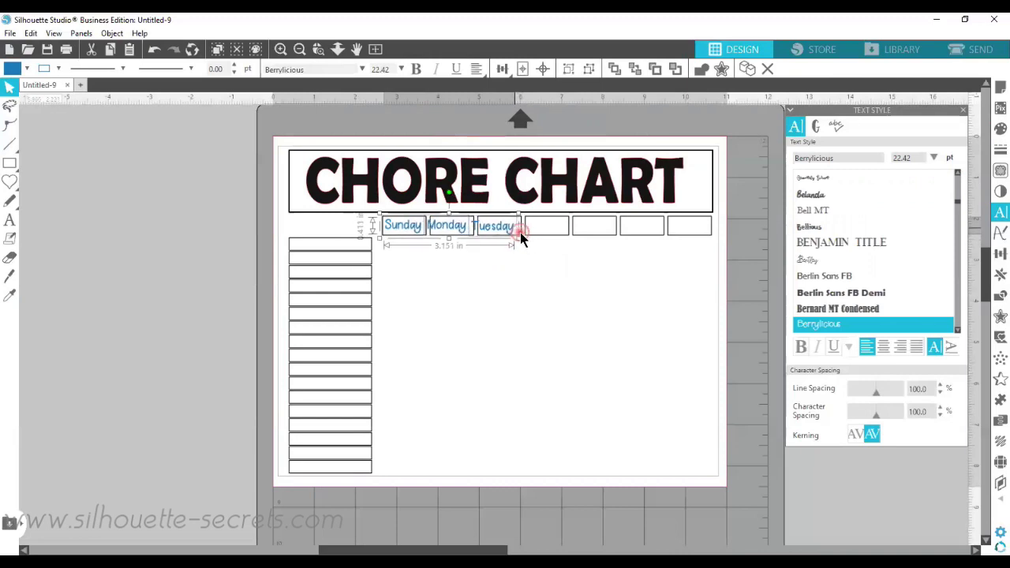
left_click(451, 256)
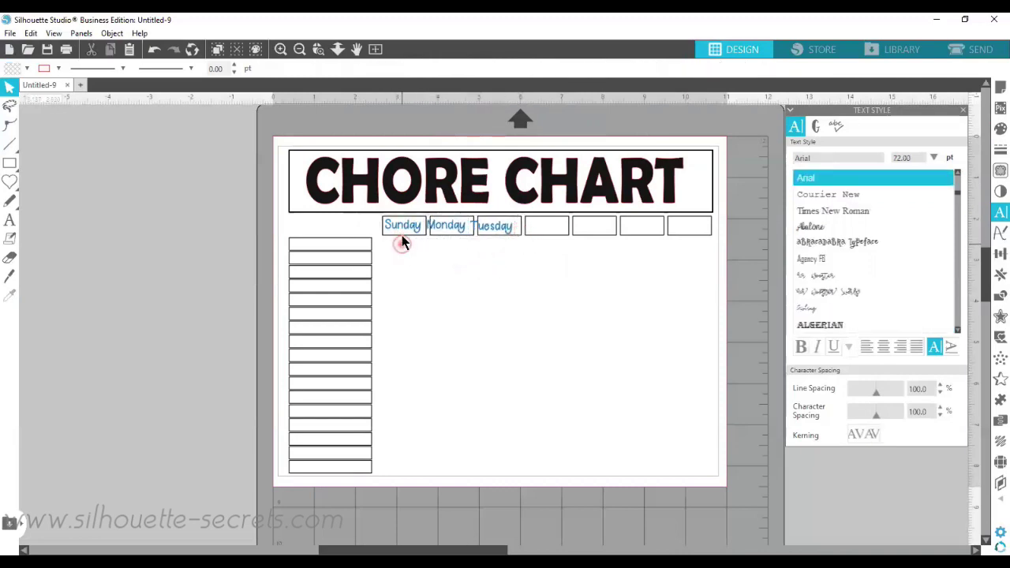
Center the Sunday, Monday and Tuesday texts in the first, second and third day boxes
left_click(404, 225)
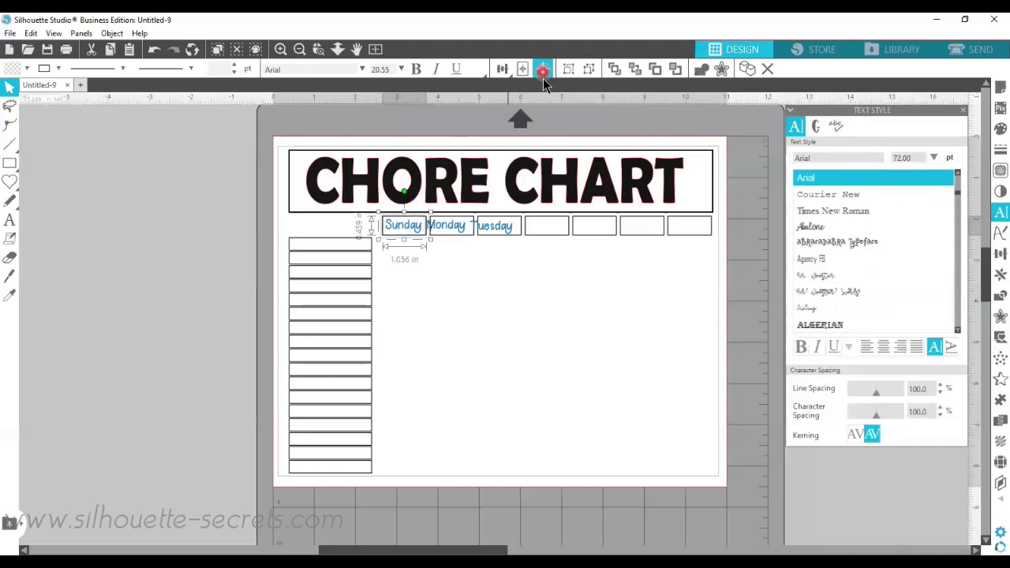
left_click(445, 261)
left_click(454, 226)
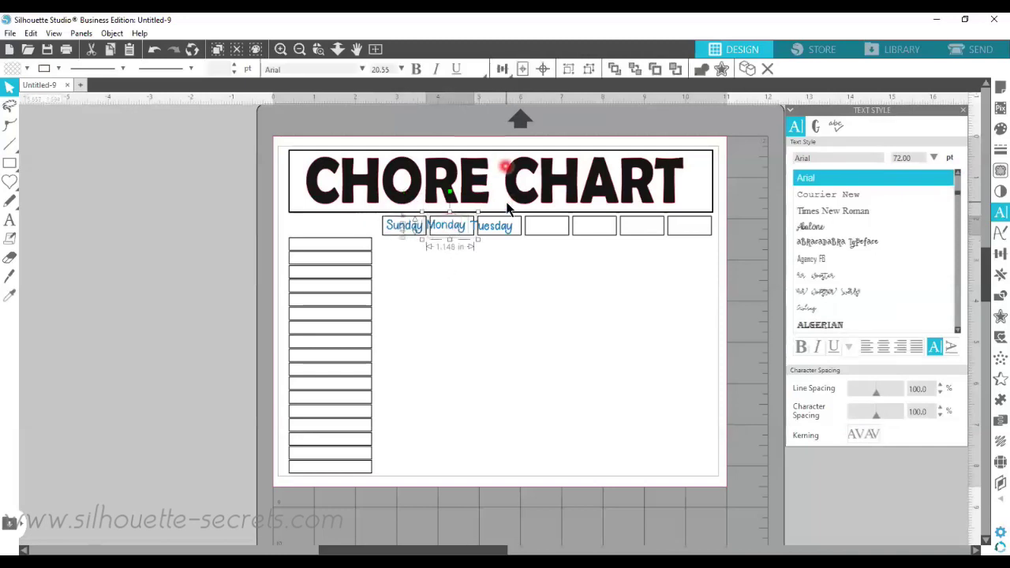
left_click(542, 69)
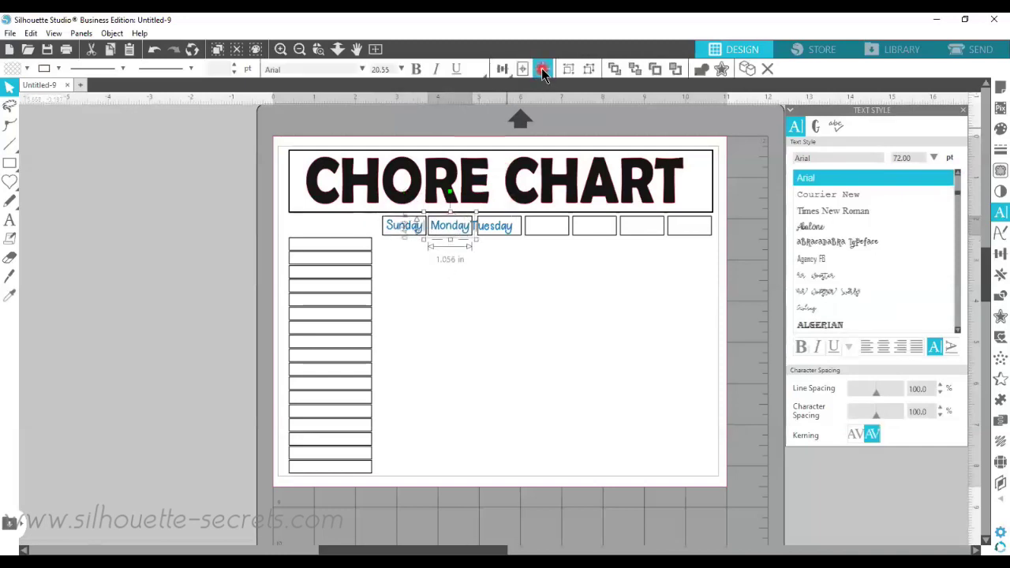
left_click(452, 228)
left_click_drag(452, 228, 495, 231)
left_click(464, 233)
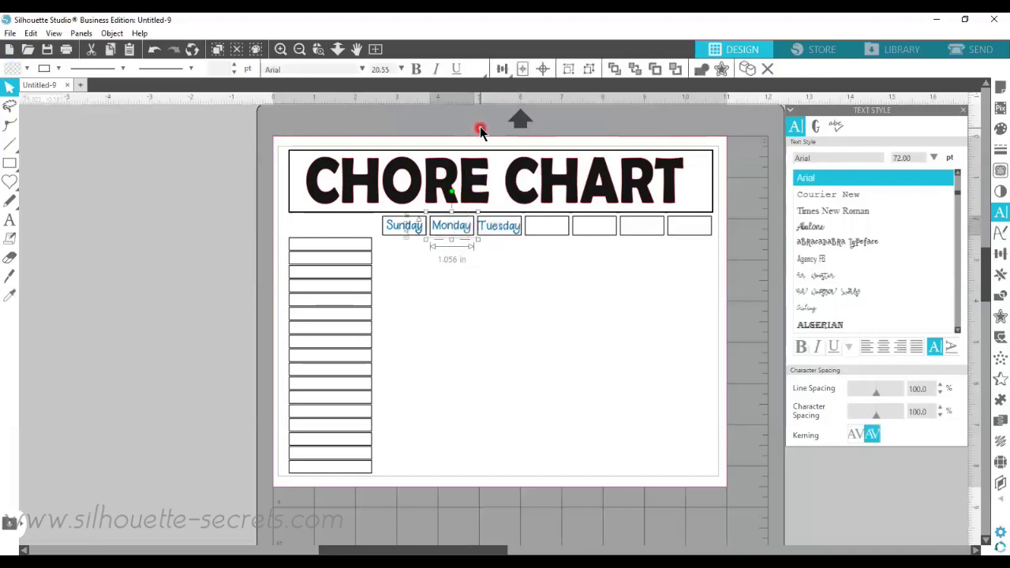
left_click(501, 225)
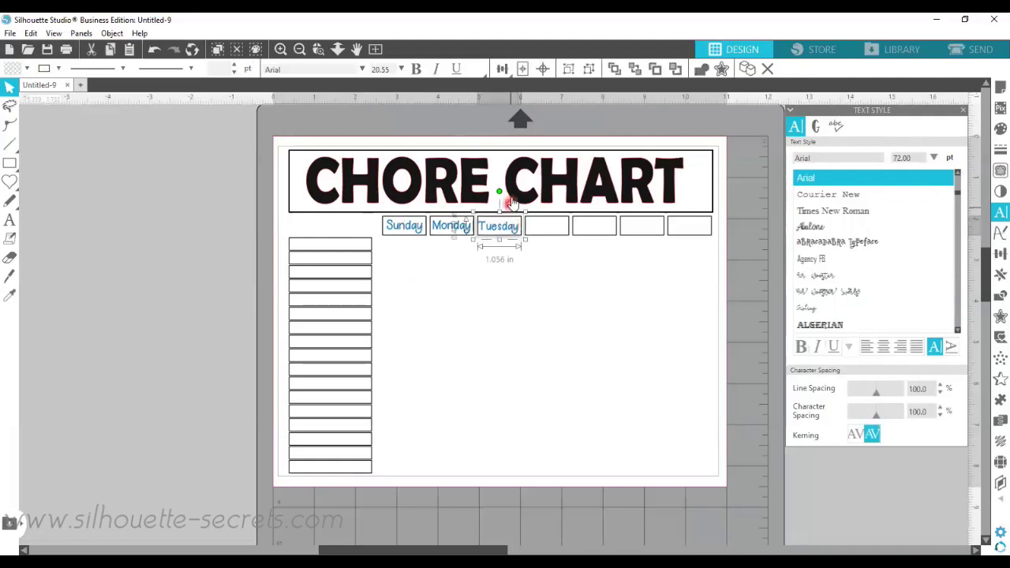
left_click(543, 69)
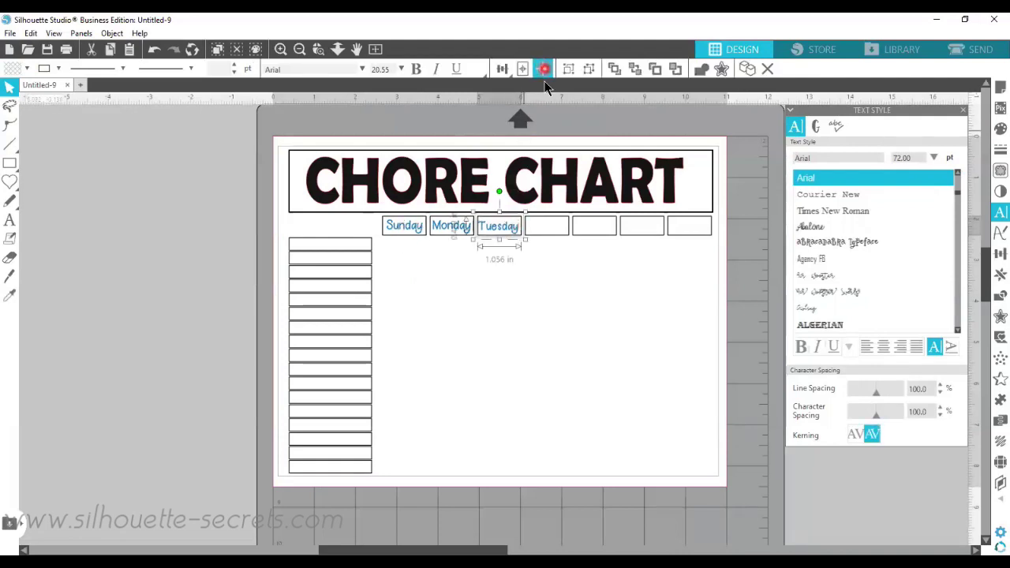
left_click(486, 278)
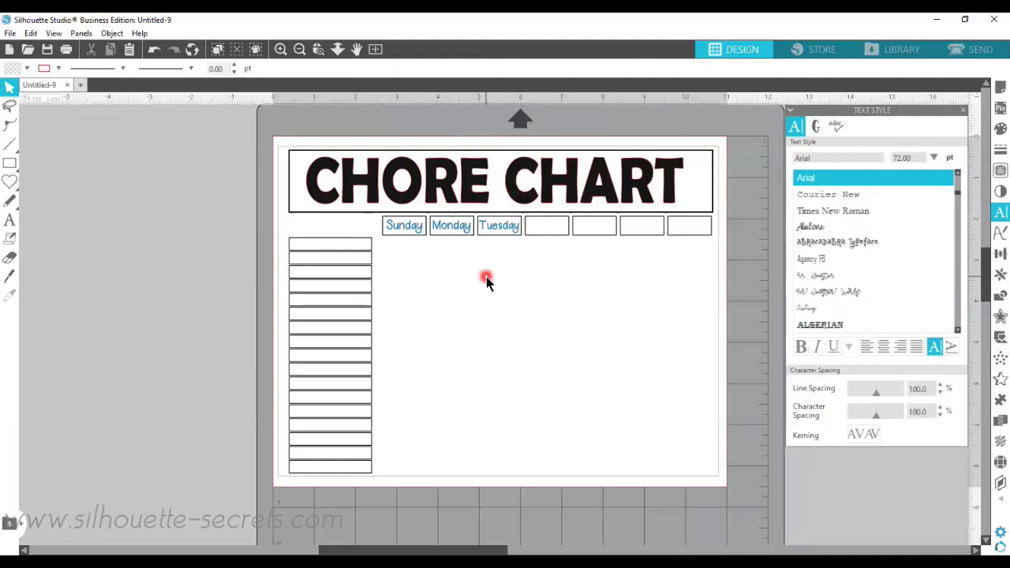
Duplicate the Tuesday text into the fourth day box and change the copy to "Wednesday"
left_click(508, 231)
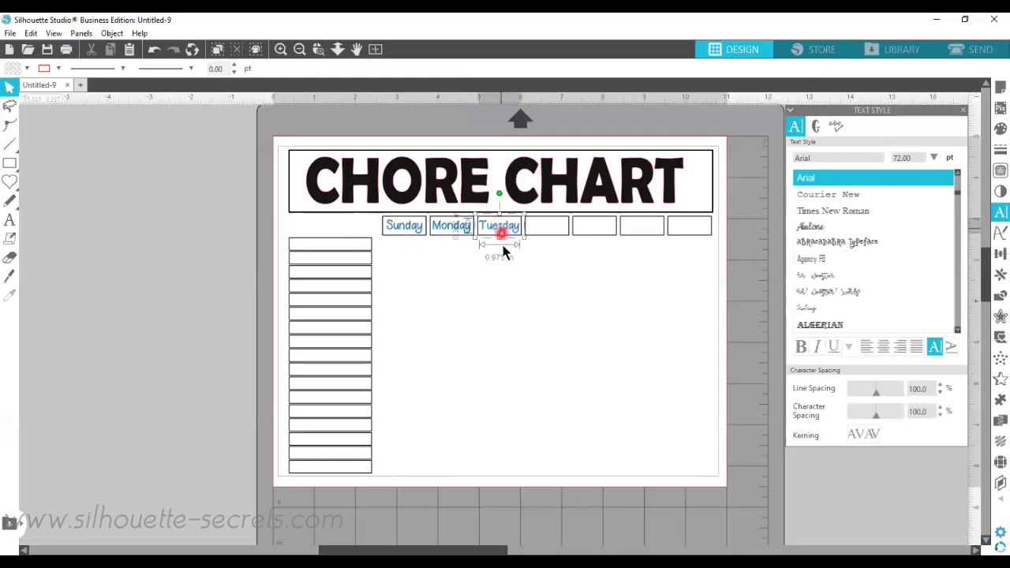
left_click_drag(502, 226, 547, 226)
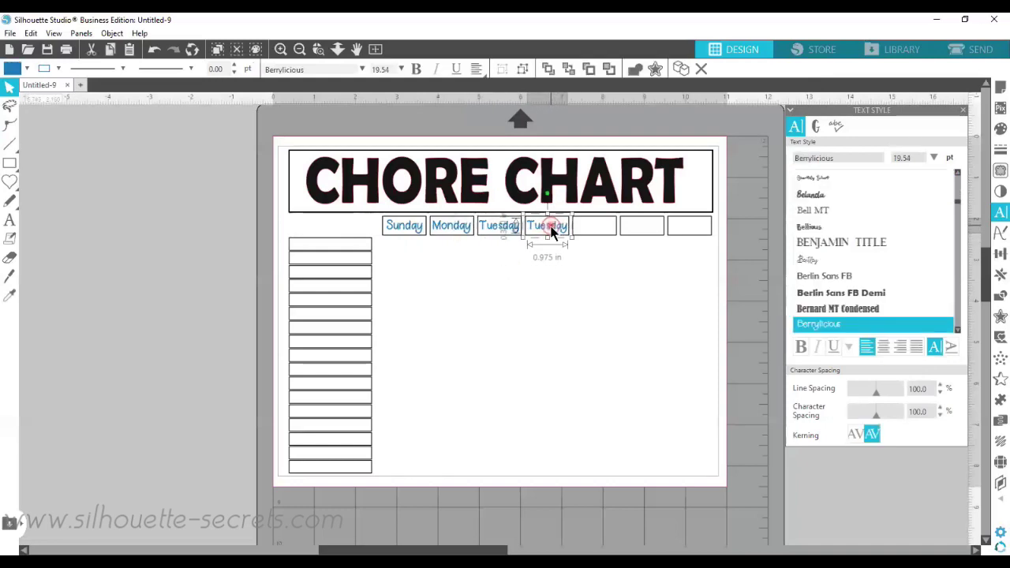
double_click(547, 227)
key("BackSpace")
key("BackSpace")
key("BackSpace")
key("BackSpace")
type("Wedn")
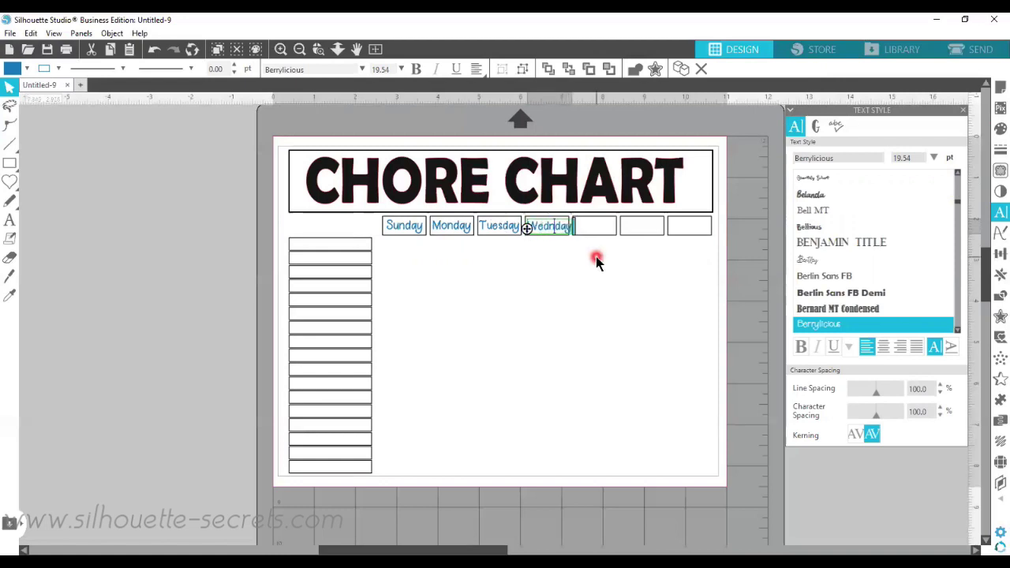
type("es")
left_click(568, 261)
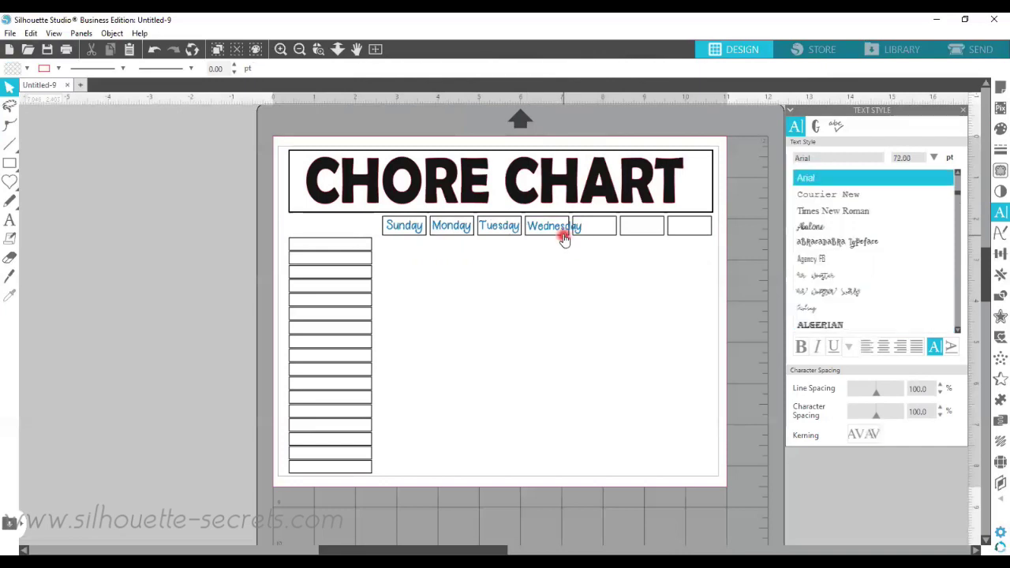
Shrink the Wednesday text to fit the fourth day box and center the two on each other
left_click(580, 235)
left_click_drag(586, 237, 553, 225)
left_click(549, 219, "shift")
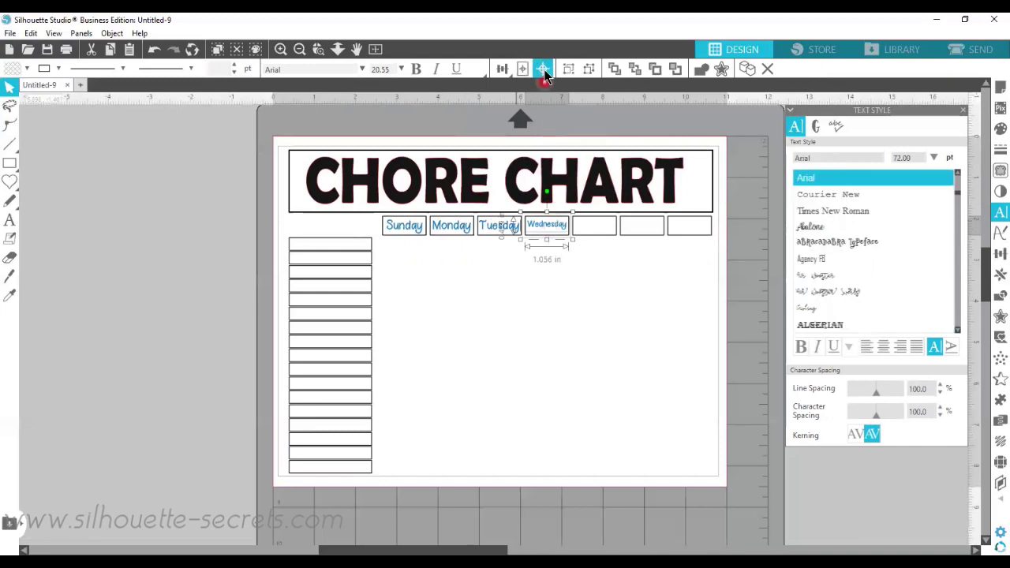
left_click(544, 71)
left_click(597, 278)
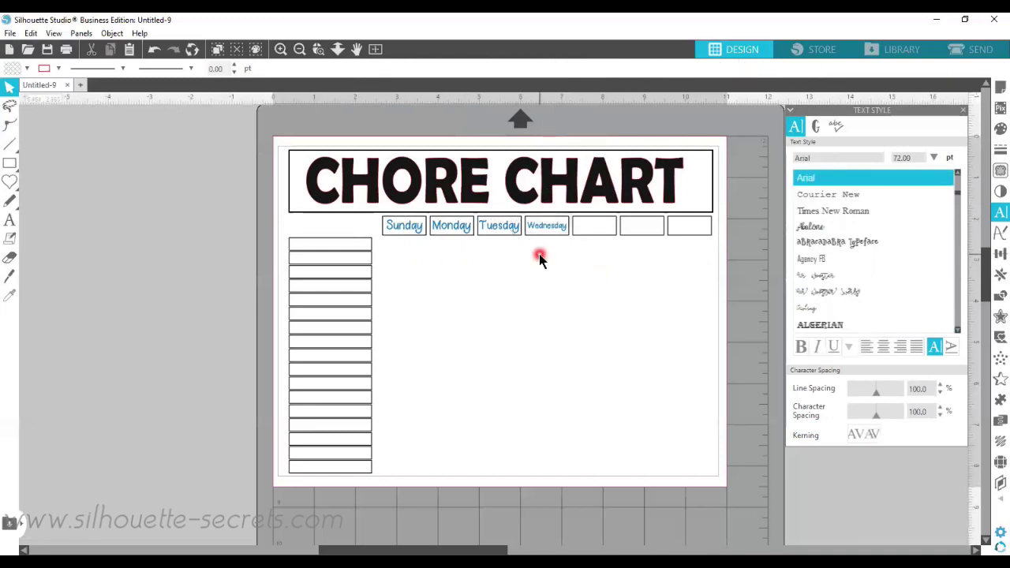
Scale the Tuesday text down to about 16.15 pt and center it in the third day box
left_click(503, 232)
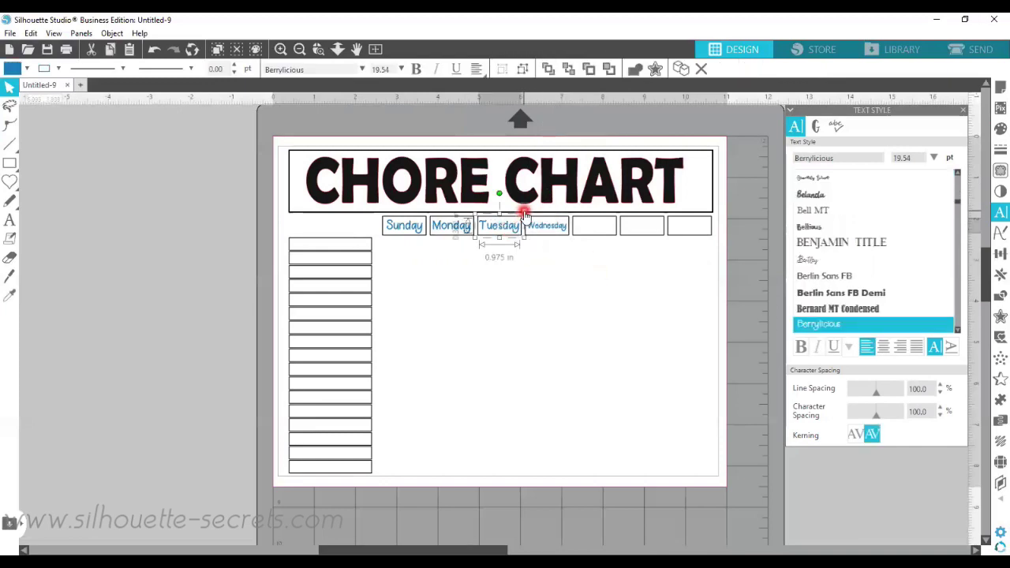
left_click_drag(520, 215, 518, 224)
left_click(496, 264)
left_click(497, 225)
left_click(500, 223)
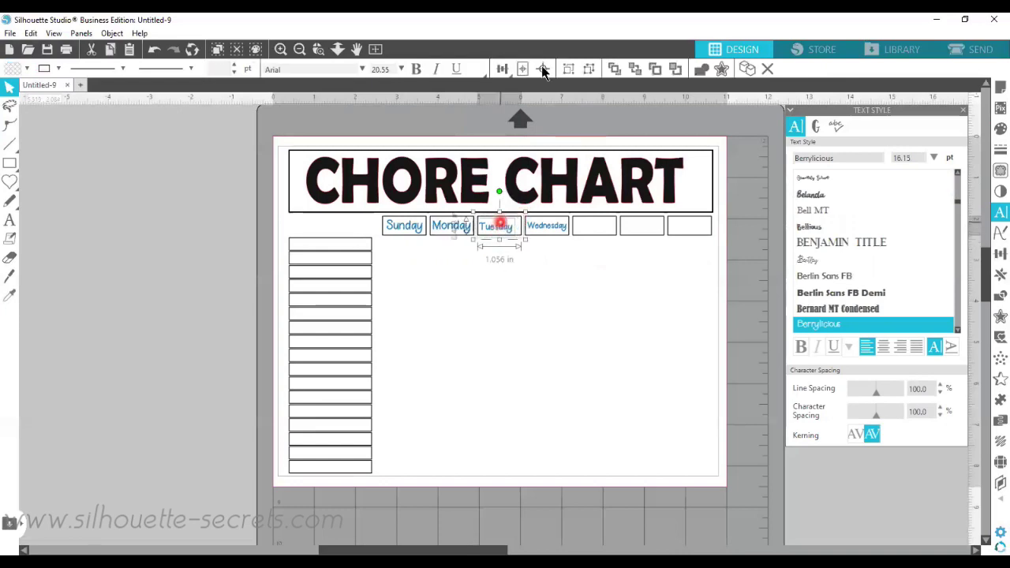
left_click(542, 70)
left_click(444, 253)
Scale the Monday text down to about 17.87 pt and the Sunday text slightly, centering each in its day box
left_click(462, 225)
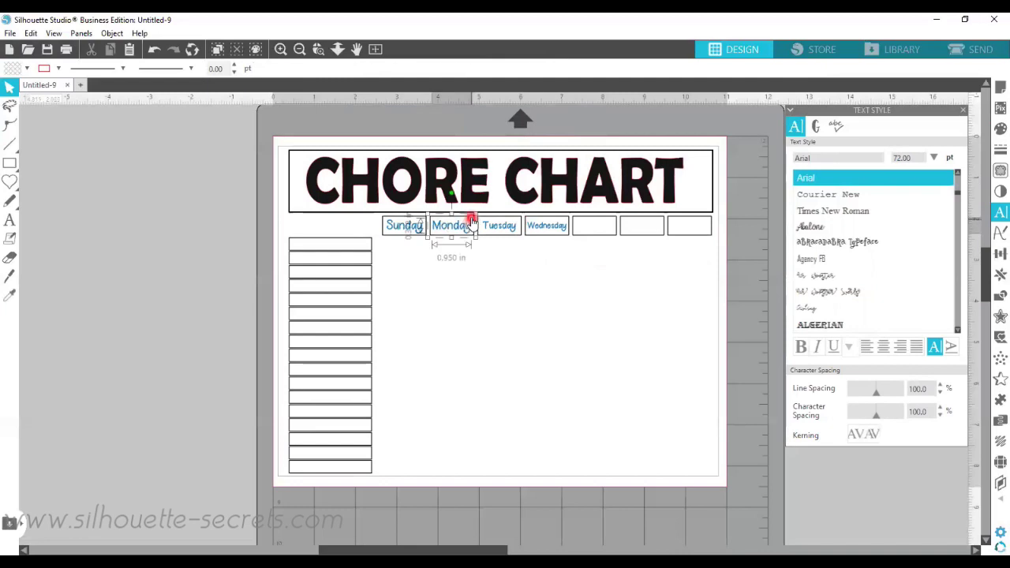
left_click(471, 223)
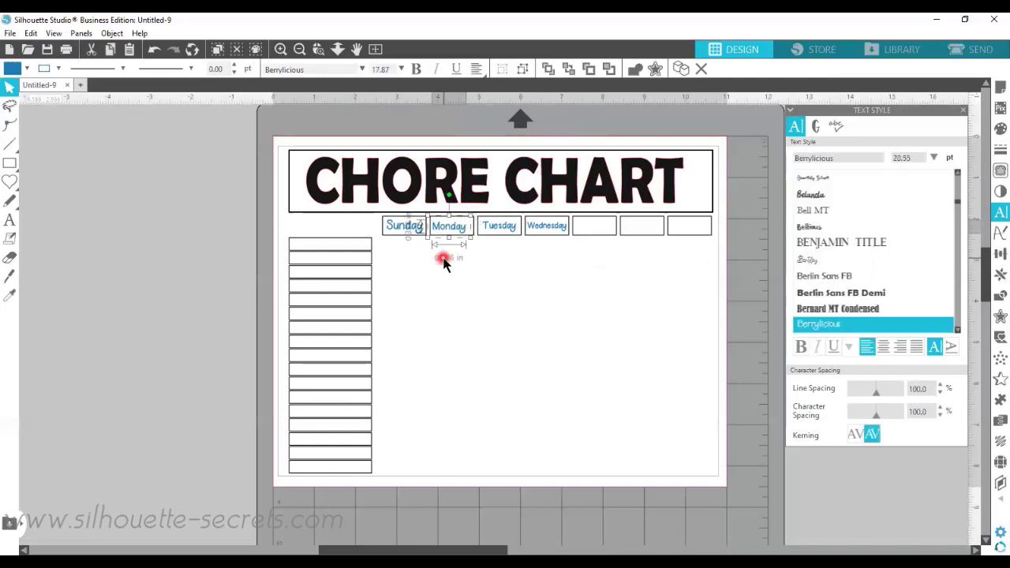
left_click(463, 220)
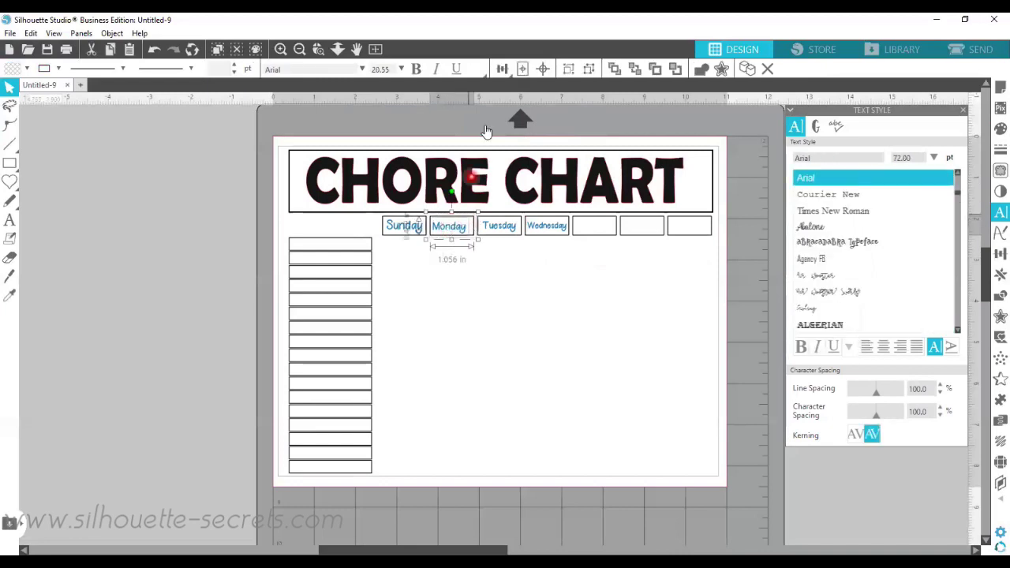
left_click(406, 229)
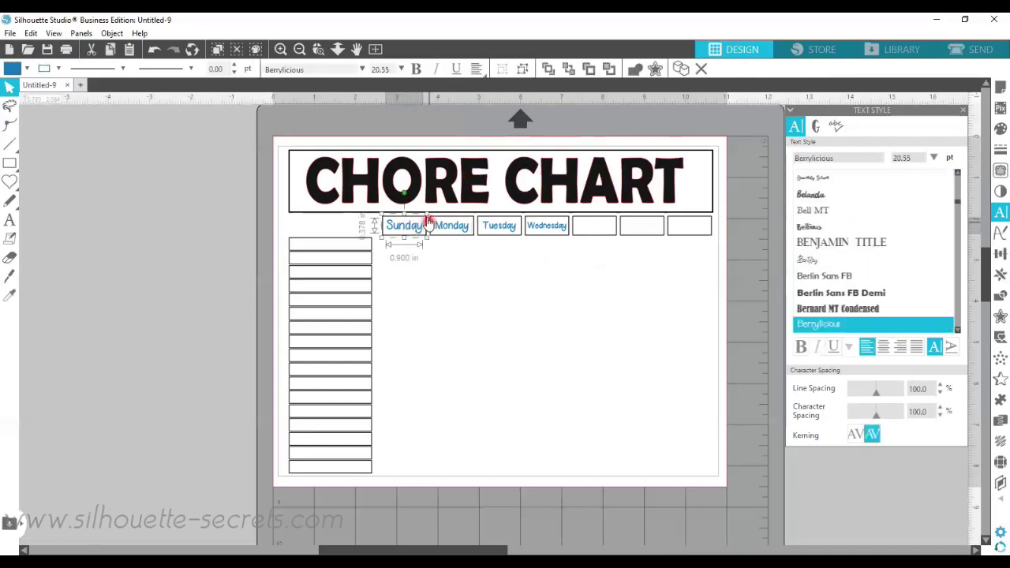
left_click(407, 263)
left_click(408, 227)
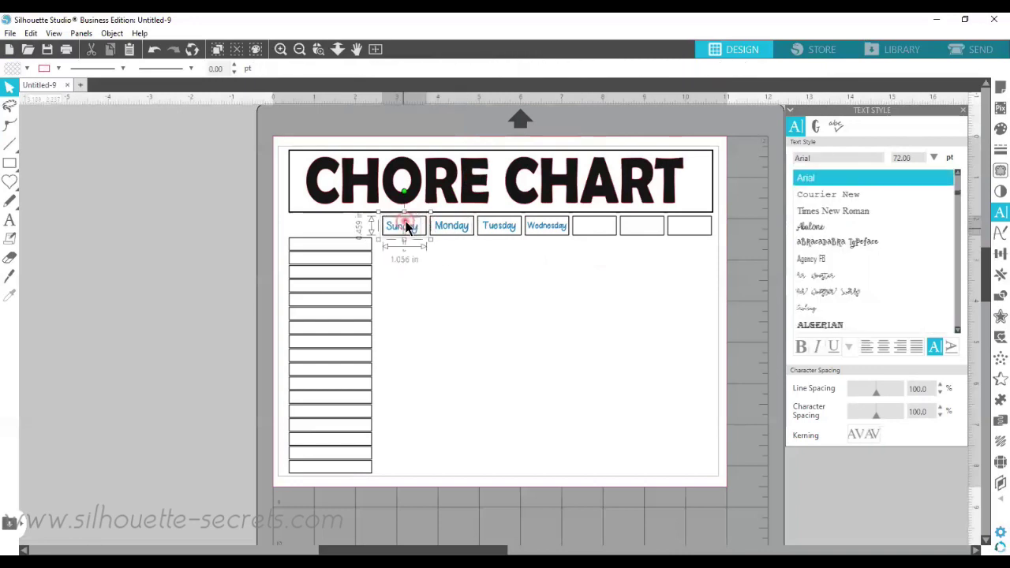
left_click(562, 125)
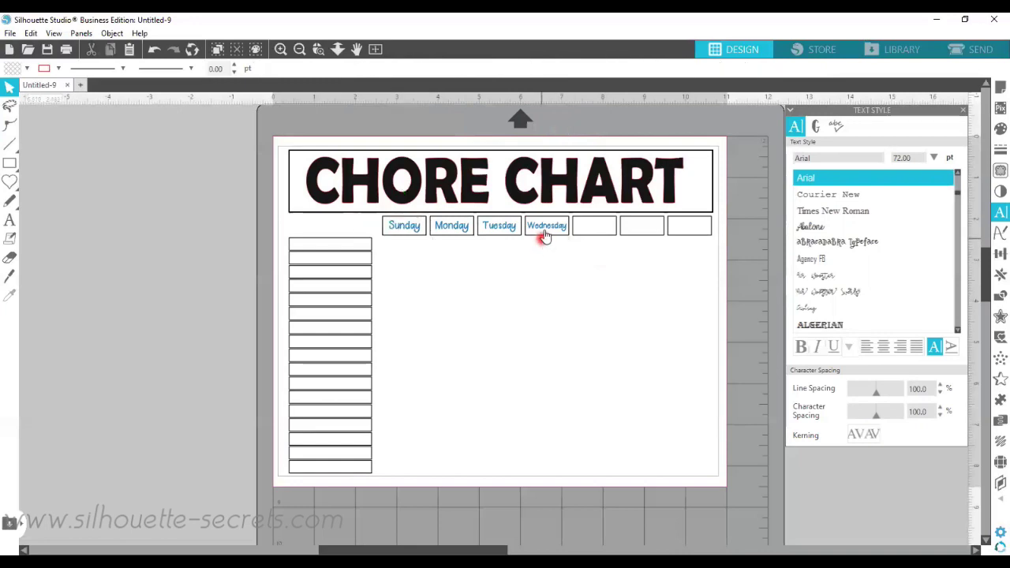
Duplicate the Tuesday text into the fifth day box, change the copy to "Thursday" and center it in the box
left_click_drag(505, 235, 596, 231)
double_click(595, 228)
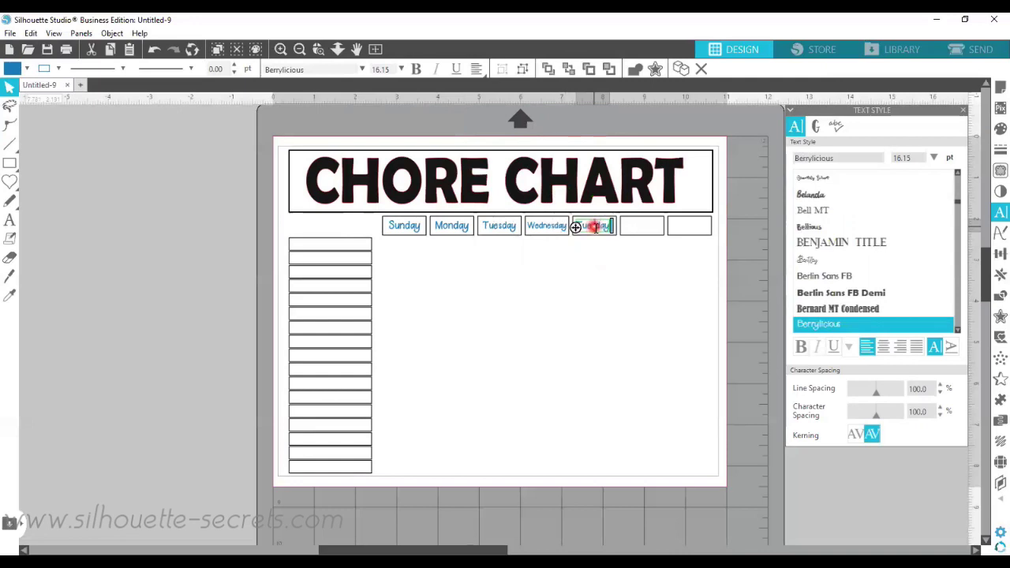
type("Thursday")
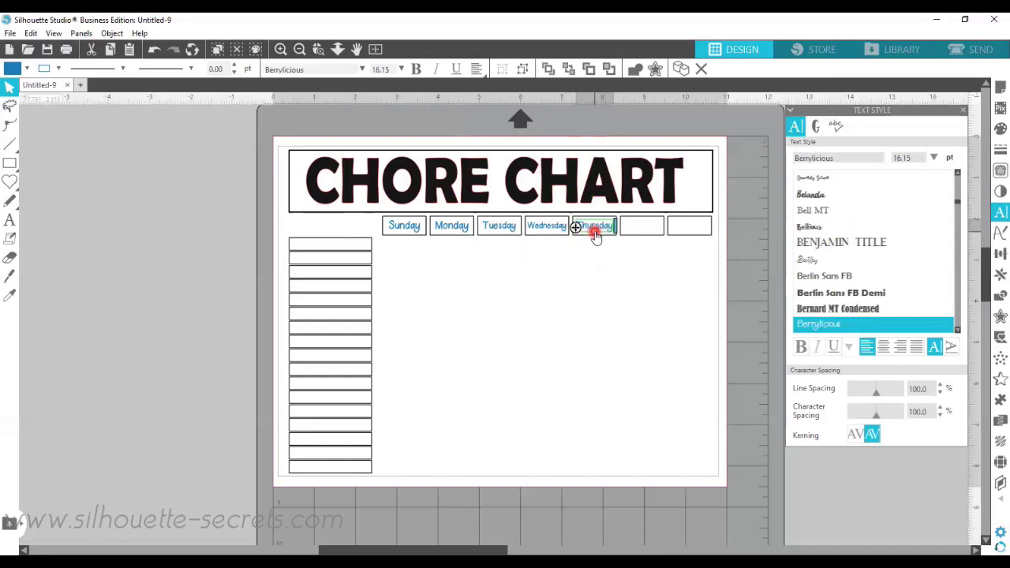
left_click(611, 272)
left_click(596, 227)
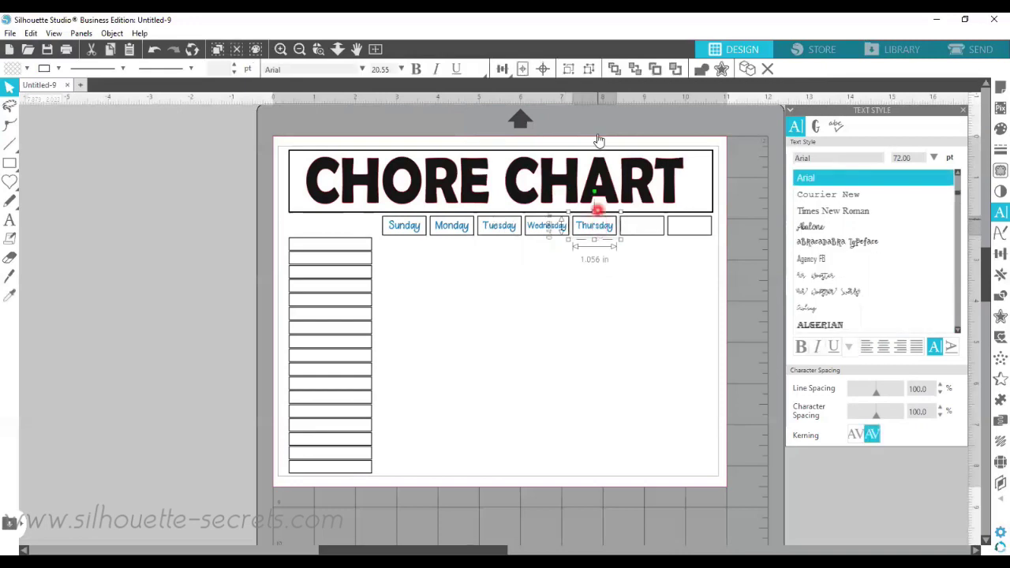
Duplicate the Thursday text into the sixth day box and change the copy to "Friday"
left_click_drag(592, 225, 647, 227)
double_click(647, 226)
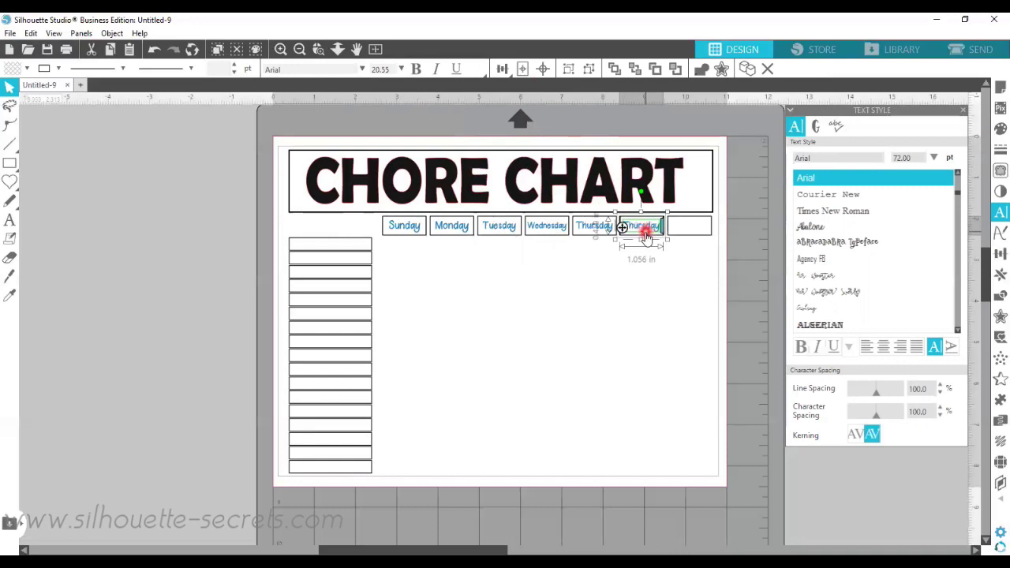
left_click(655, 278)
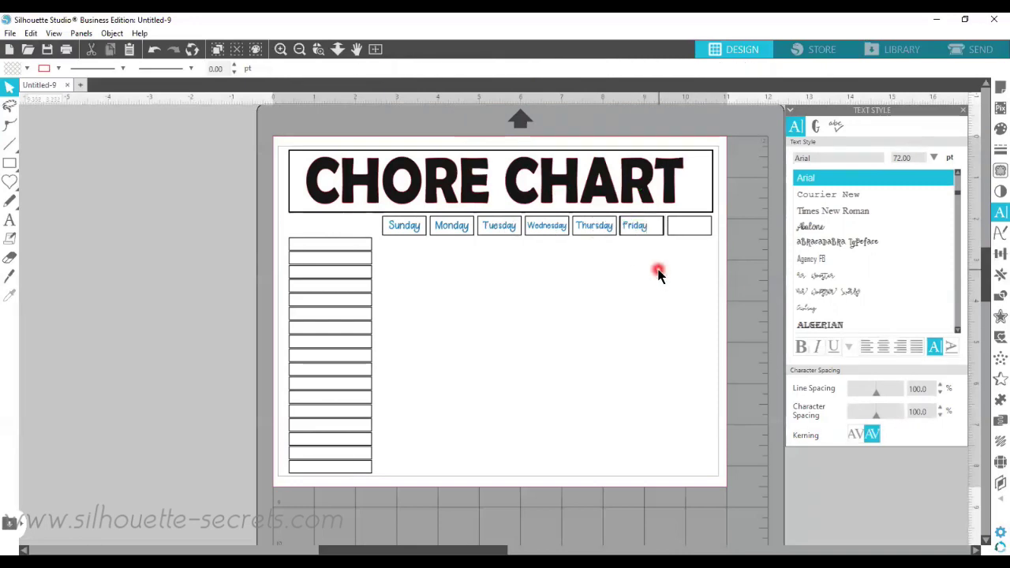
Remove the extra box copied over the sixth day box and center the Friday text in the remaining one
left_click(644, 225)
left_click(635, 232)
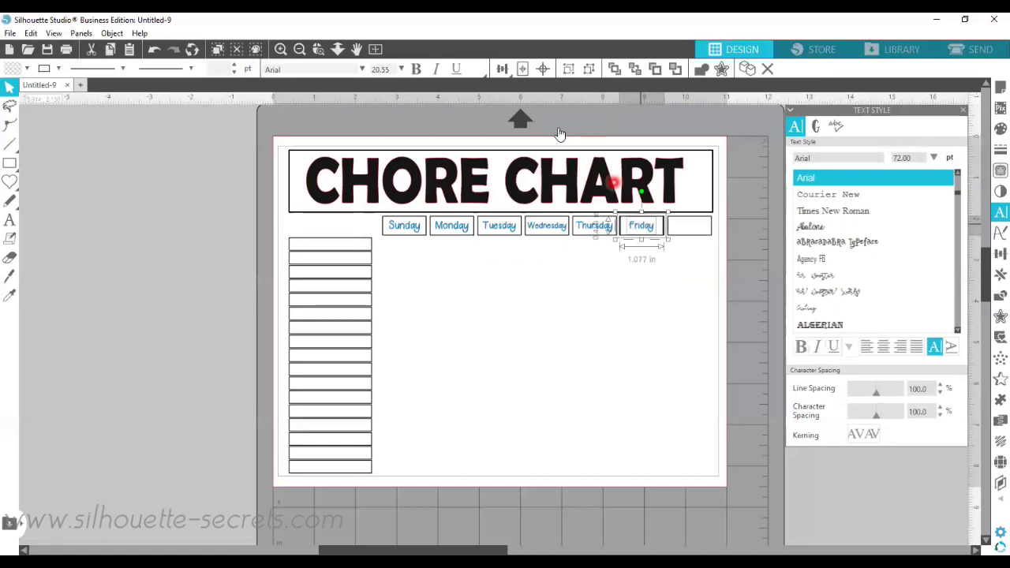
left_click(646, 238)
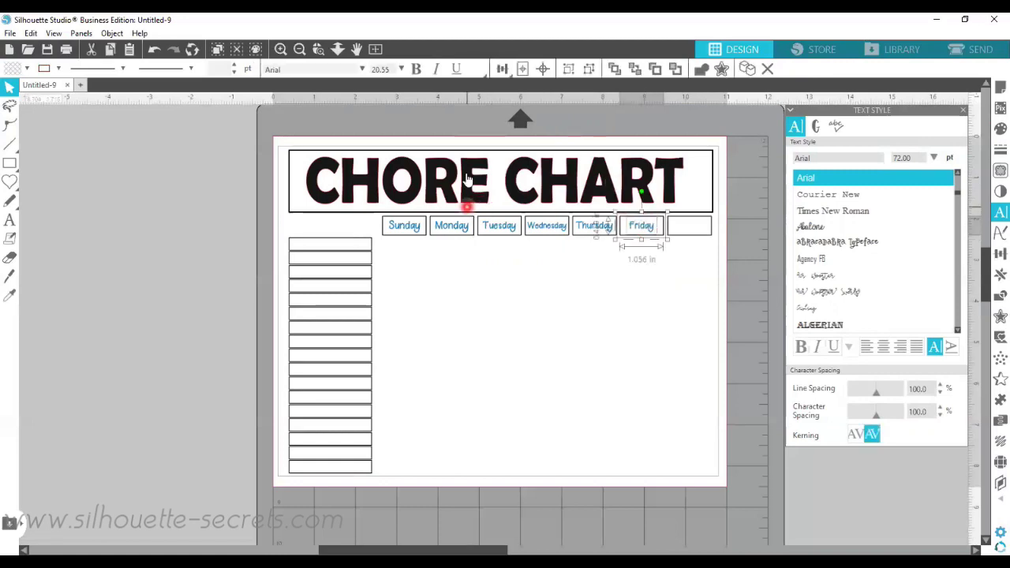
Duplicate the Thursday text into the seventh day box and change the copy to "Saturday"
left_click(604, 247)
left_click_drag(598, 226, 691, 230)
double_click(692, 228)
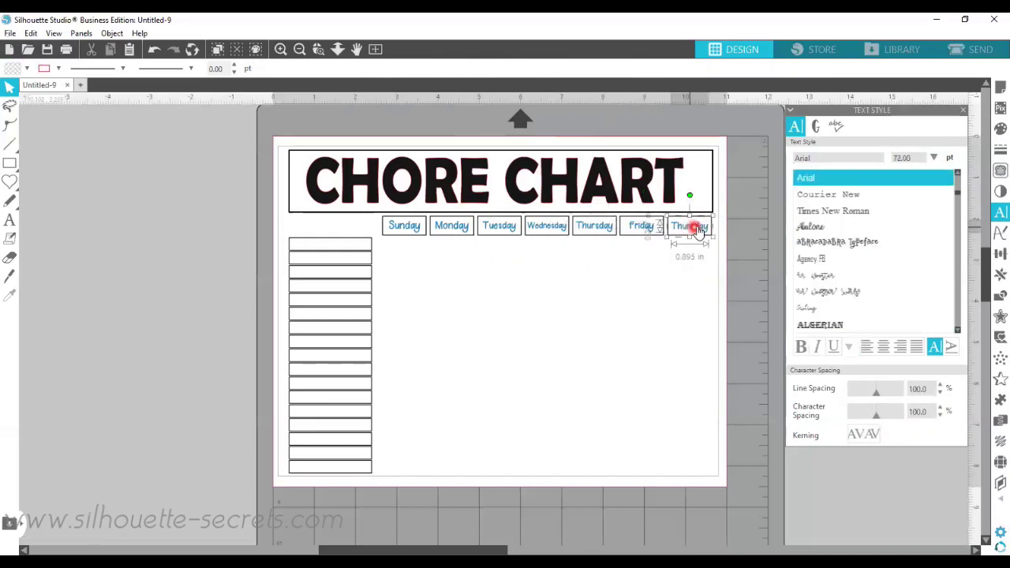
left_click_drag(694, 227, 670, 228)
left_click(706, 265)
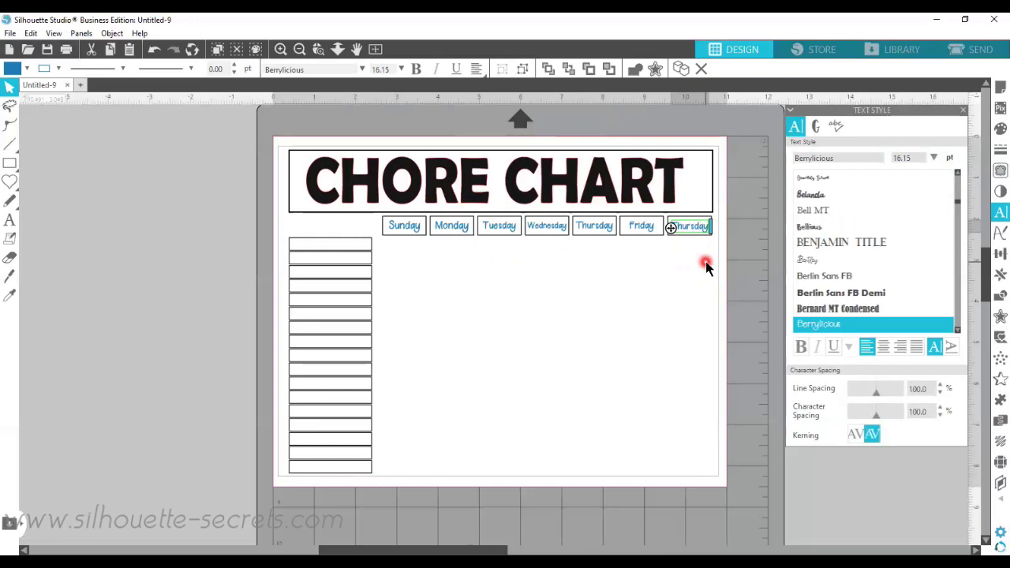
key("BackSpace")
key("BackSpace")
key("BackSpace")
key("BackSpace")
key("BackSpace")
key("BackSpace")
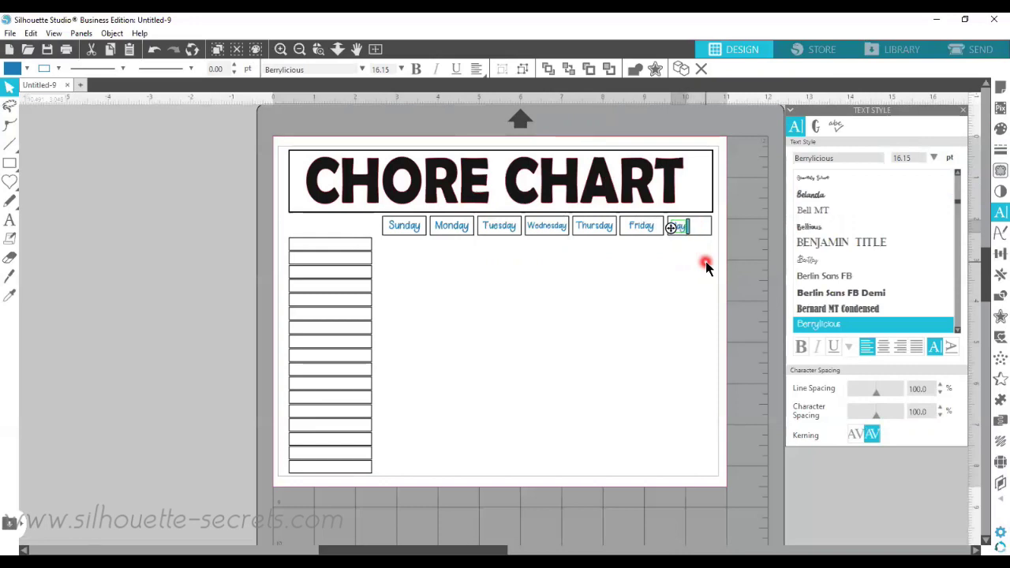
type("day")
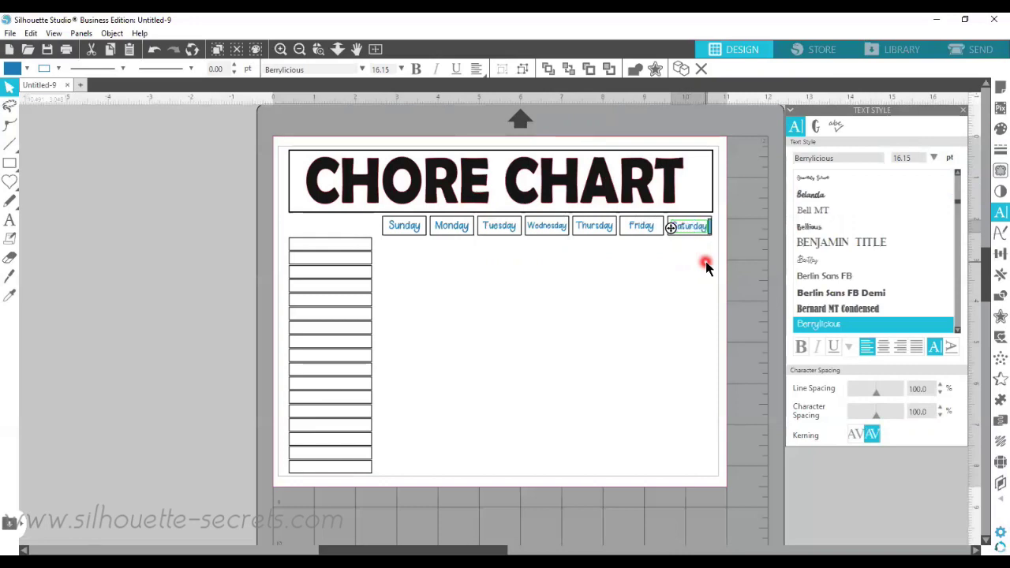
Center the Saturday text within the seventh day box
left_click(702, 263)
left_click(692, 227)
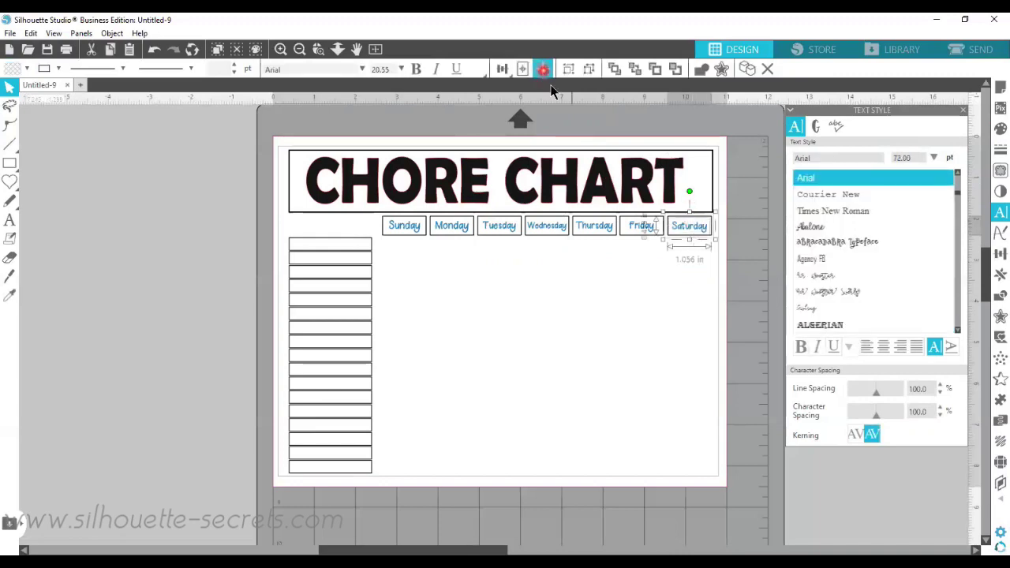
left_click(474, 276)
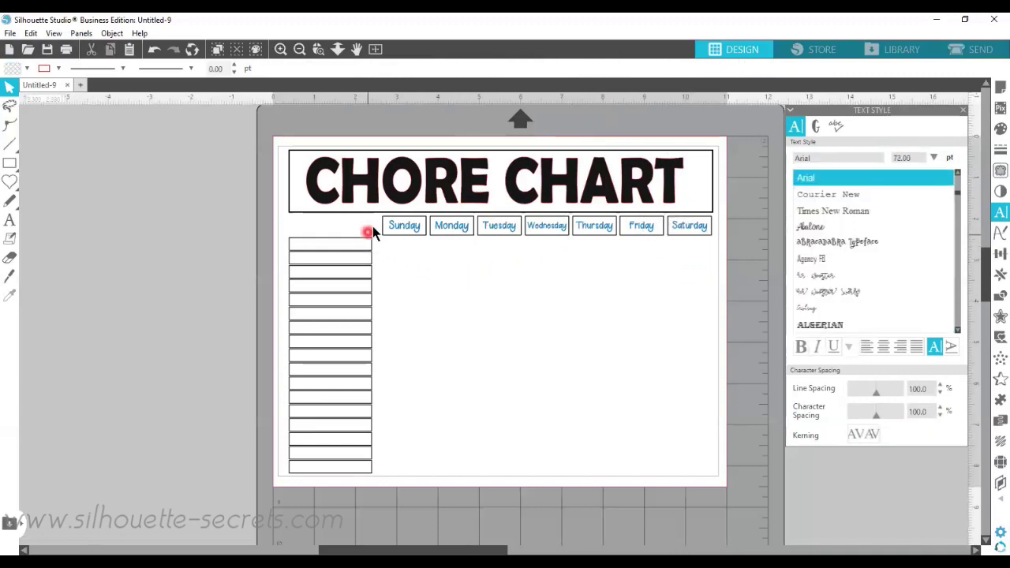
Group all seven day boxes together with their weekday names
left_click_drag(393, 231, 709, 249)
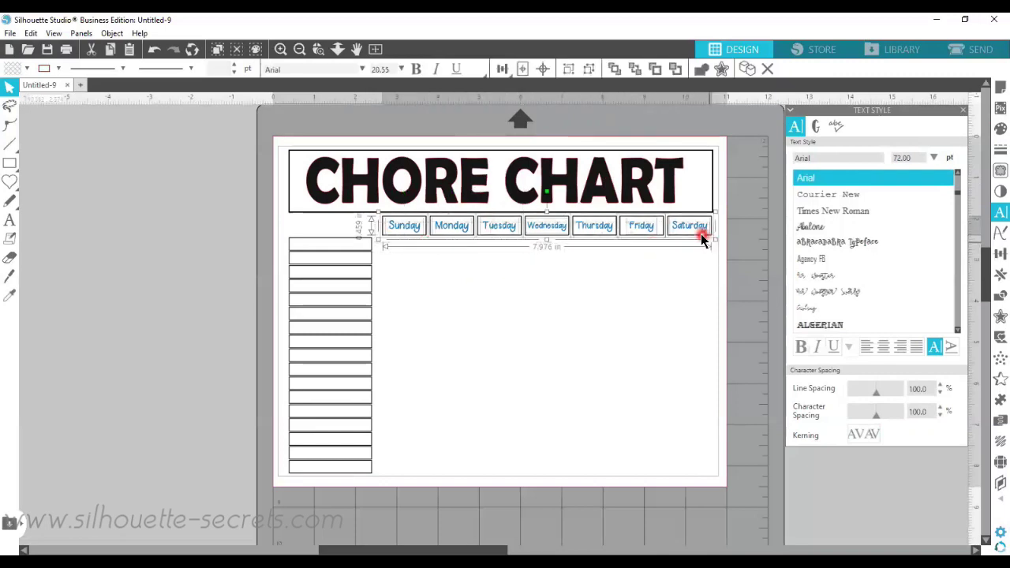
right_click(702, 239)
left_click(705, 399)
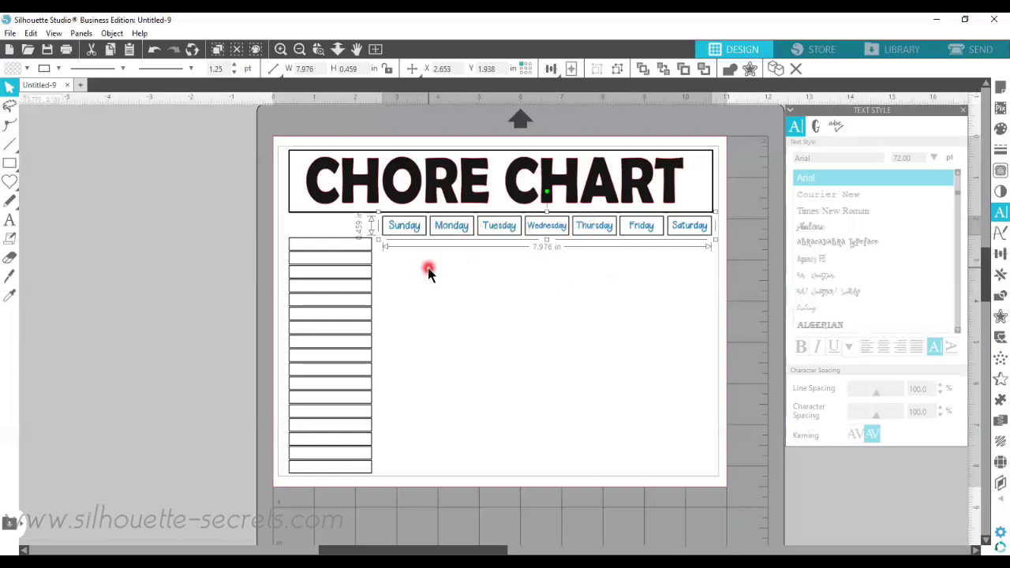
Make the outline of the CHORE CHART title text transparent
left_click(447, 178)
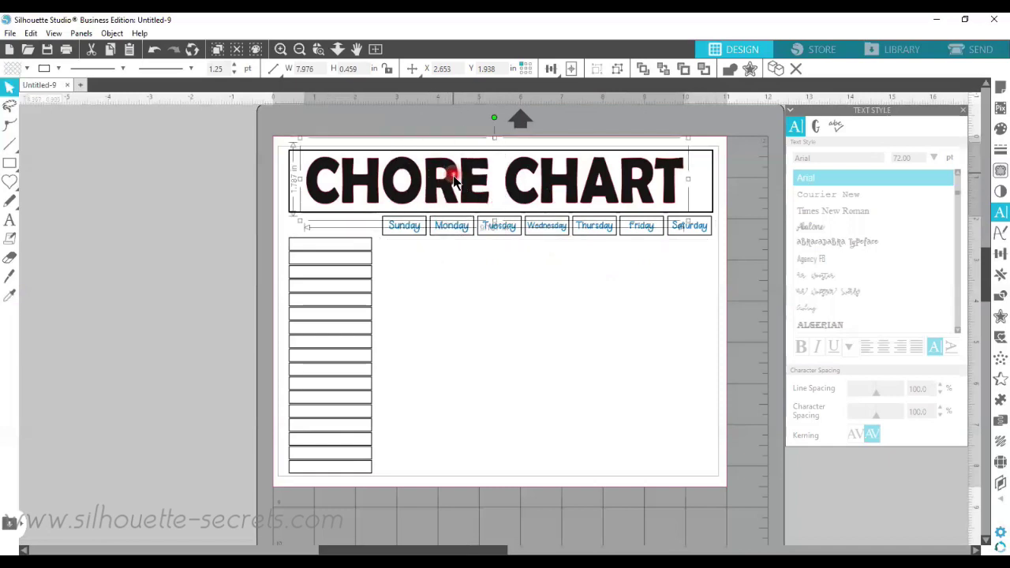
left_click(483, 168)
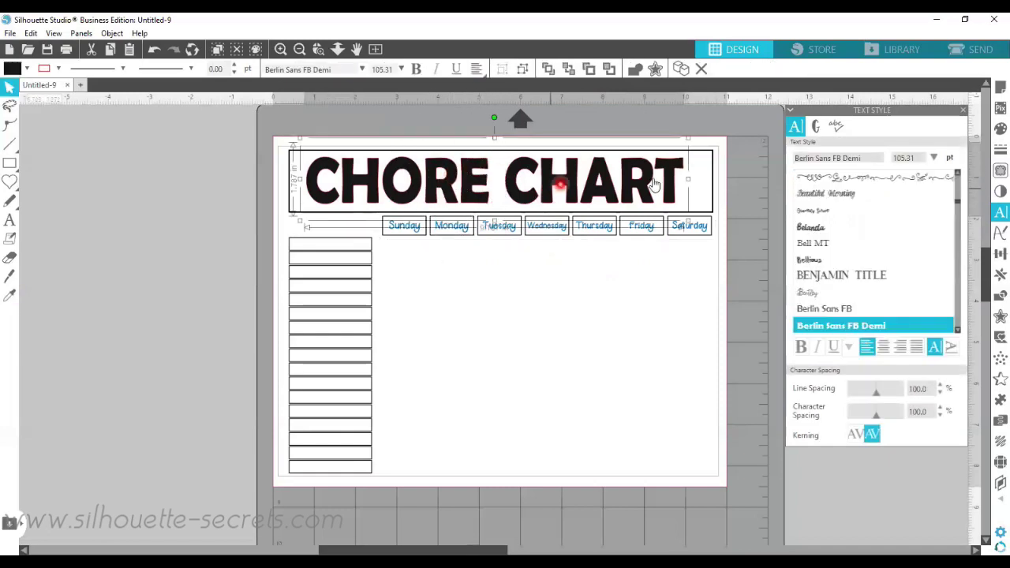
left_click(996, 151)
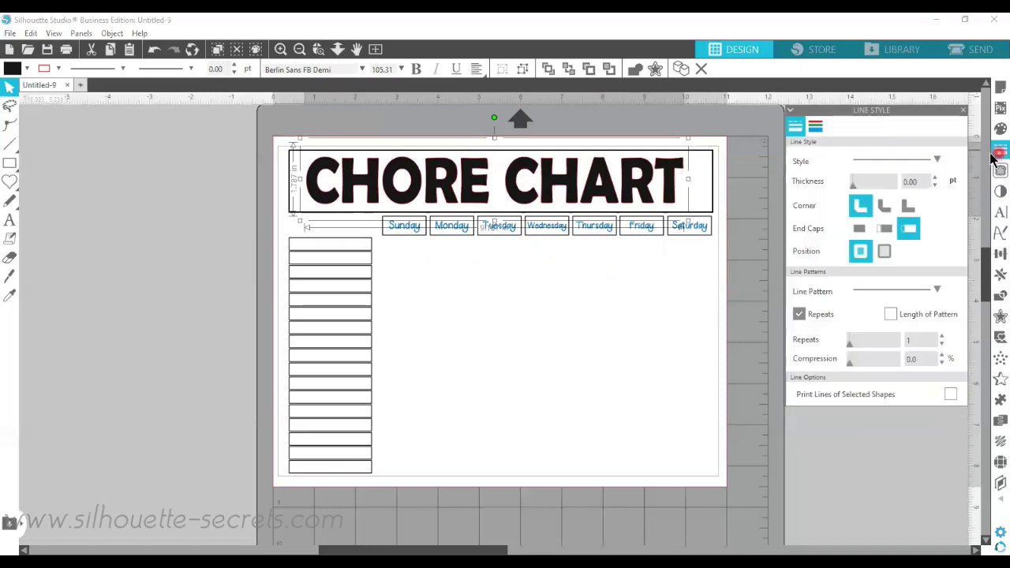
left_click(796, 105)
left_click(817, 126)
left_click(863, 155)
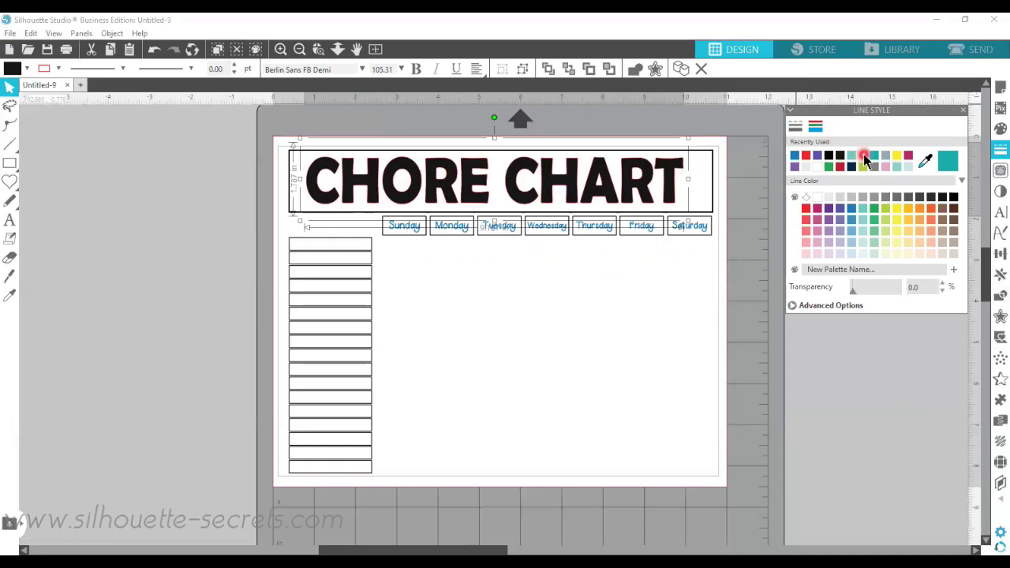
left_click(864, 155)
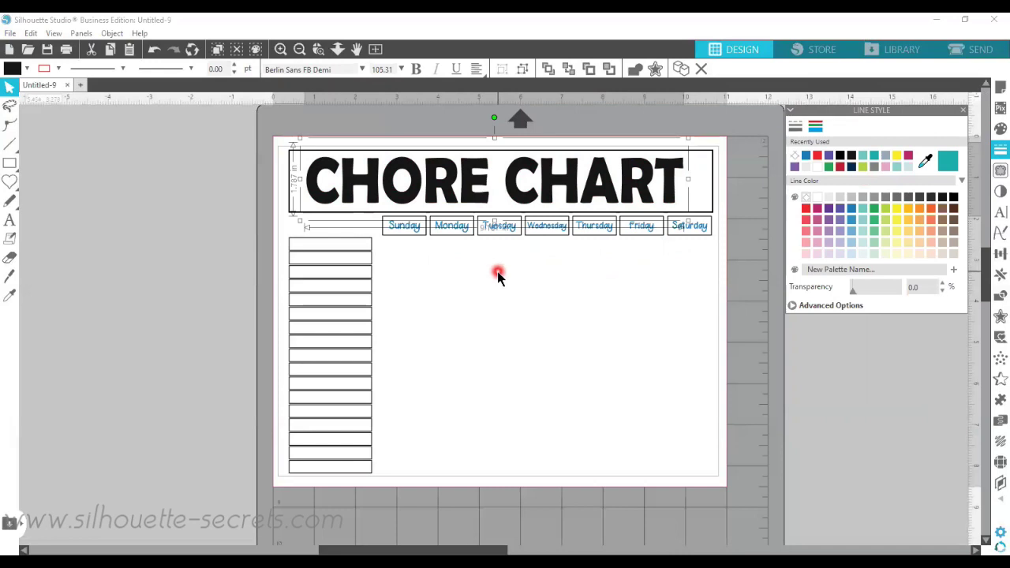
Place a copy of the first chore label box beneath Sunday, set its width to 1 inch and line it up with the Sunday box's left edge
left_click(371, 246)
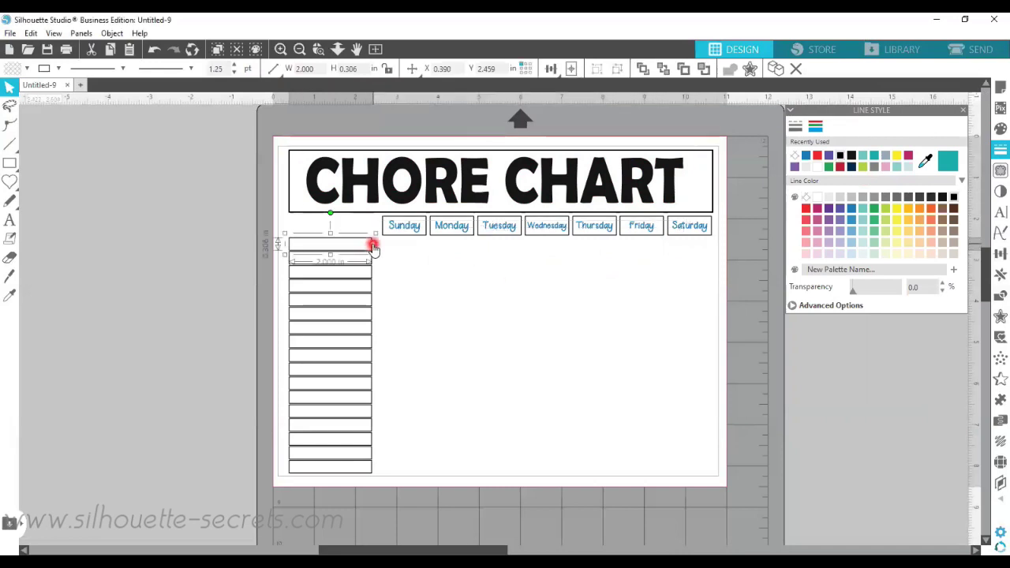
left_click_drag(371, 245, 465, 245)
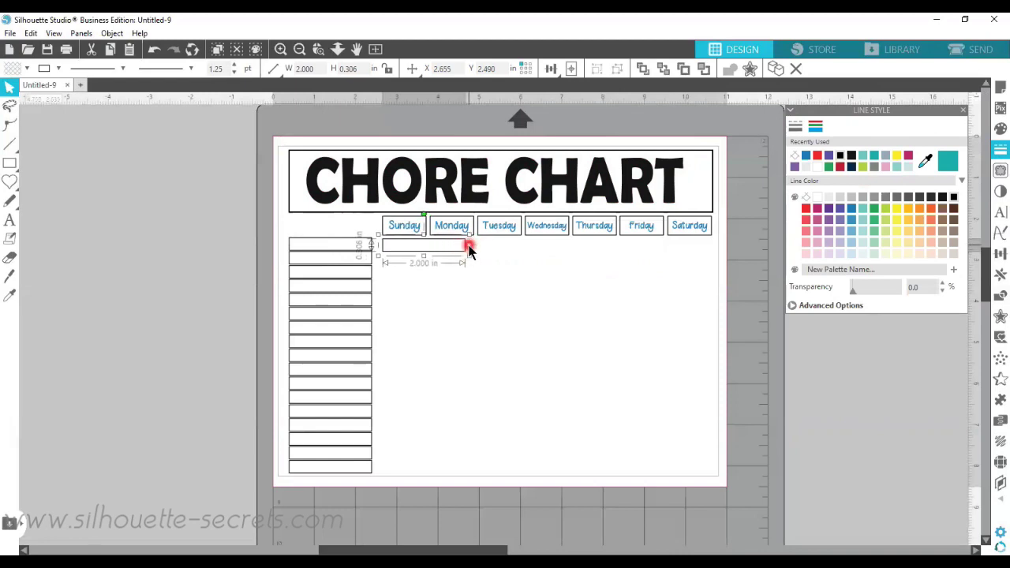
left_click(999, 254)
left_click(815, 127)
left_click(931, 261)
left_click_drag(934, 256, 865, 257)
key("Return")
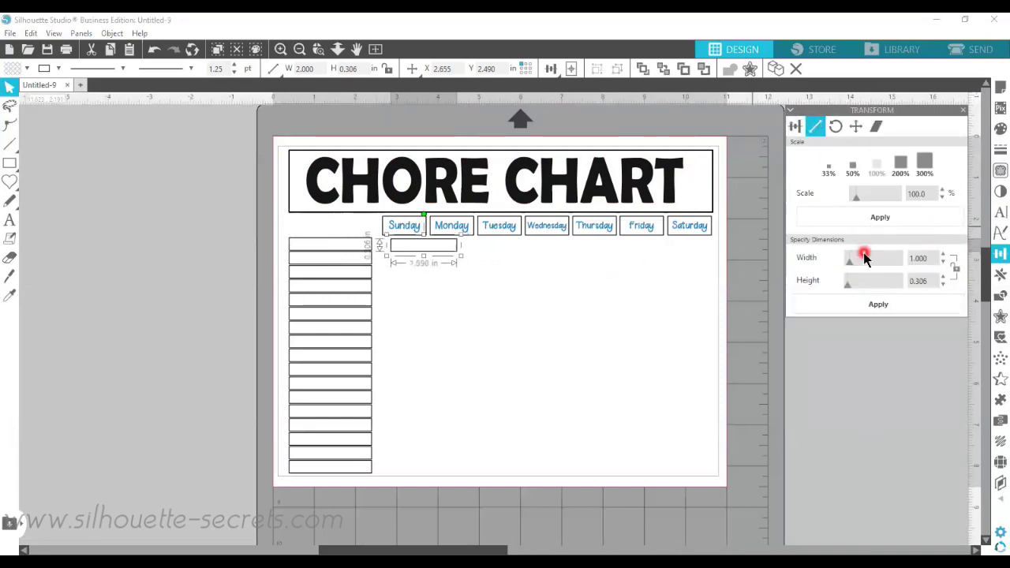
left_click(442, 255)
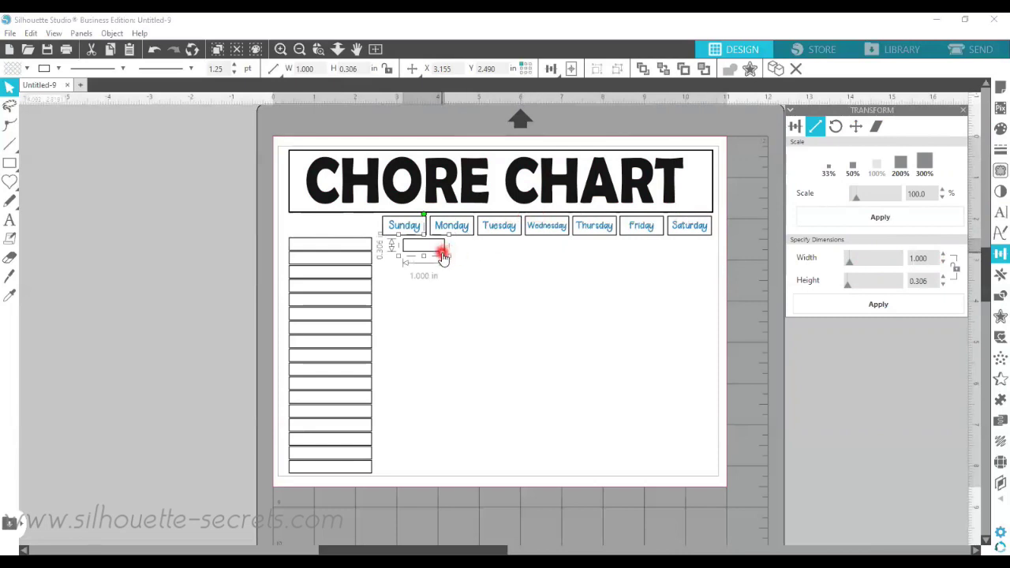
left_click_drag(443, 255, 422, 255)
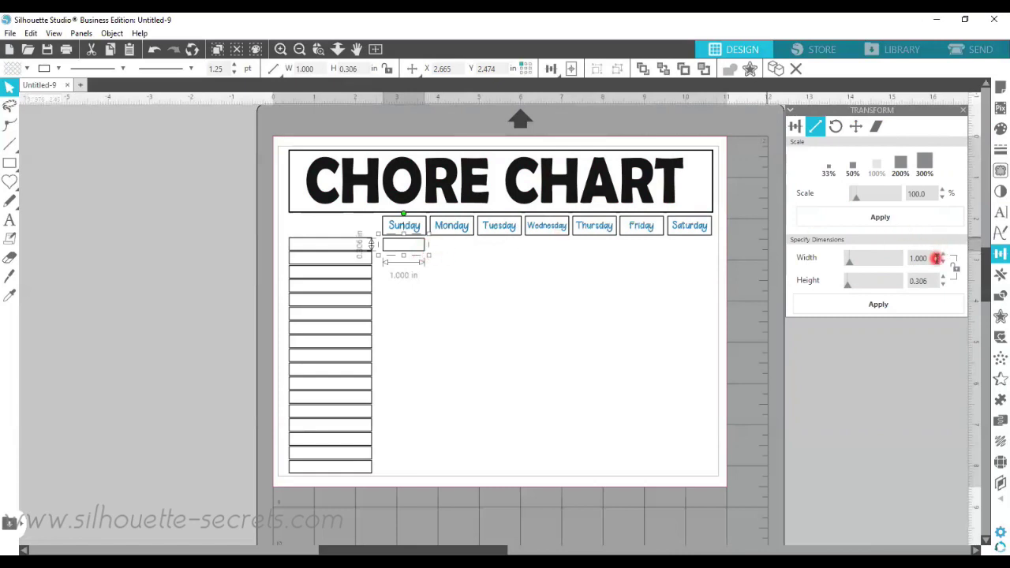
Widen the box beneath Sunday to 1.1 inches and realign its left edge with the Sunday box
left_click_drag(936, 258, 873, 266)
key("Return")
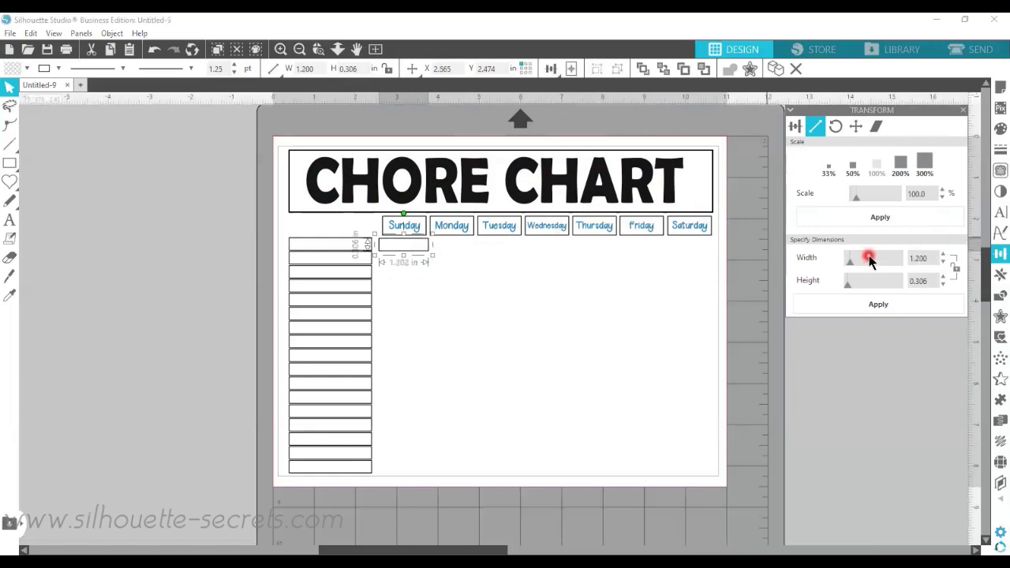
left_click_drag(926, 259, 874, 264)
type("1.1")
key("Return")
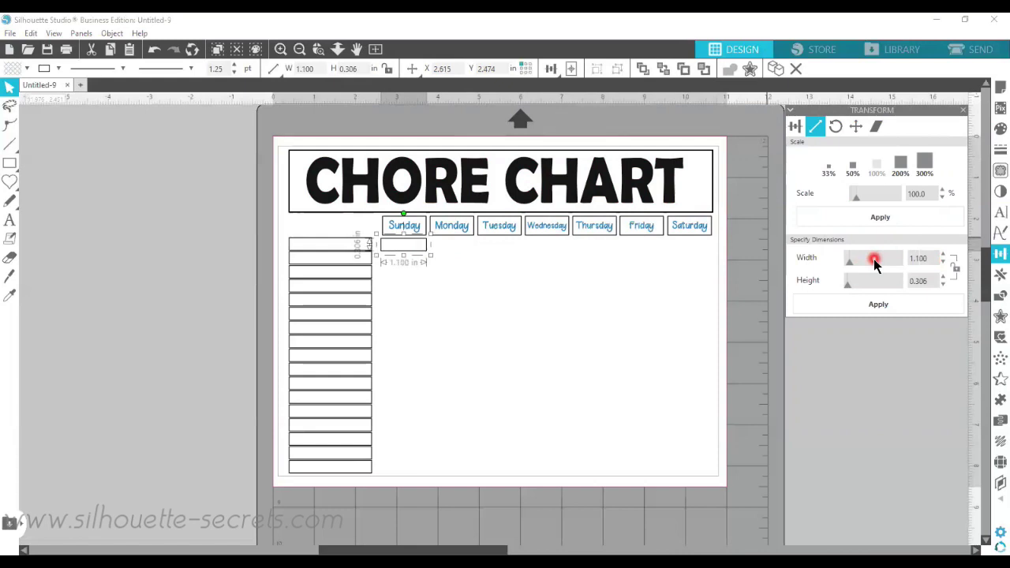
left_click_drag(427, 252, 430, 254)
left_click(429, 252)
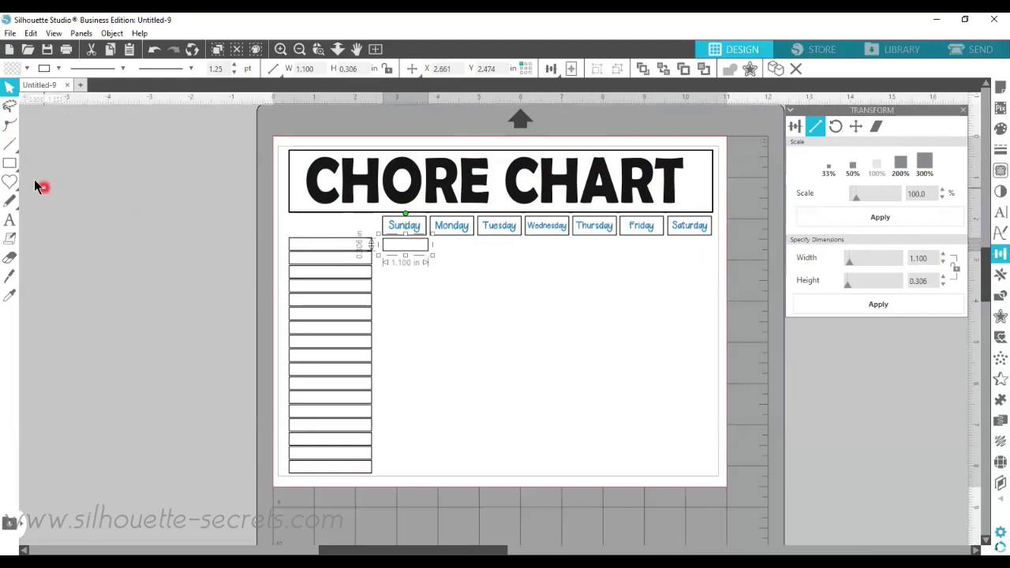
left_click(10, 163)
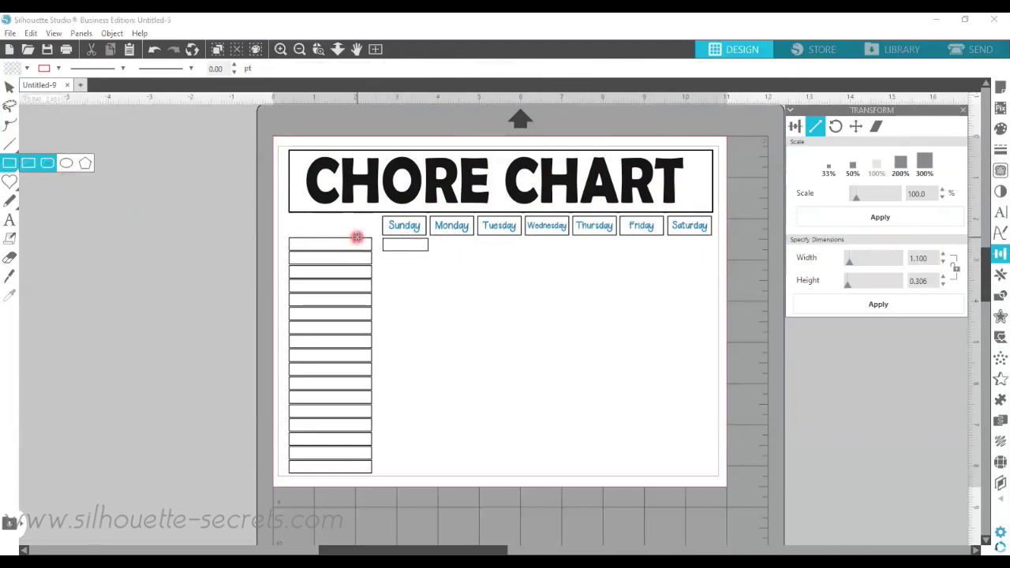
left_click(409, 243)
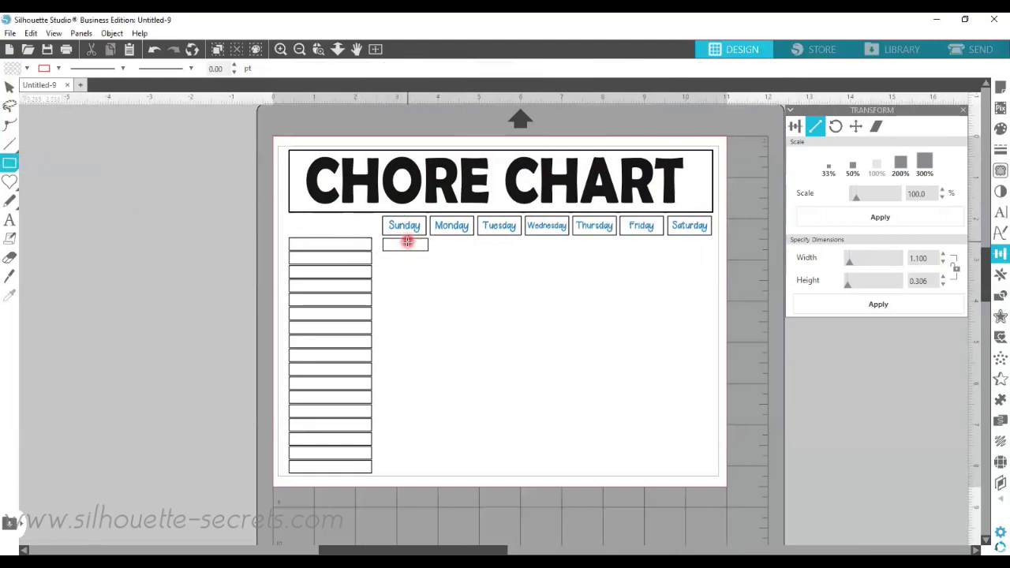
left_click(9, 88)
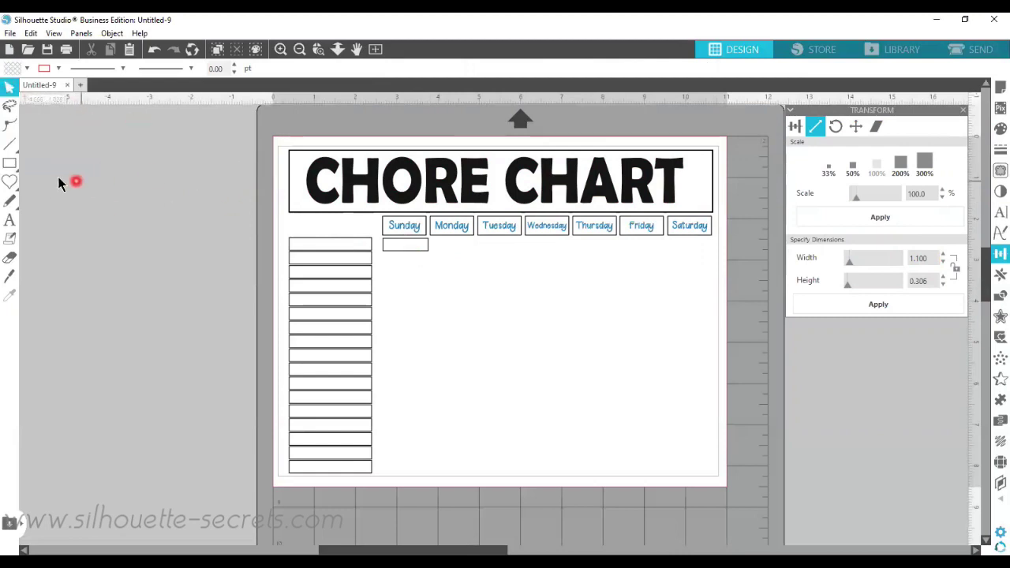
left_click(9, 162)
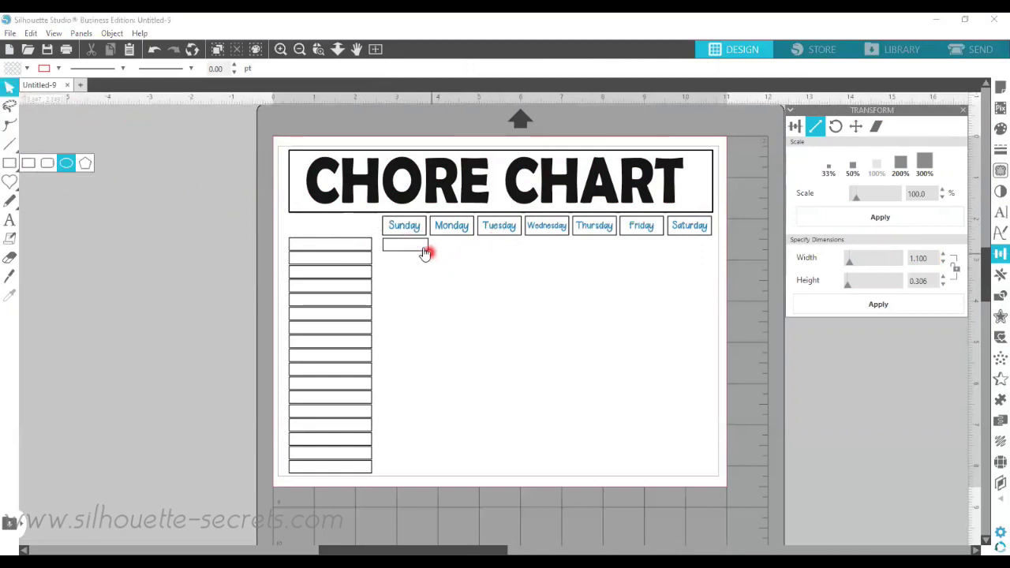
Make a smaller copy of the box beneath Sunday just below it and set the copy's width to 0.4 inches
left_click_drag(424, 253, 418, 287)
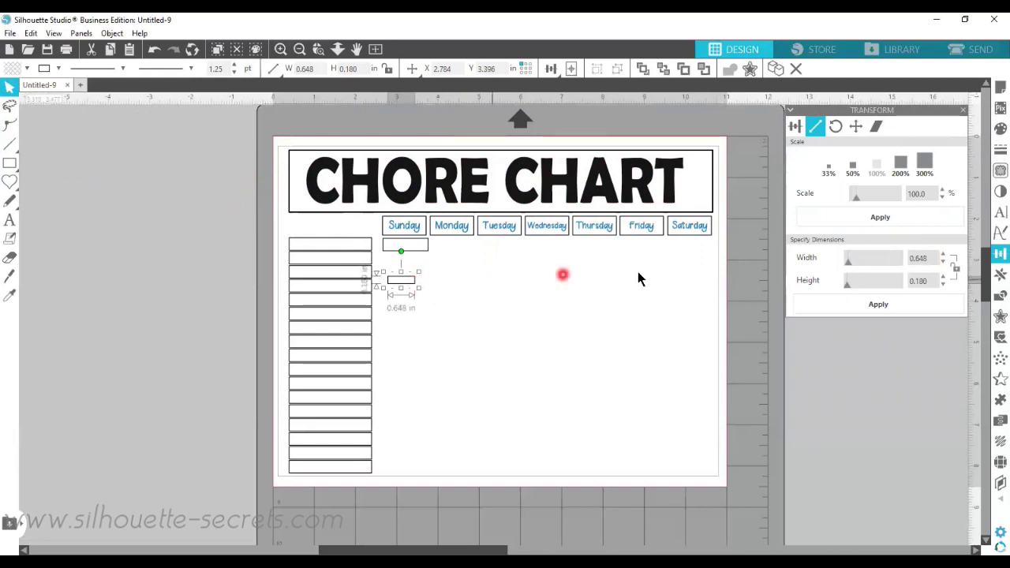
left_click(934, 258)
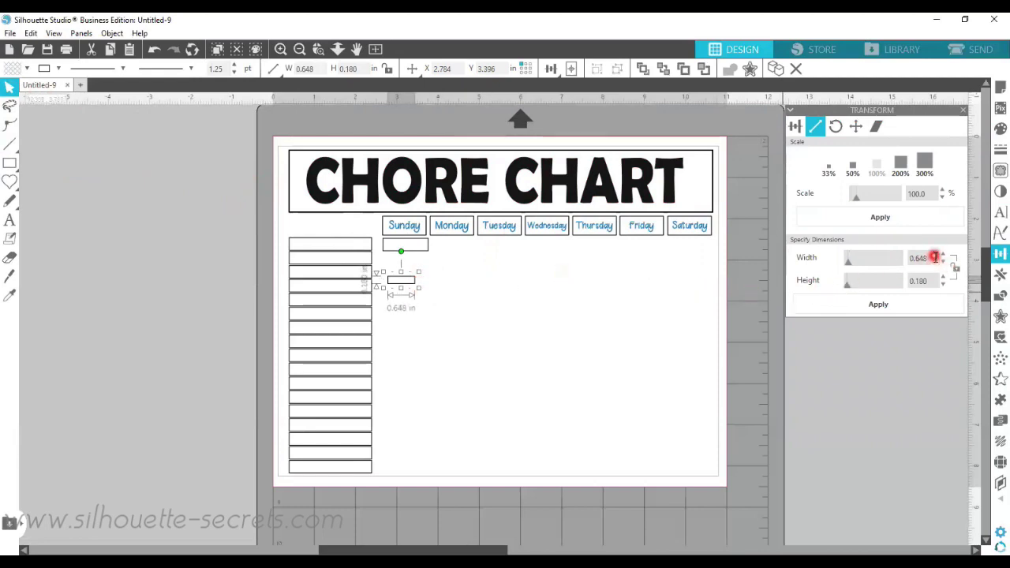
left_click_drag(933, 259, 869, 267)
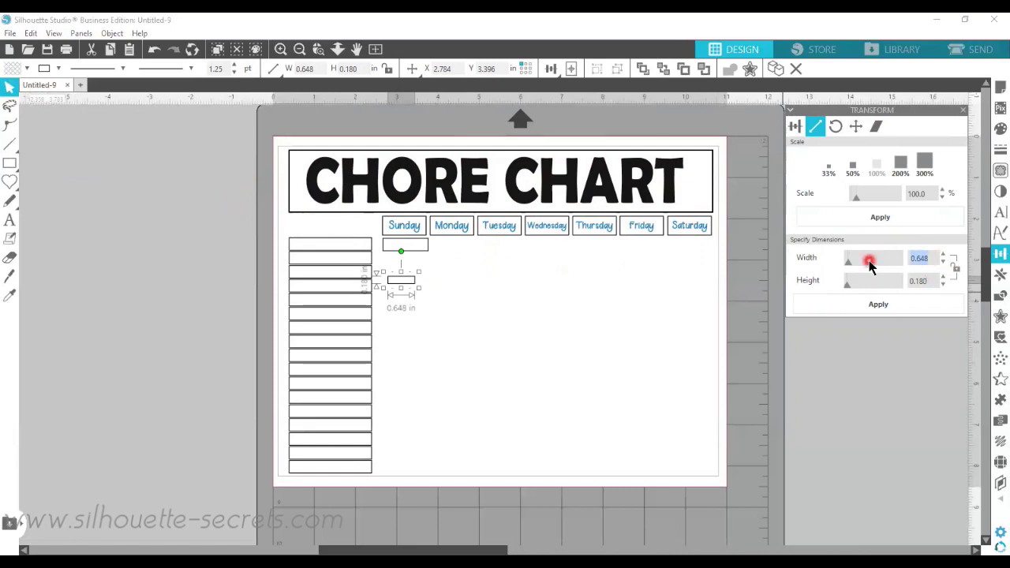
type("0.4")
key("Return")
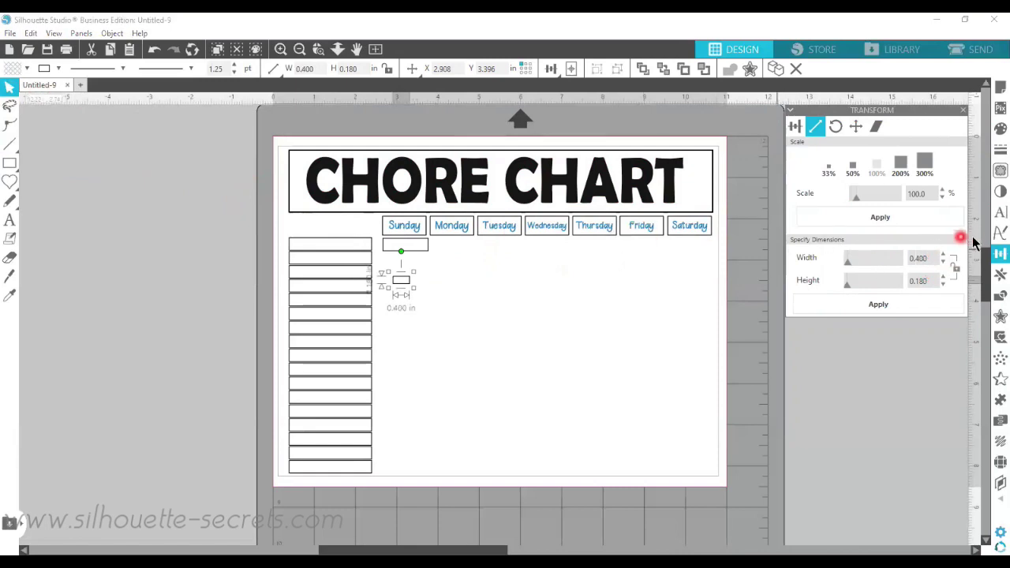
Set the small copy's height to 0.4 inches, scale the square down to about 0.23 inches and place it inside the box beneath Sunday
left_click_drag(932, 281, 877, 290)
type("0.4")
key("Return")
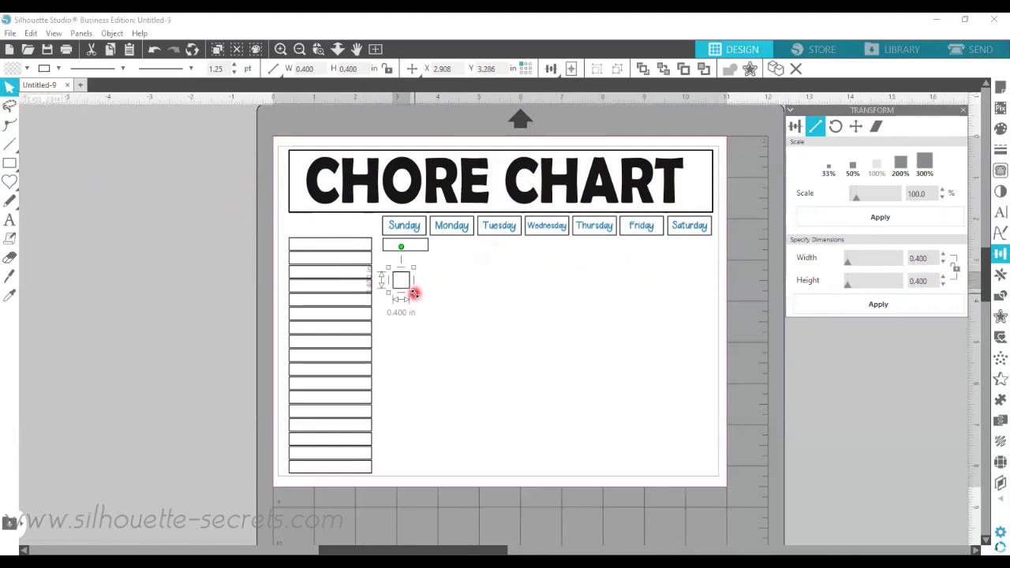
mouse_move(414, 293)
left_mouse_down()
mouse_move(403, 282)
mouse_move(417, 250)
left_mouse_up()
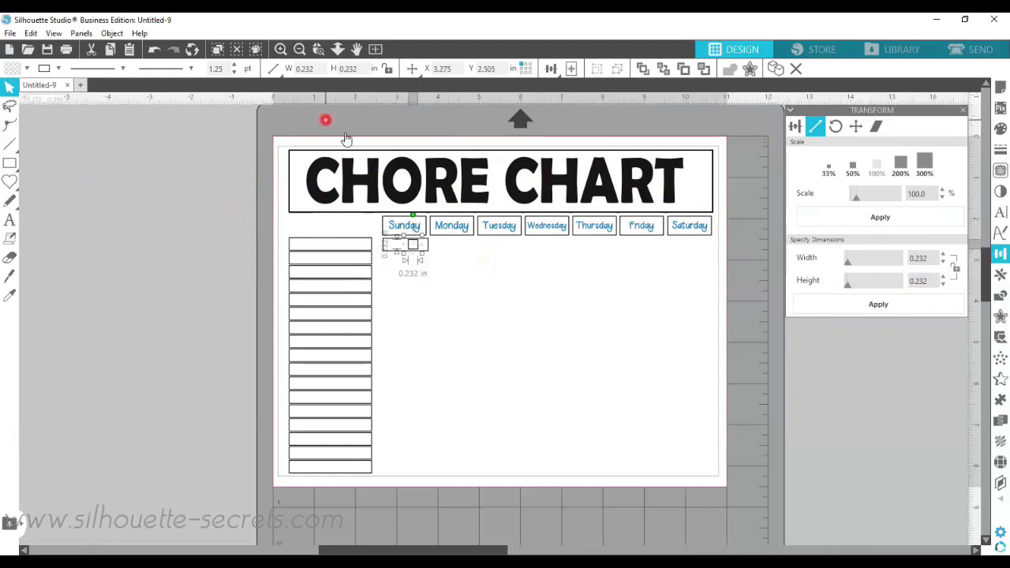
Narrow the box beneath Sunday to about 1.055 inches to match the Sunday box and nudge it and the small square slightly upward
scroll(433, 271, "up", 3)
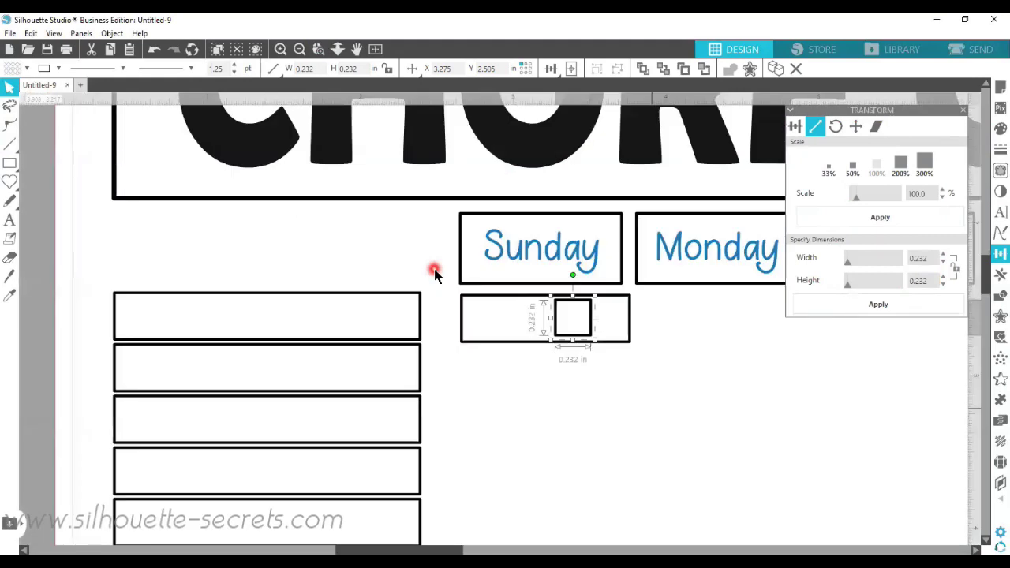
left_click(630, 314)
left_click_drag(630, 312, 627, 323)
left_click(588, 315)
left_click(610, 291)
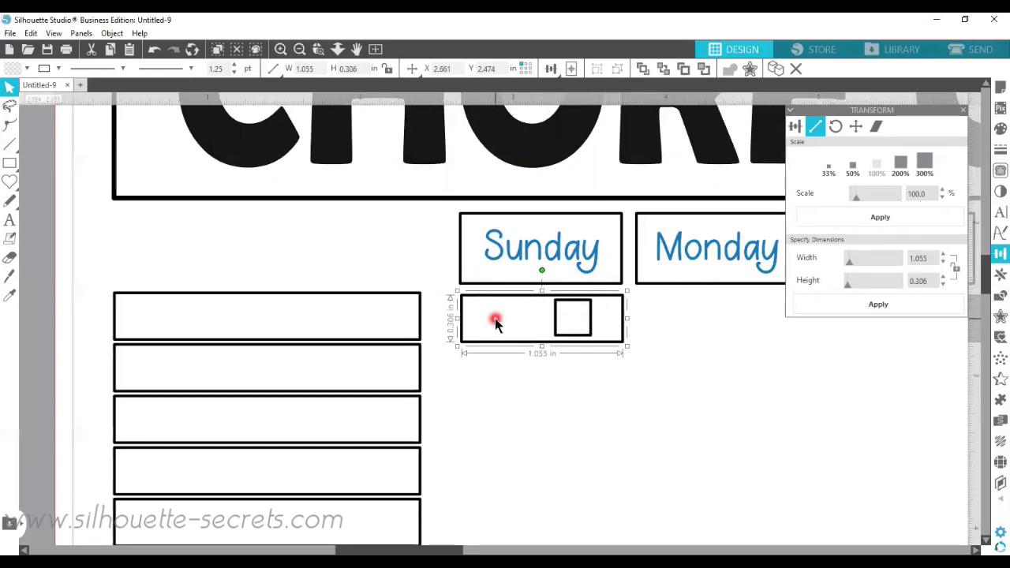
left_click_drag(490, 297, 490, 292)
left_click(556, 312)
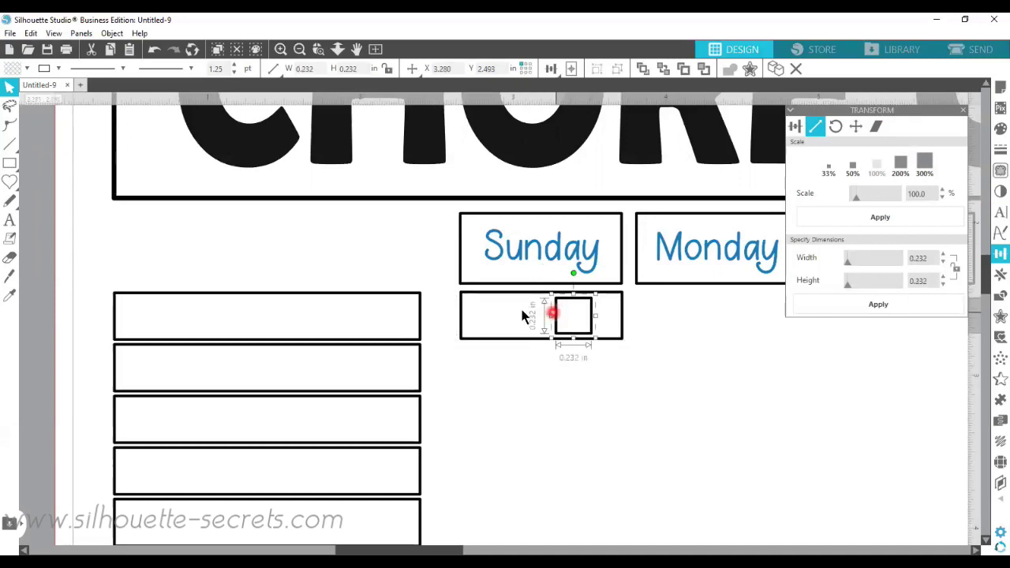
Align the first chore label box, the box beneath Sunday and the small square along their horizontal middle line
left_click(461, 309)
left_click(421, 315, "shift")
left_click(557, 314, "shift")
left_click(550, 68)
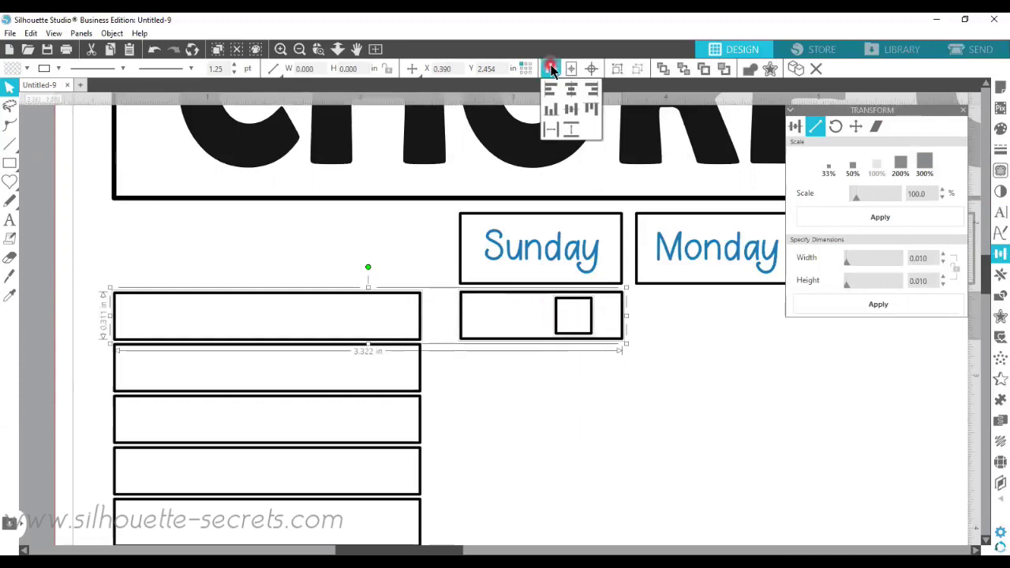
left_click(571, 107)
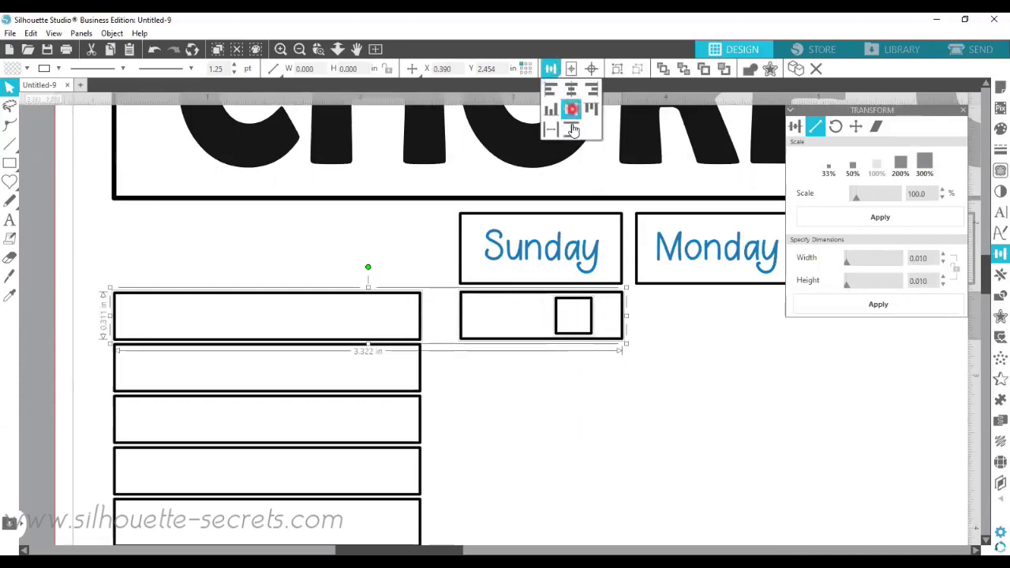
left_click(570, 108)
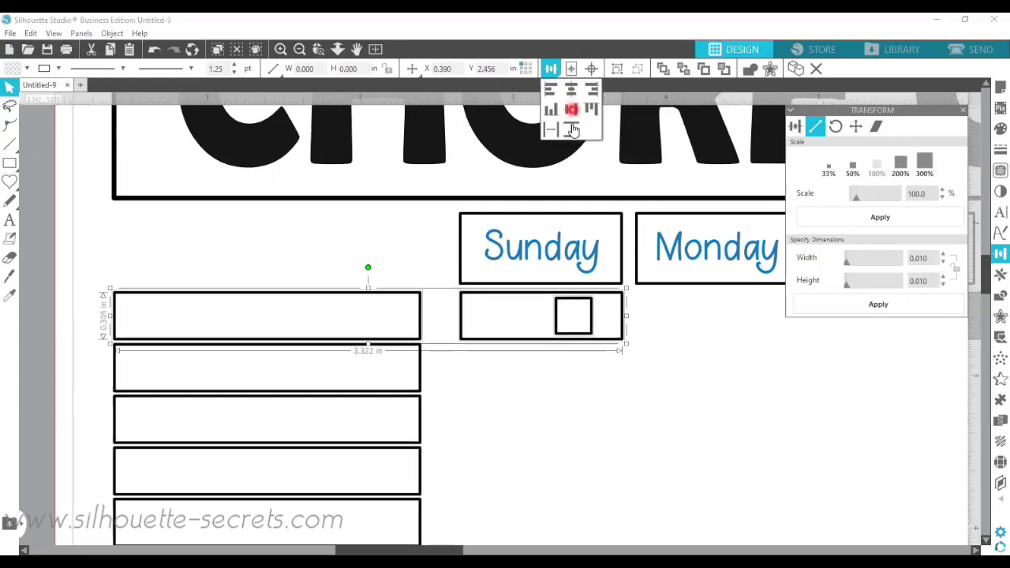
Group the box beneath Sunday with the small square inside it into a single checkbox cell
left_click(658, 335)
left_click(660, 323)
left_click(581, 306)
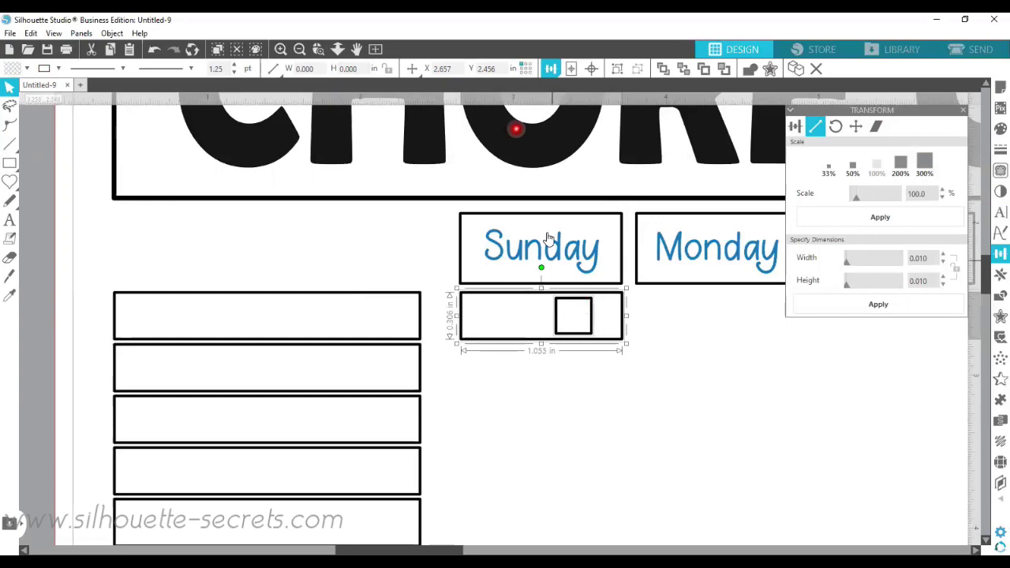
left_click(652, 320)
left_click(532, 303)
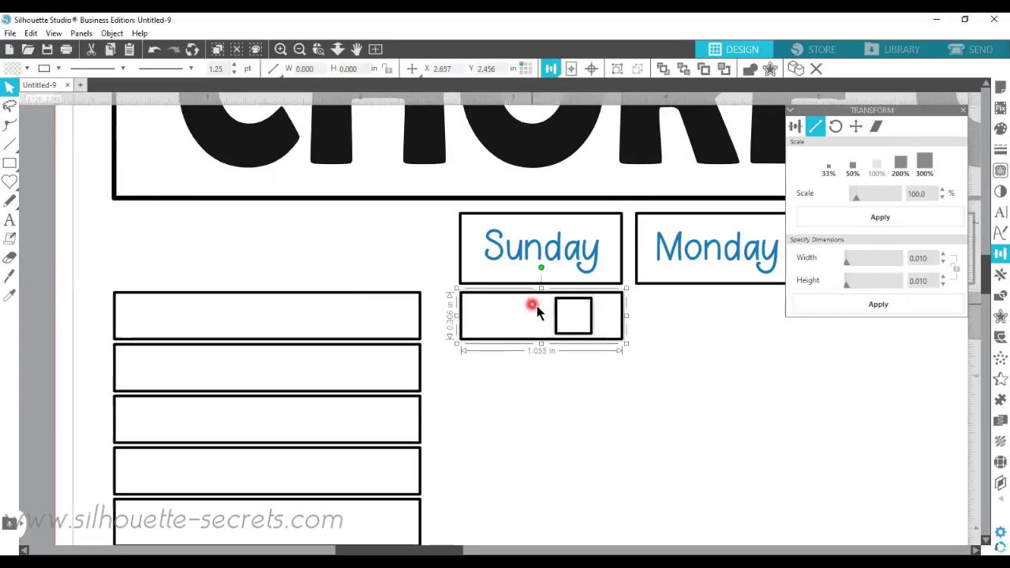
right_click(552, 313)
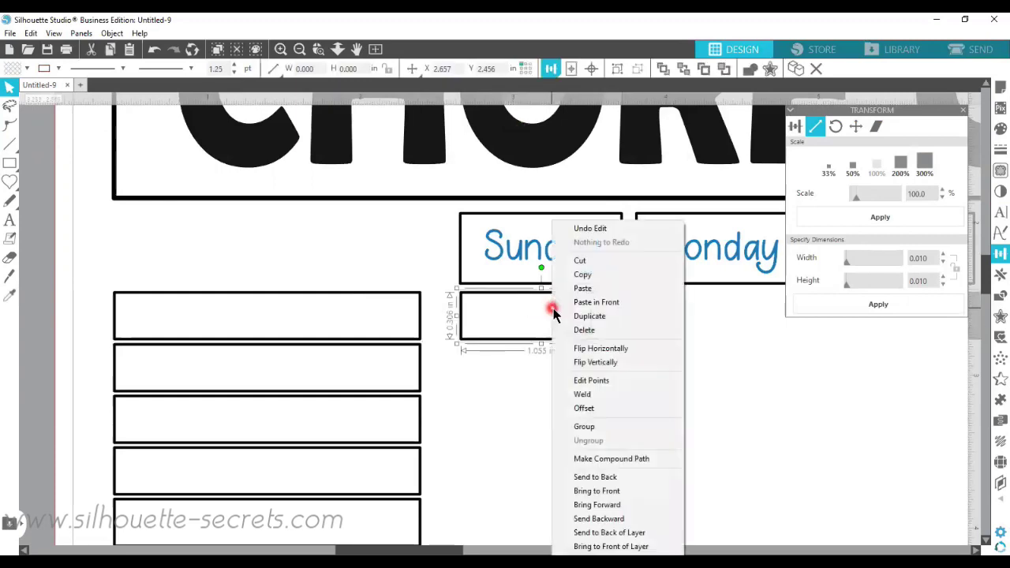
left_click(589, 424)
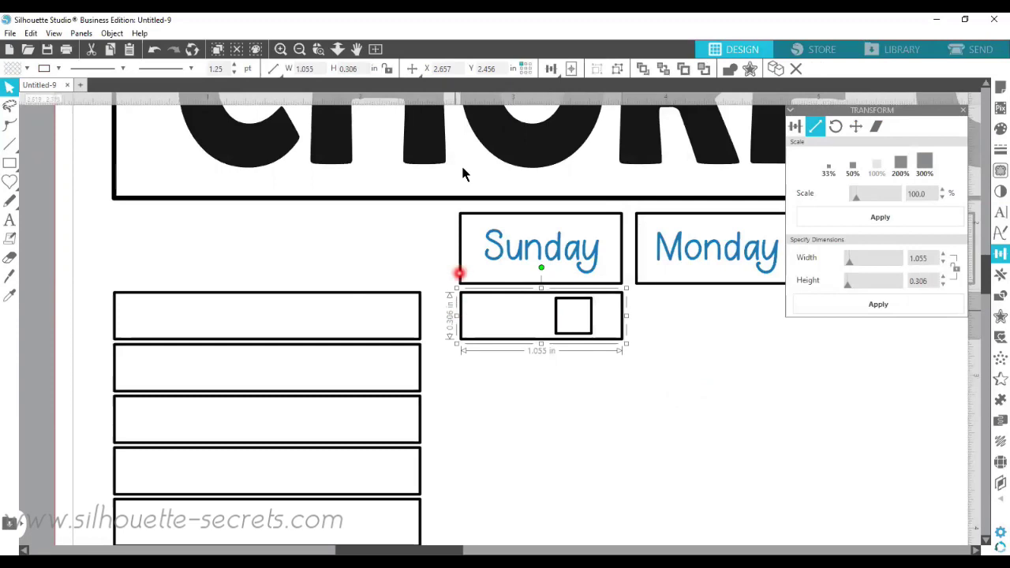
Replicate the grouped Sunday checkbox cell with six copies in a row to its right
left_click(380, 66)
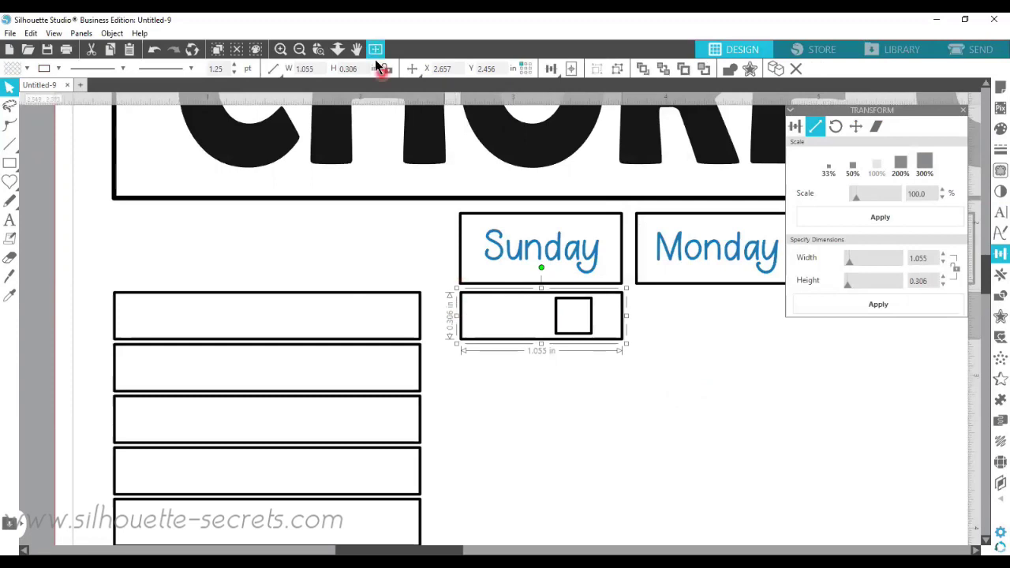
left_click(376, 51)
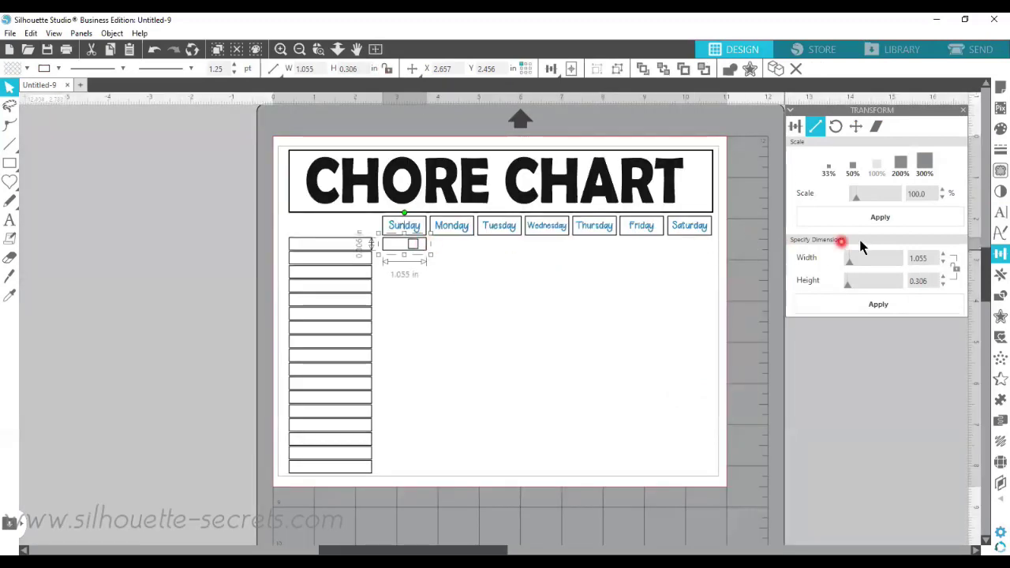
left_click(996, 276)
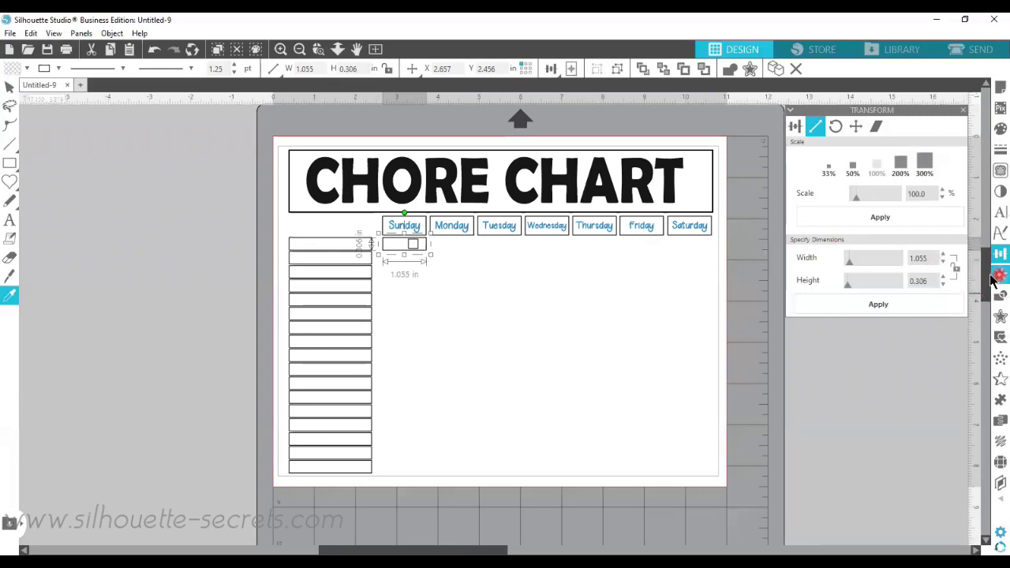
left_click(848, 167)
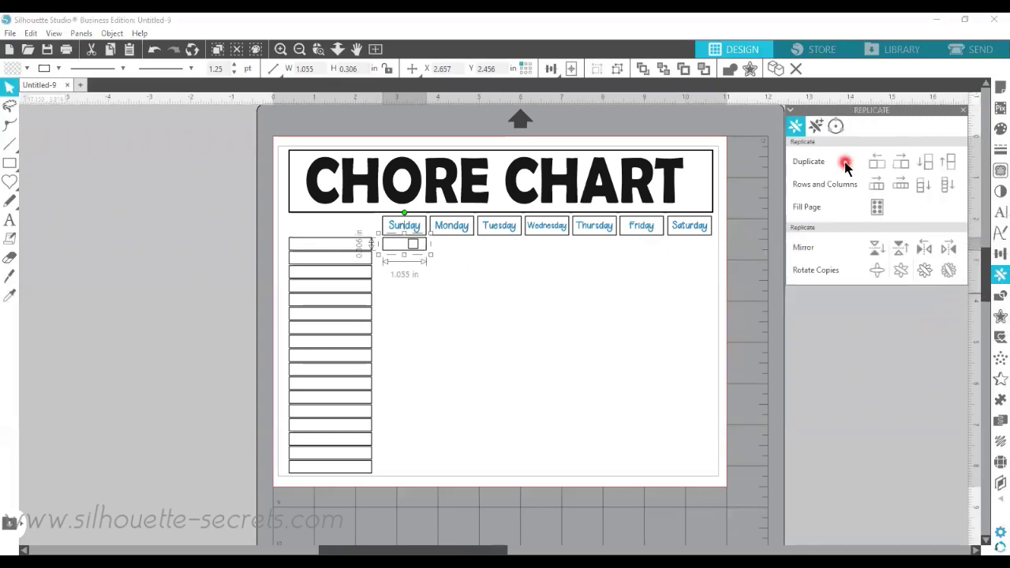
left_click(817, 128)
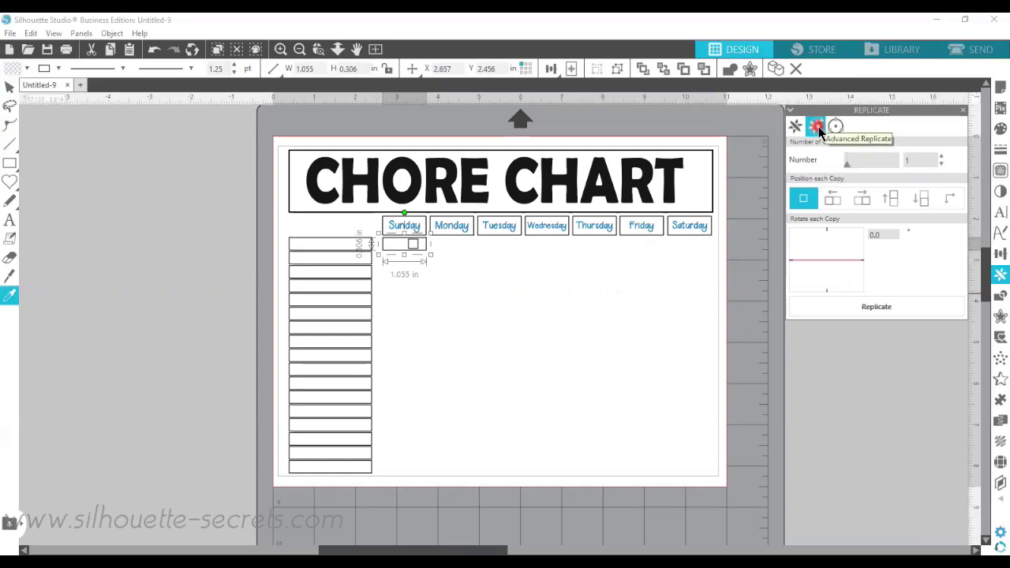
left_click(818, 126)
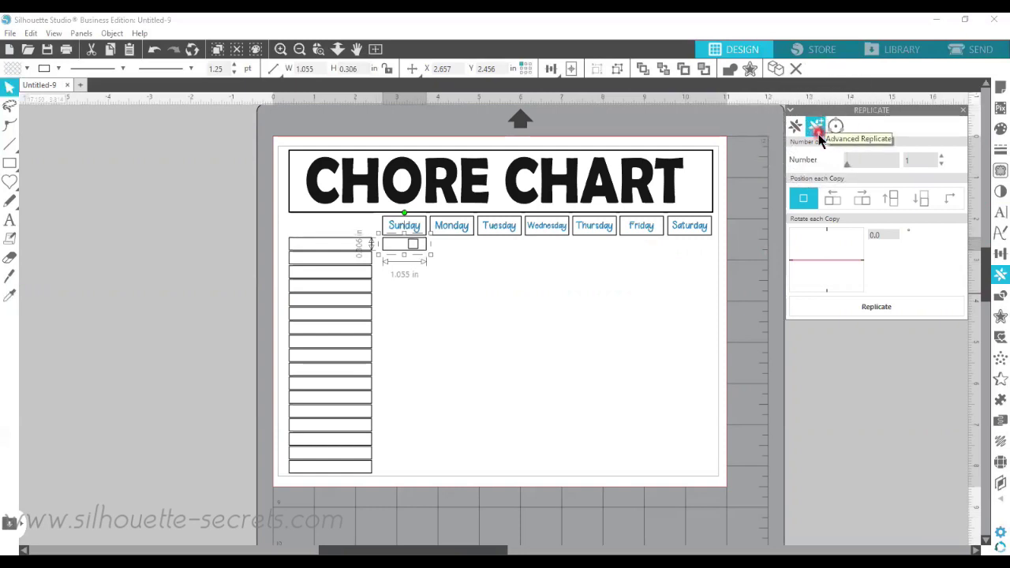
left_click_drag(924, 160, 904, 166)
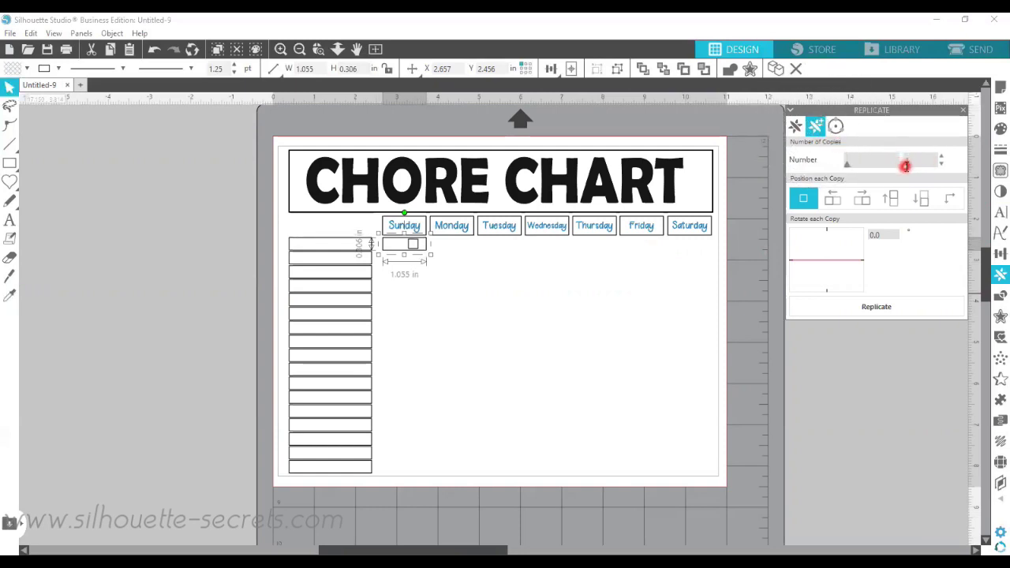
left_click(940, 157)
left_click(900, 160)
left_click(862, 200)
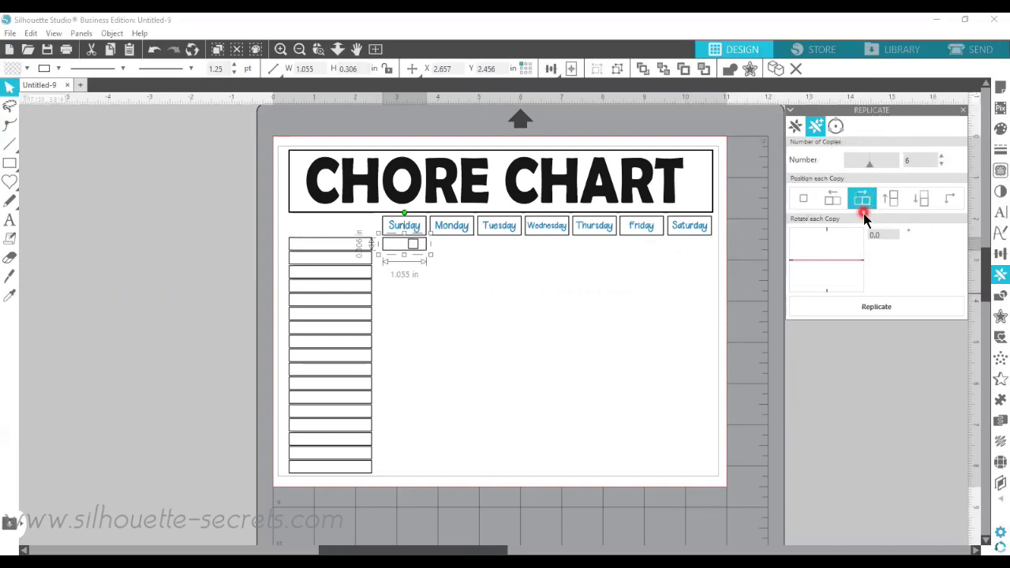
left_click(875, 309)
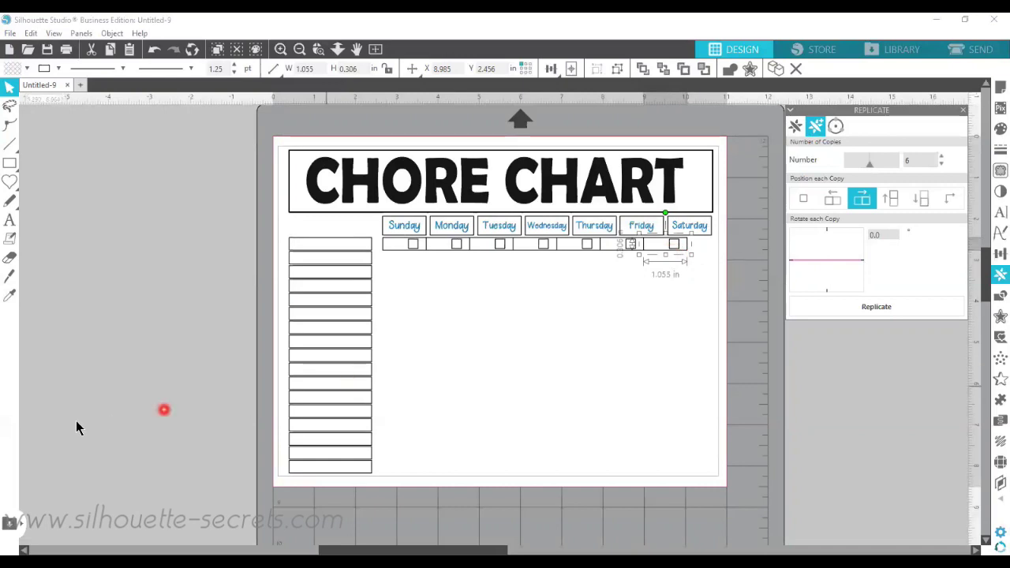
Move the last checkbox cell copy to the right until it sits directly beneath the Saturday box
key("Right")
key("Right")
key("Right")
key("Right")
key("Right")
key("Right")
key("Right")
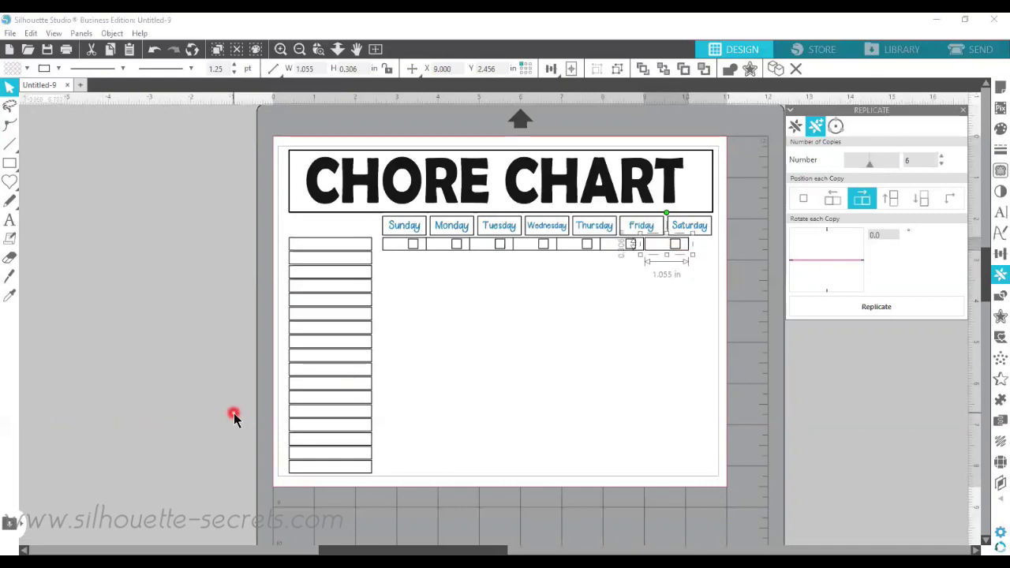
key("Right")
key("Right")
key("Right")
key("Right")
key("Right")
key("Right")
key("Right")
key("Right")
key("Right")
key("Right")
key("Right")
key("Right")
key("Right")
key("Right")
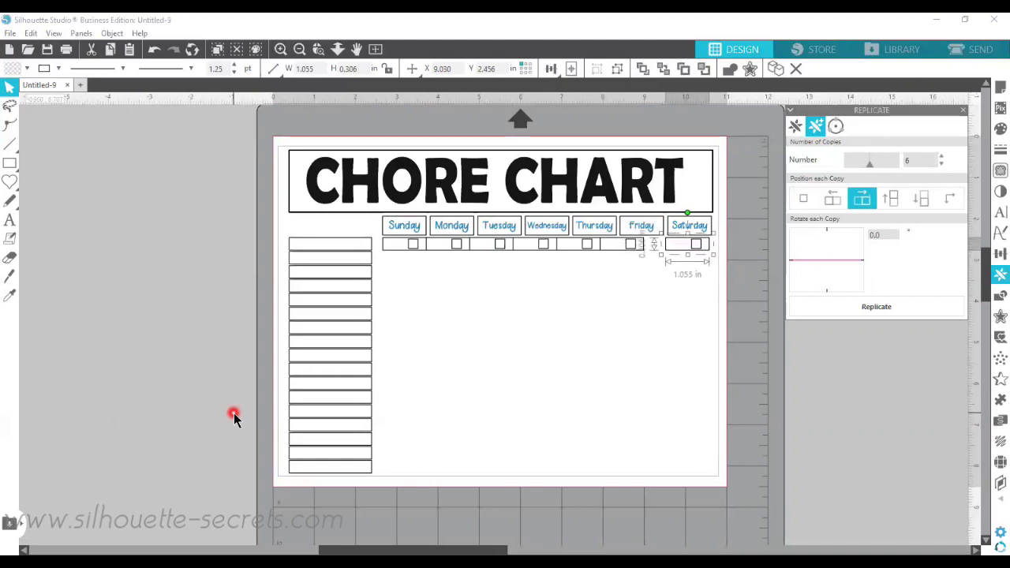
key("Left")
key("Left")
key("Left")
key("Left")
key("Left")
key("Left")
key("Left")
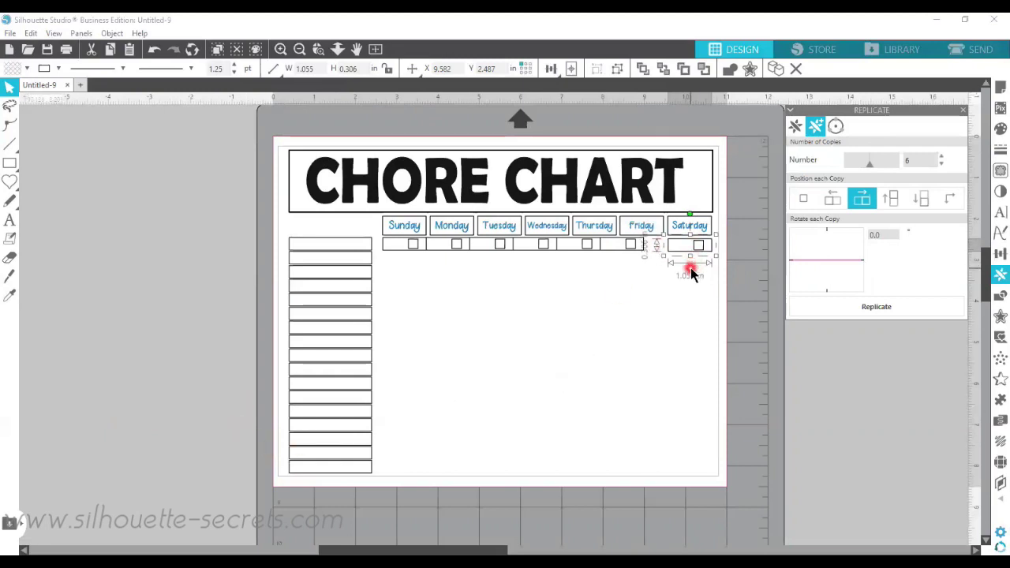
Space the seven checkbox cells evenly in the horizontal direction and align them along their middle line
left_click_drag(690, 267, 388, 245)
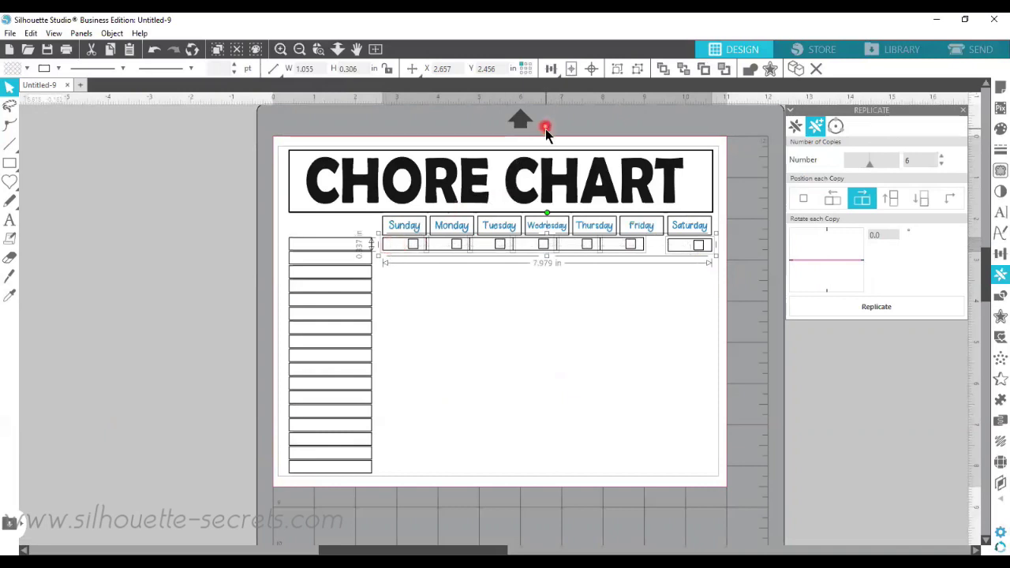
left_click(550, 69)
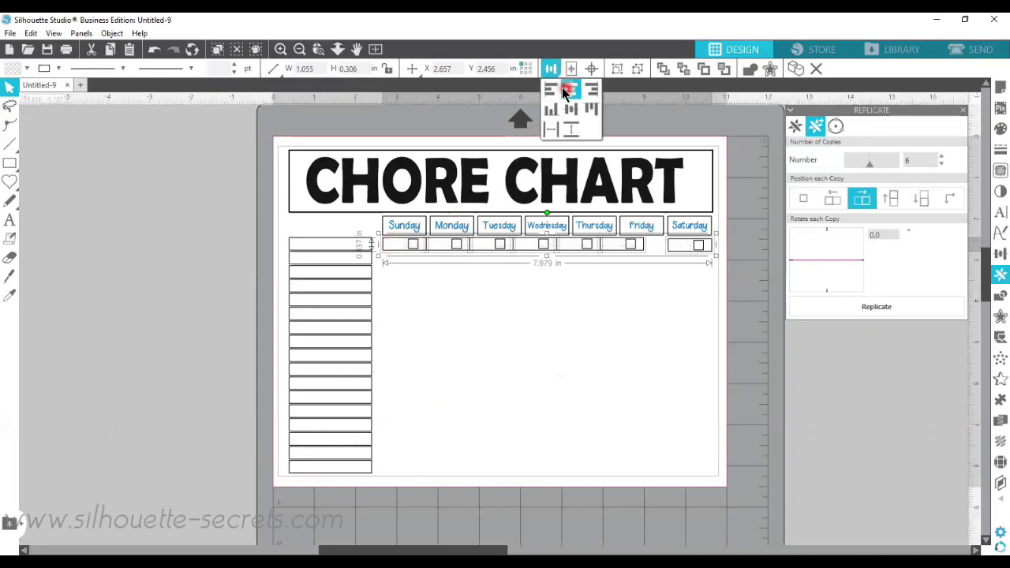
left_click(551, 129)
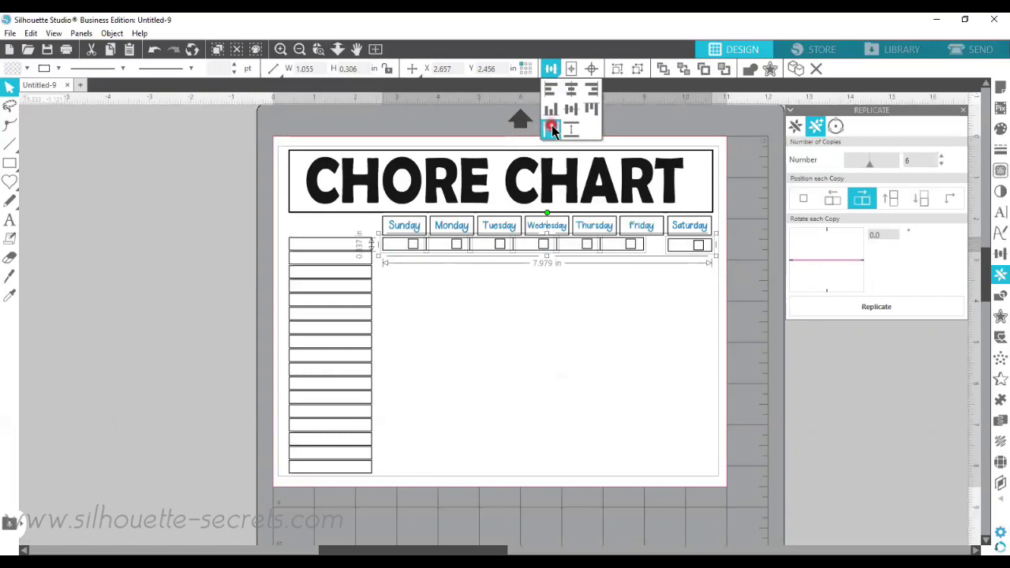
left_click(551, 128)
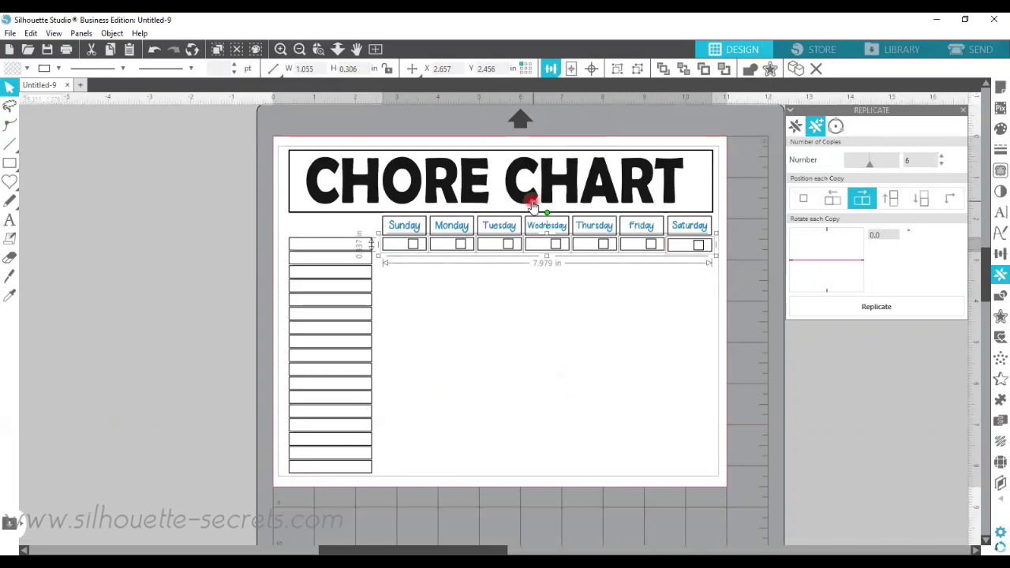
mouse_move(550, 71)
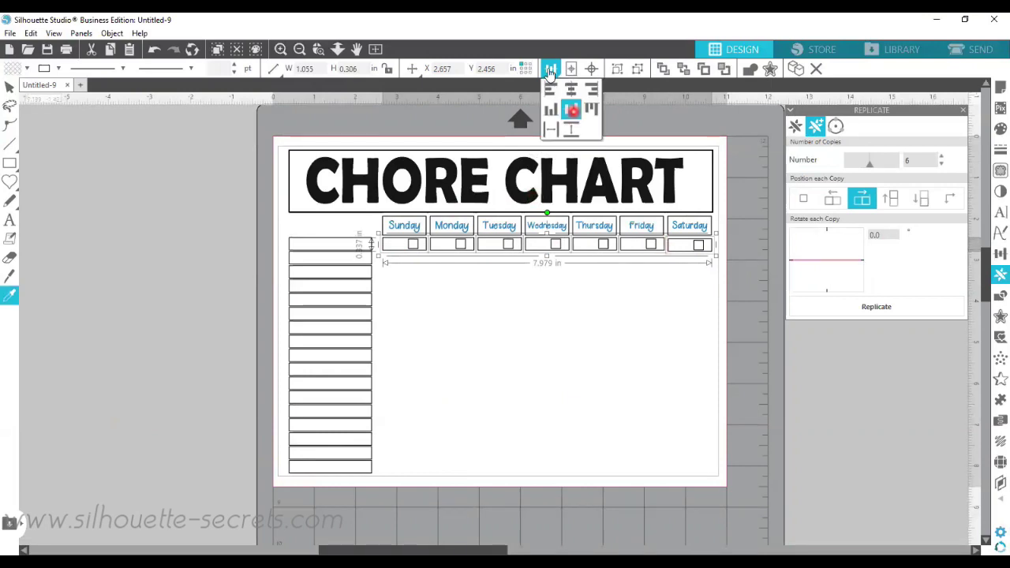
left_click(571, 110)
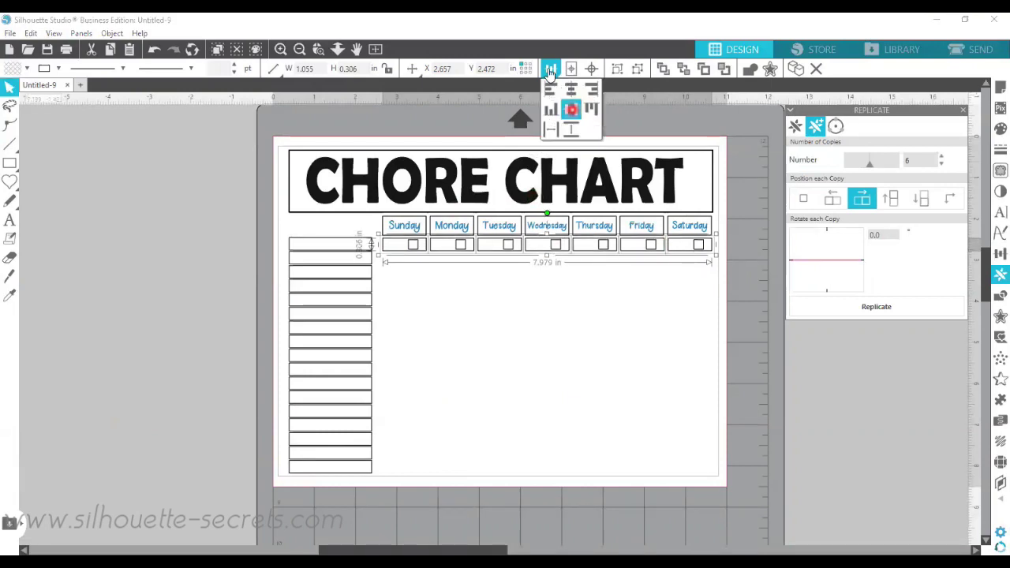
Group the seven checkbox cells into one row and replicate that row with 16 copies downward
right_click(563, 241)
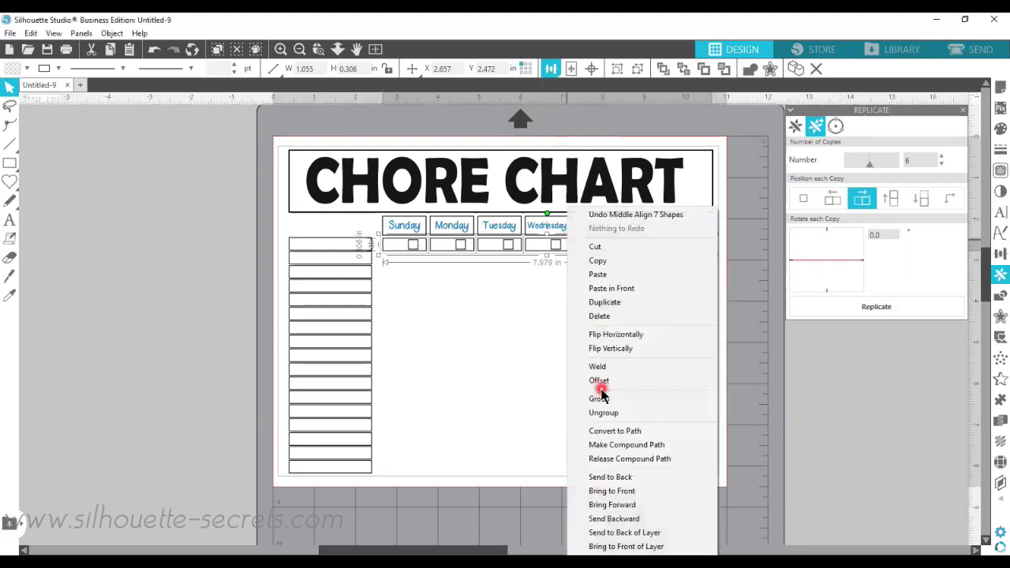
left_click(599, 397)
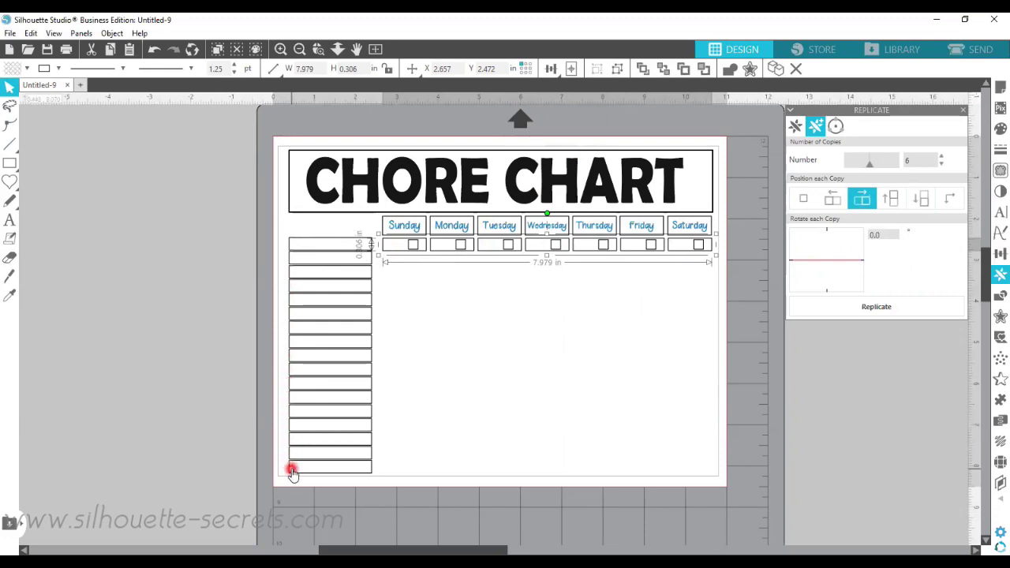
left_click(915, 163)
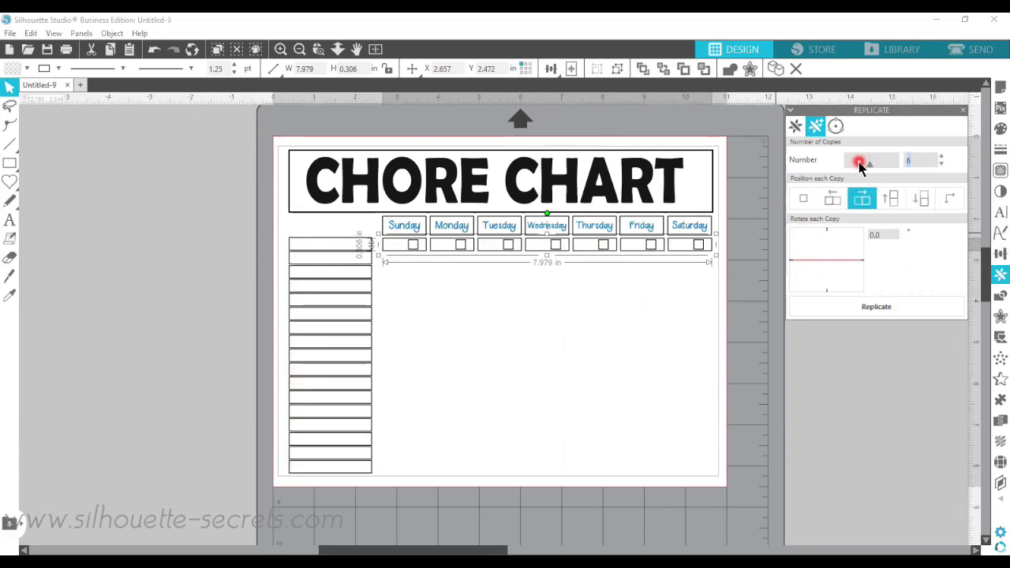
left_click(920, 199)
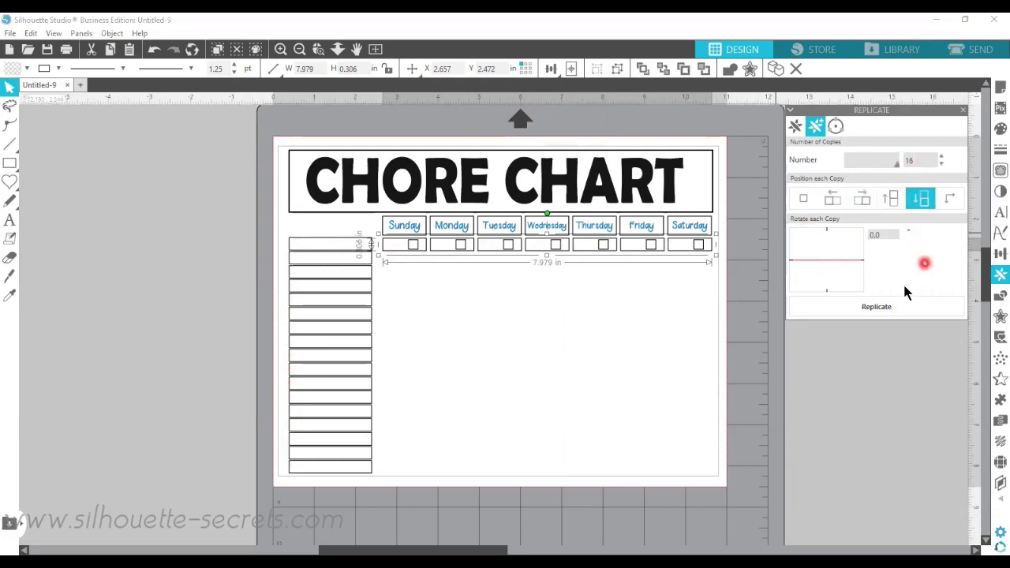
left_click(889, 307)
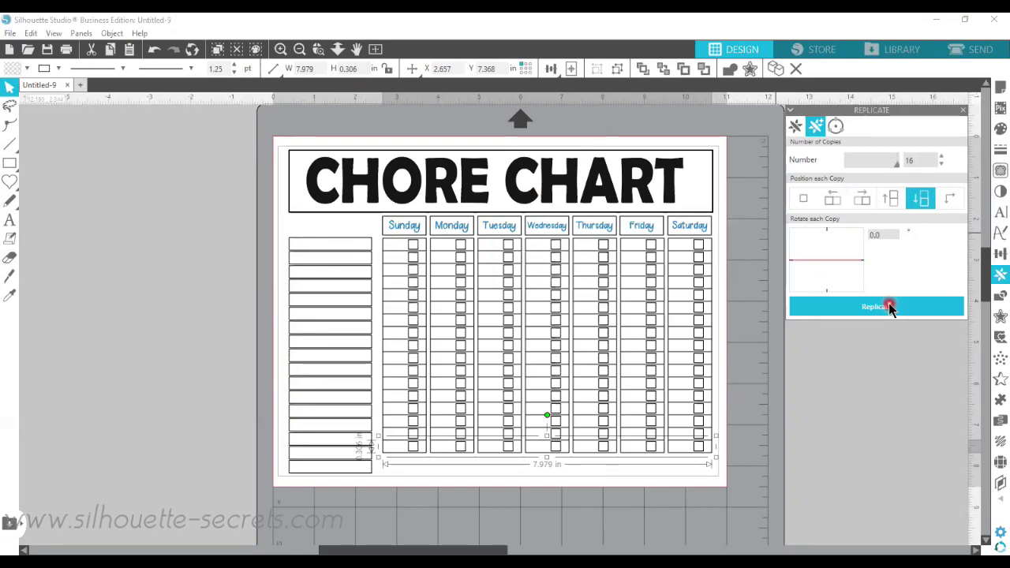
Move the last checkbox row straight down until it lines up with the lowest chore label box
key("Down")
key("Down")
key("Down")
key("Down")
key("Down")
key("Down")
key("Down")
key("Down")
key("Down")
key("Down")
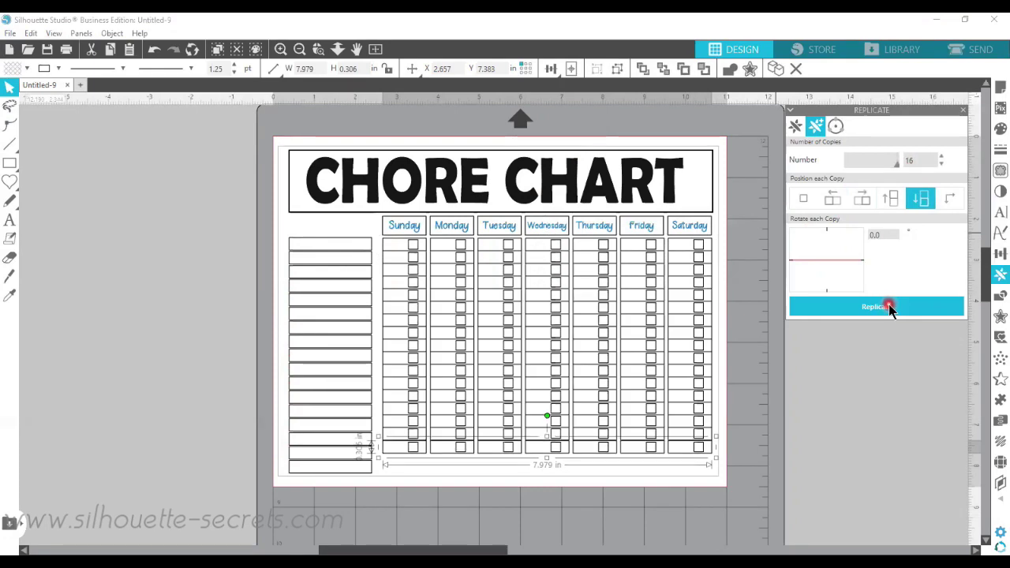
key("Down")
key("Down")
key("Down")
key("Down")
key("Down")
key("Down")
key("Down")
key("Down")
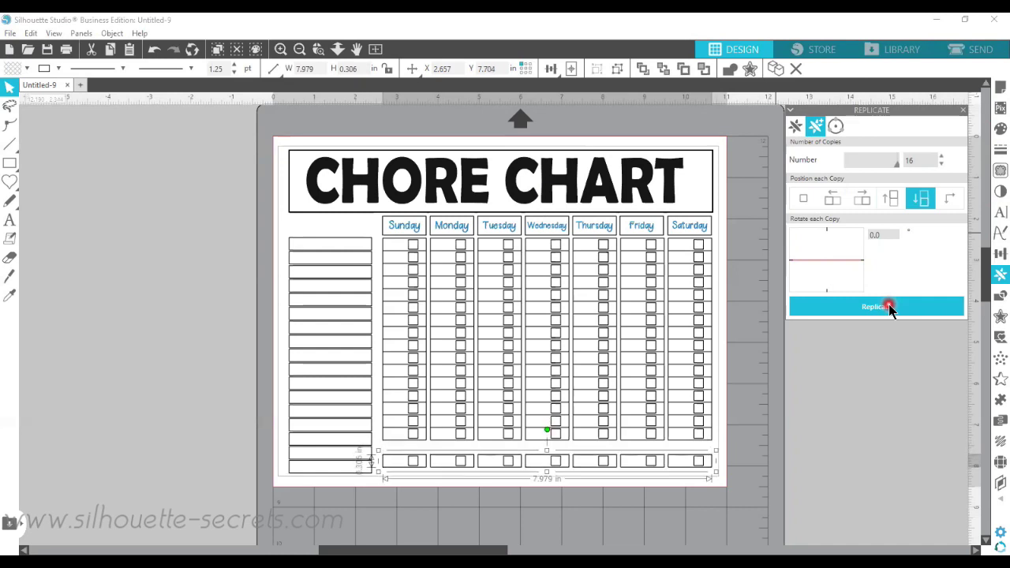
key("Down")
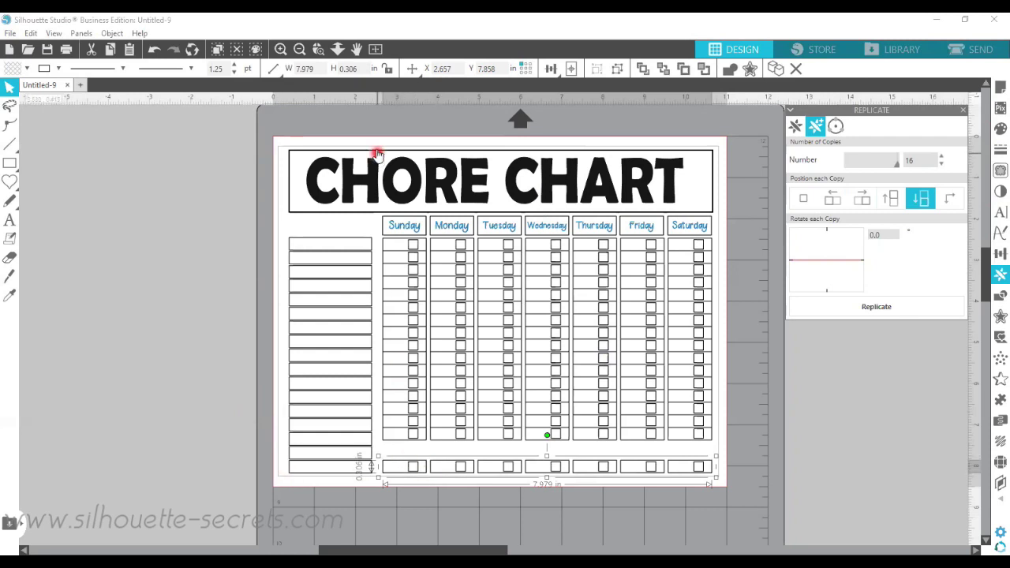
key("z")
left_click_drag(353, 452, 426, 492)
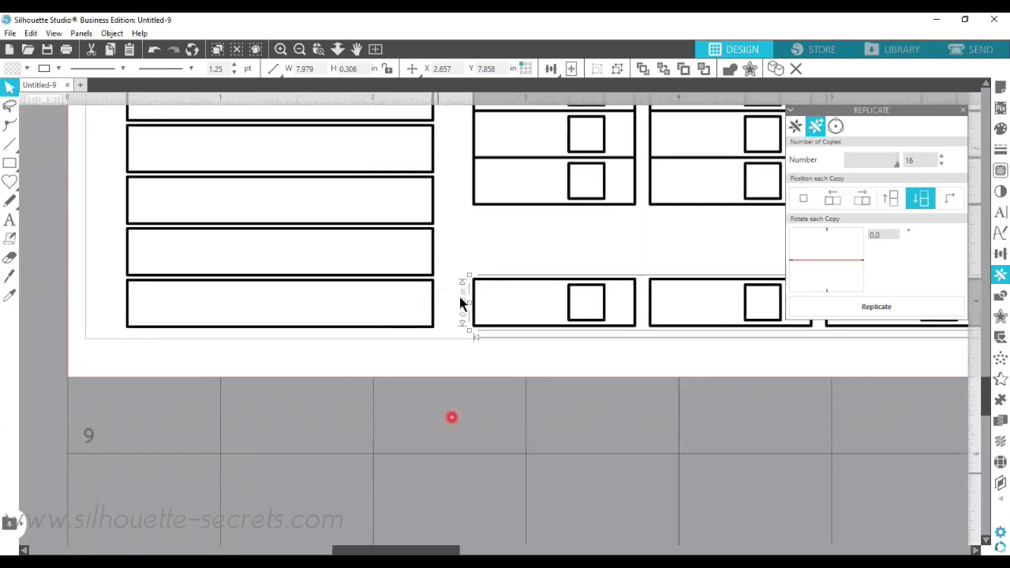
Select all the checkbox rows and space them evenly in the vertical direction to match the chore label boxes
left_click(377, 49)
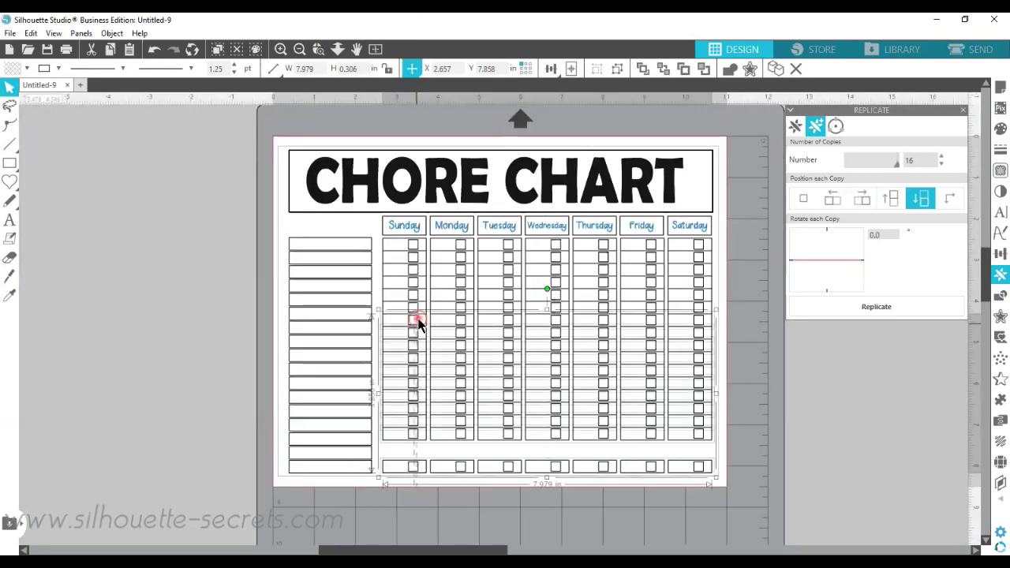
left_click(551, 68)
left_click(571, 131)
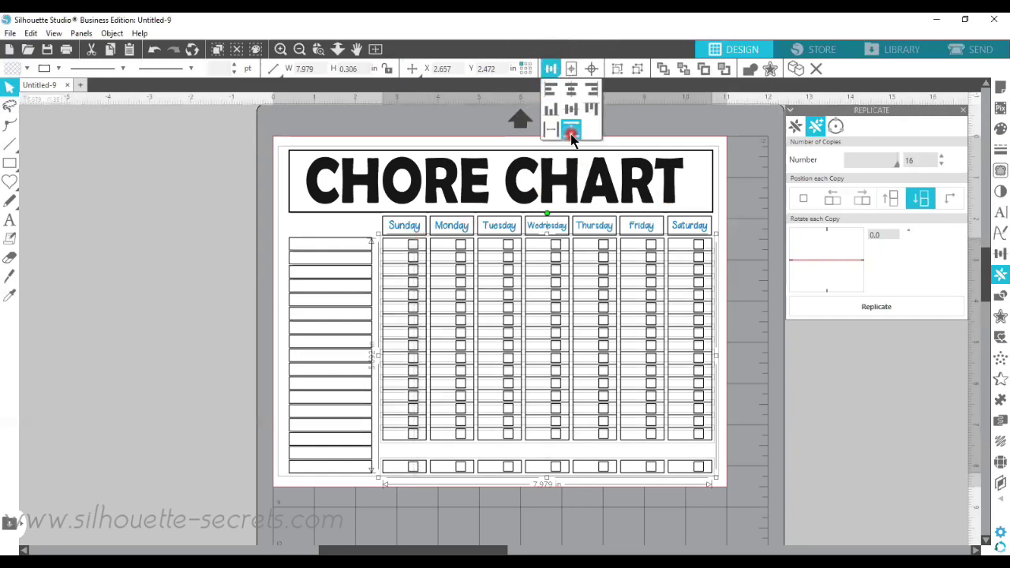
left_click(728, 301)
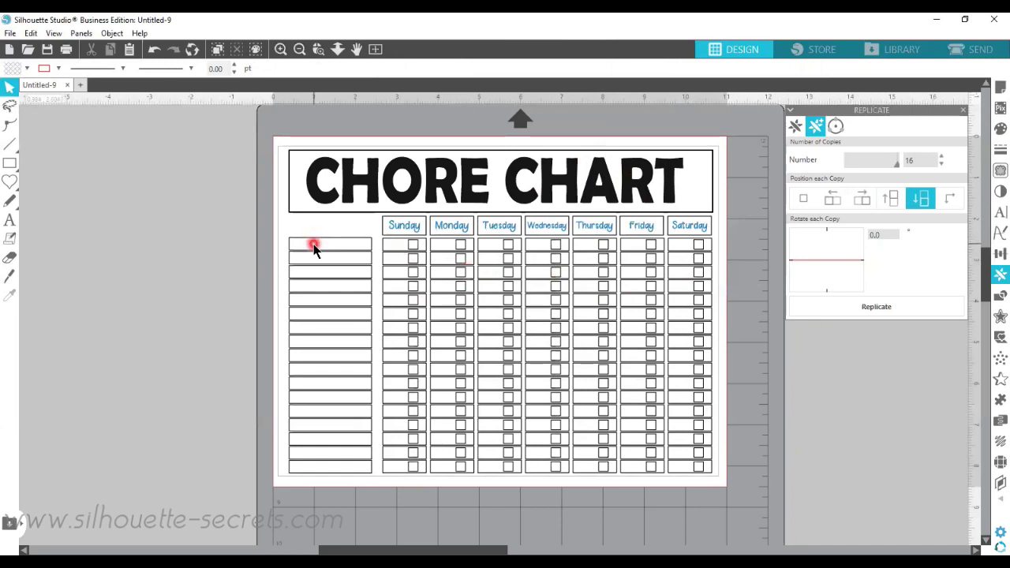
Add the text "Litterboxes" and move it off the page into the empty workspace beside the chart
left_click(9, 223)
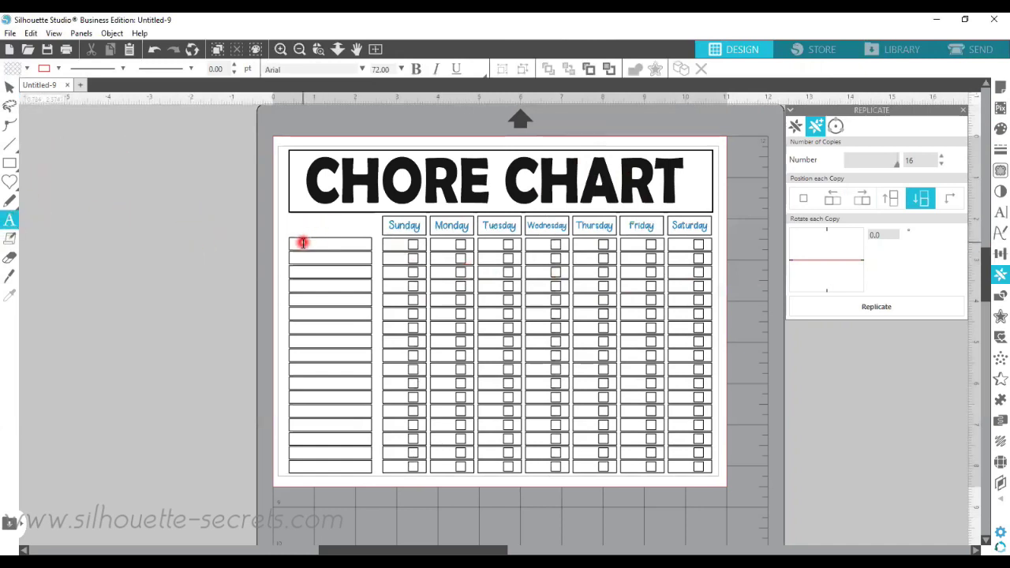
left_click(396, 245)
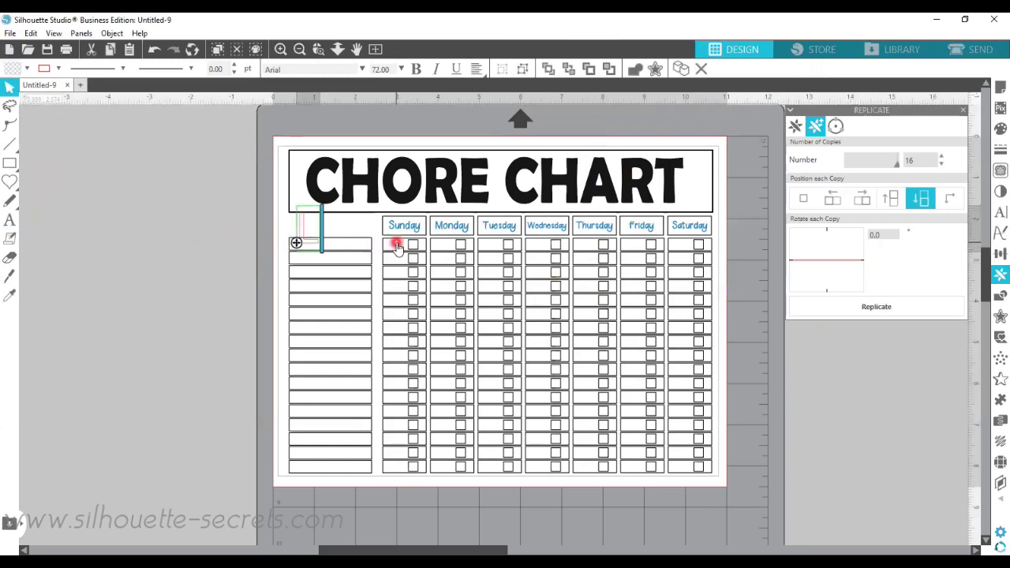
type("itterbox")
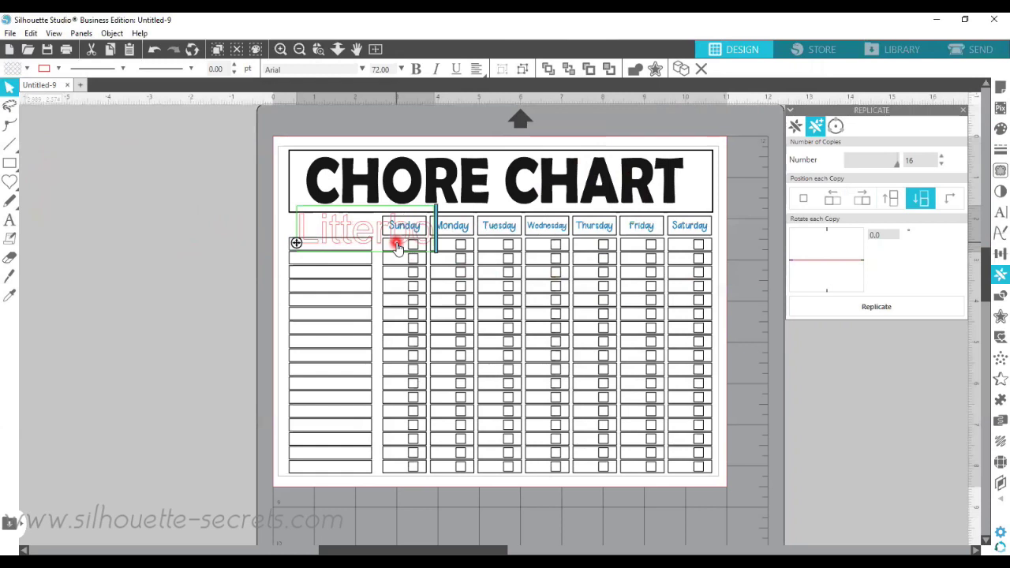
type("es")
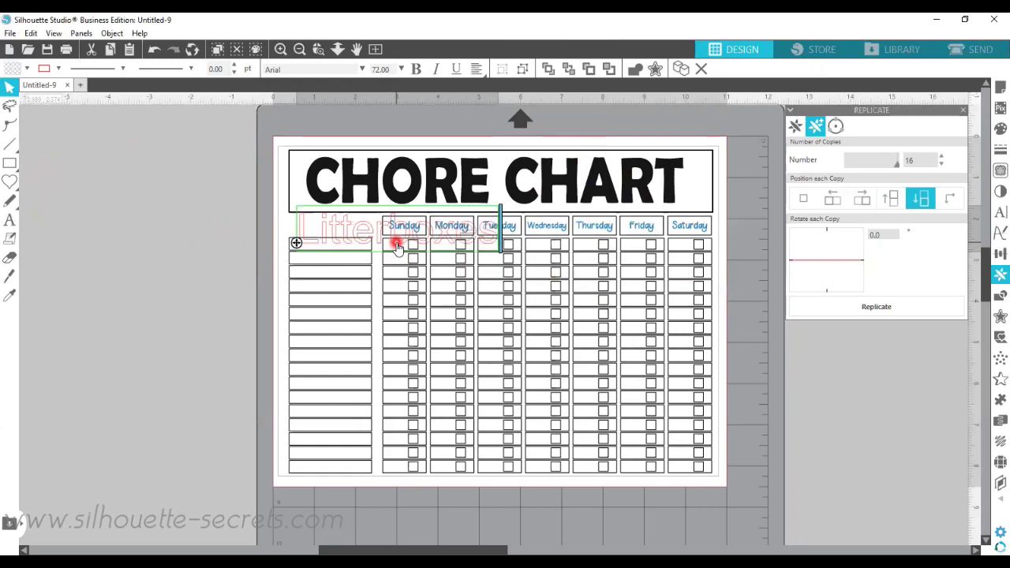
left_click(357, 232)
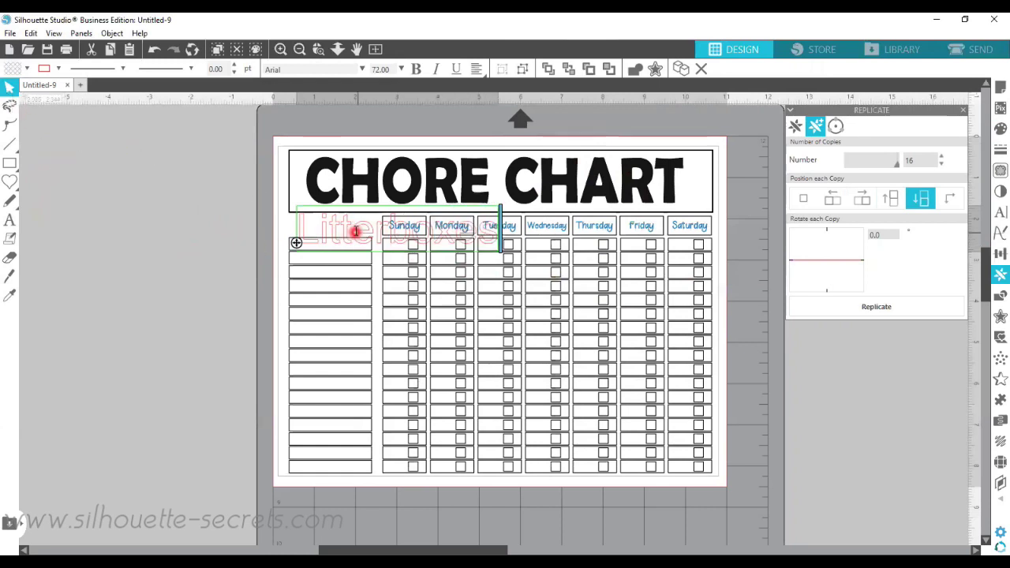
left_click(250, 224)
left_click_drag(306, 229, 63, 263)
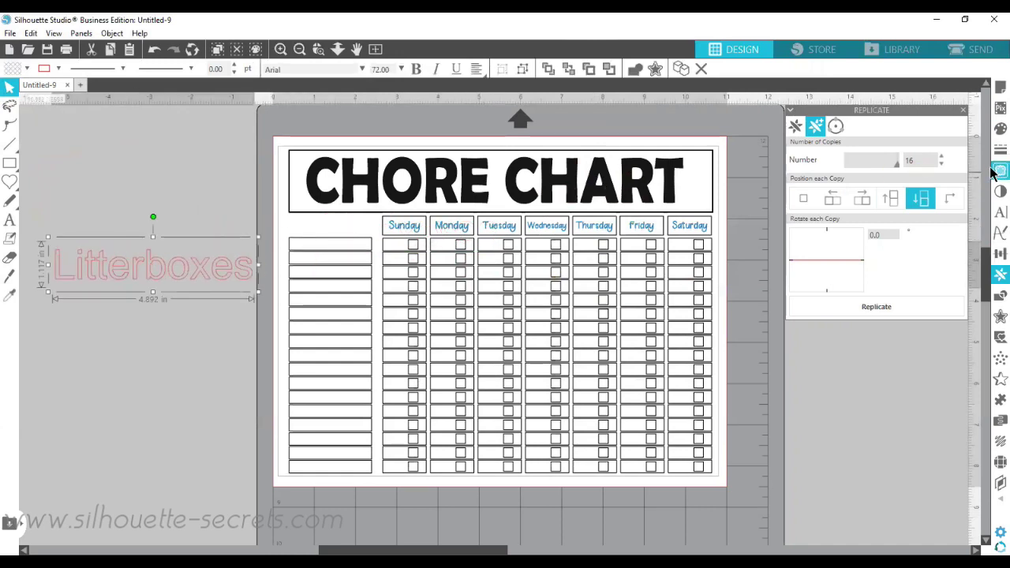
Fill the Litterboxes text with black and set its line color to transparent
left_click(999, 128)
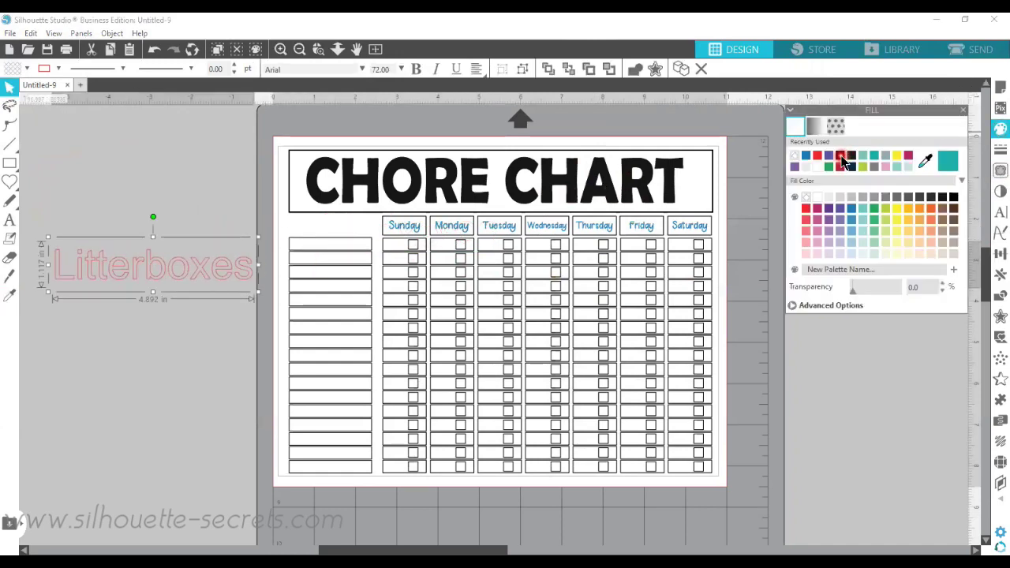
left_click(841, 156)
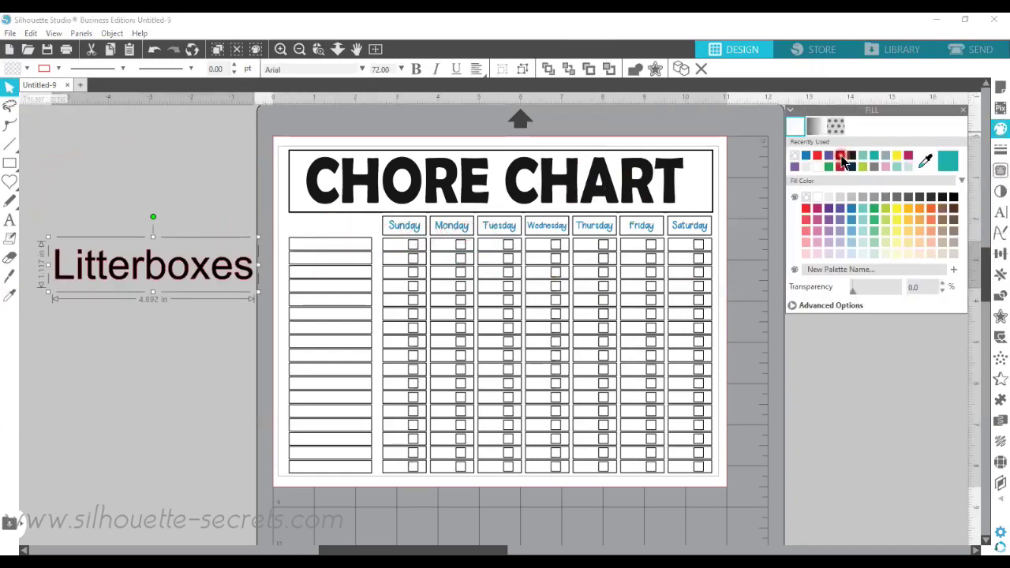
left_click(993, 156)
left_click(852, 157)
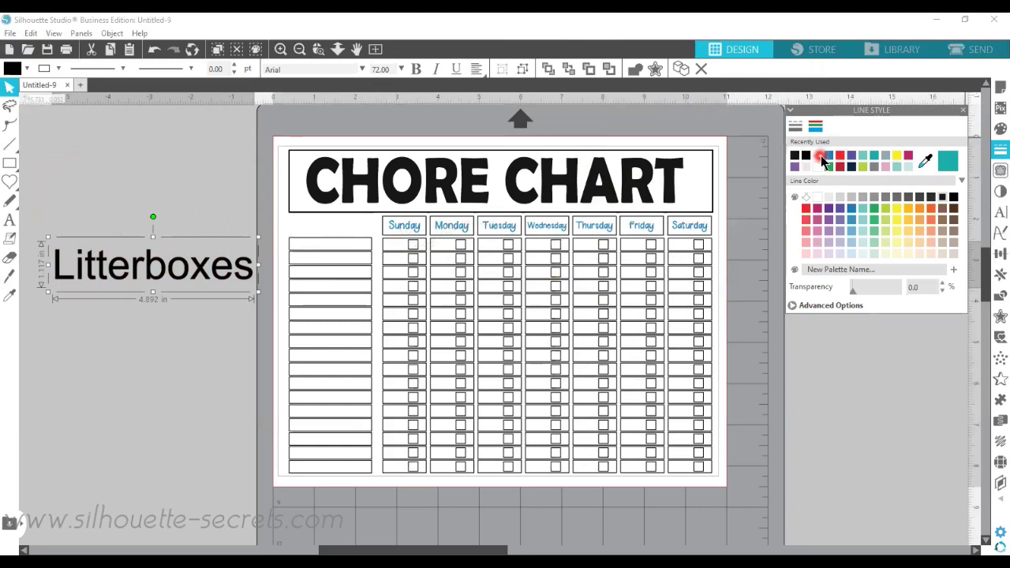
left_click(808, 233)
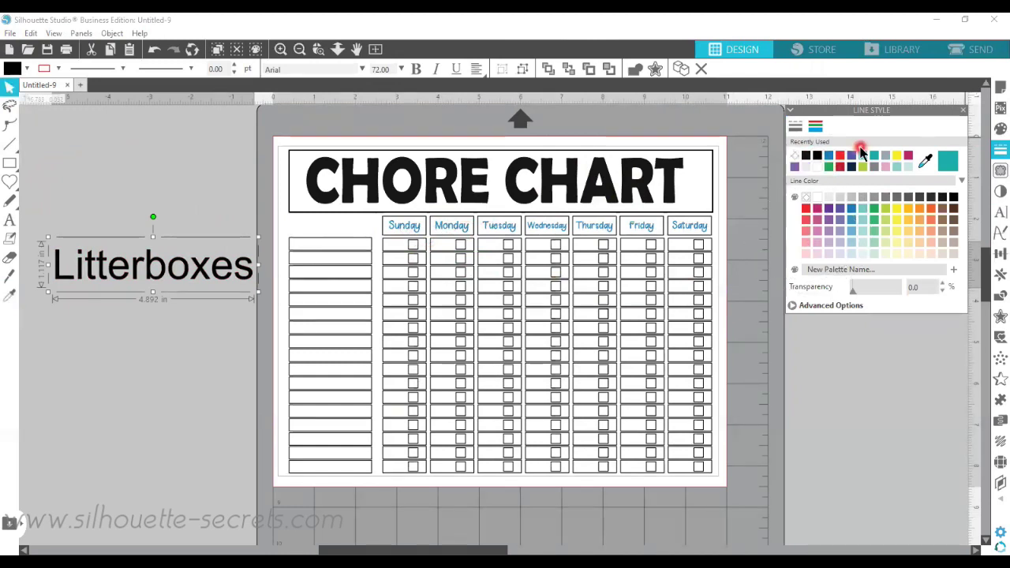
Try the Bell MT, Benjamin Title and Bentley fonts on the Litterboxes text
left_click(993, 213)
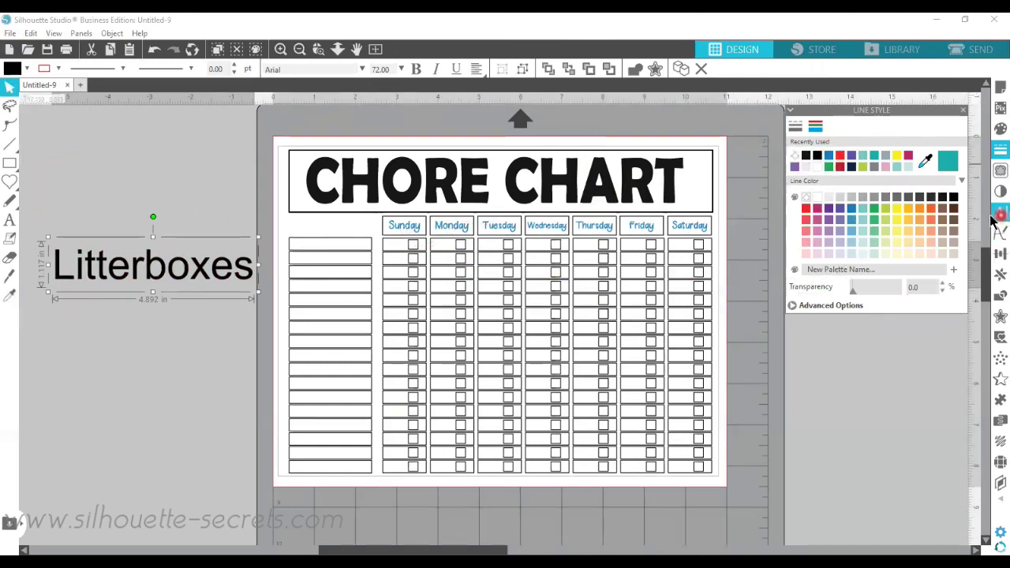
left_click(905, 276)
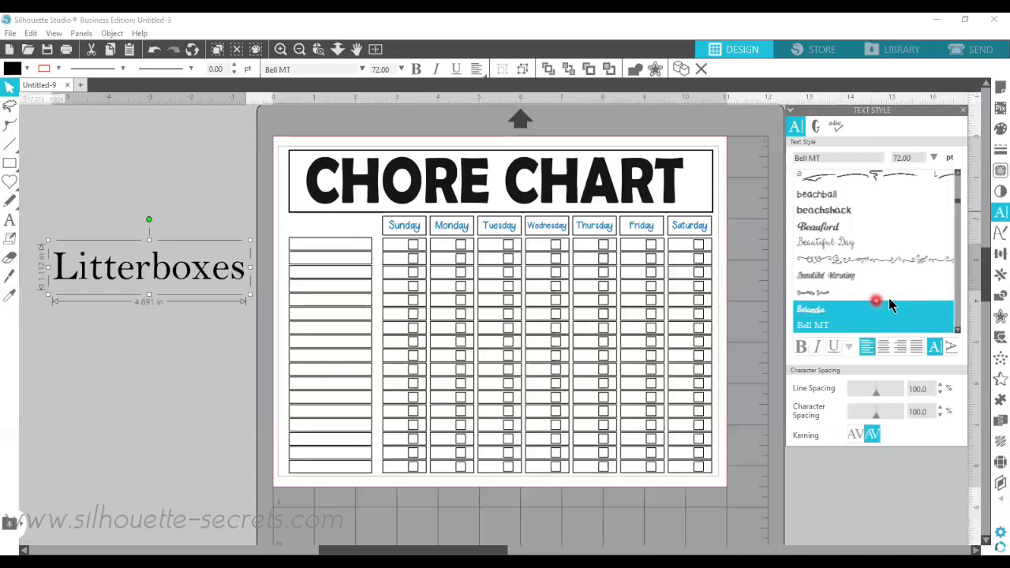
left_click(957, 330)
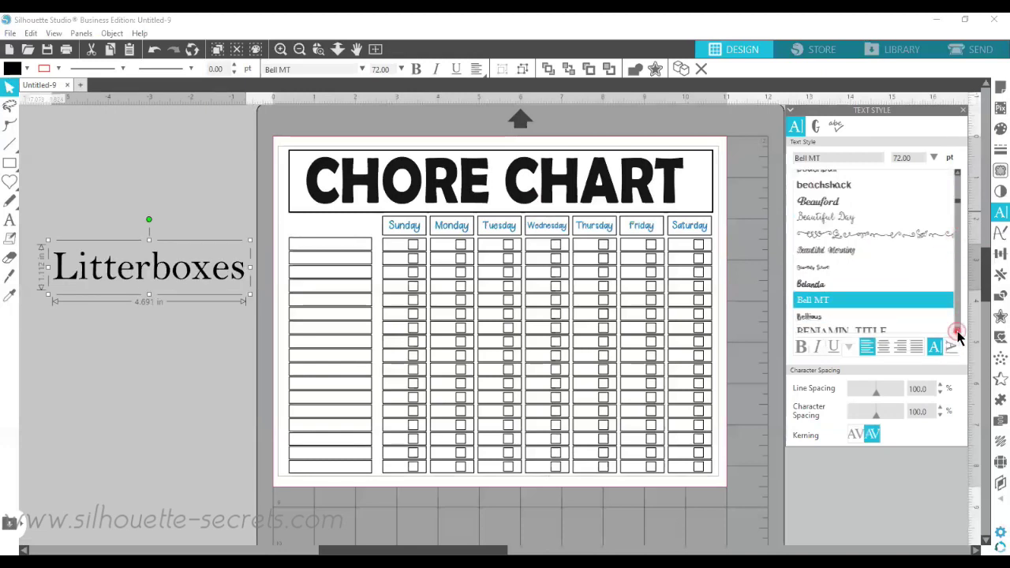
left_click(957, 331)
left_click(848, 315)
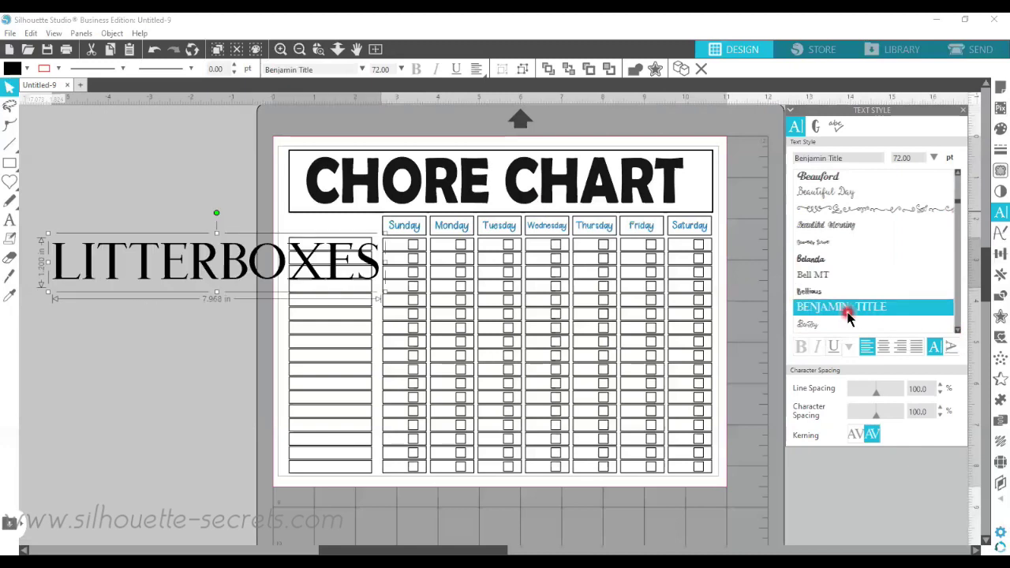
left_click(818, 326)
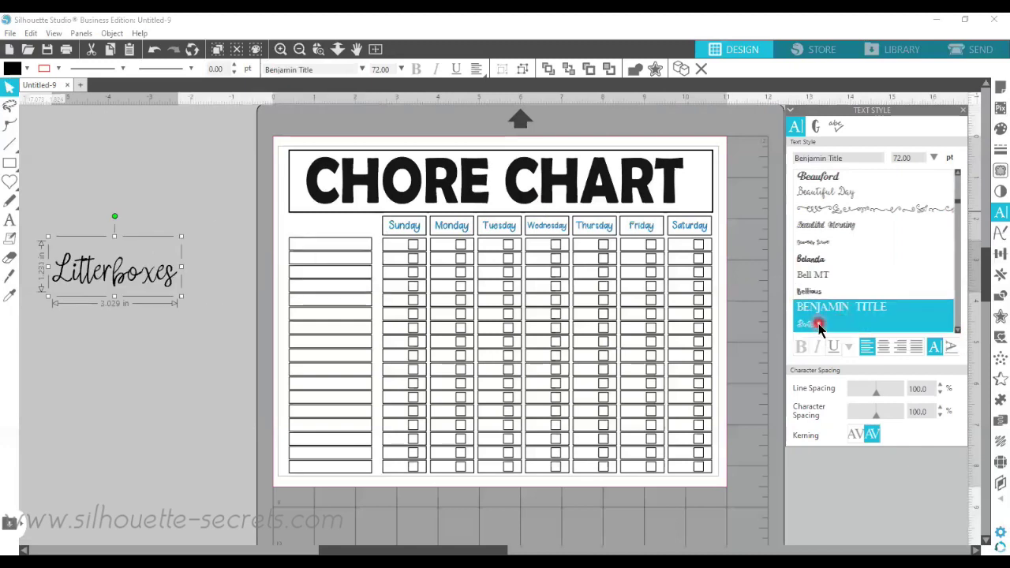
left_click(959, 331)
left_click_drag(959, 333, 959, 332)
left_click(957, 203)
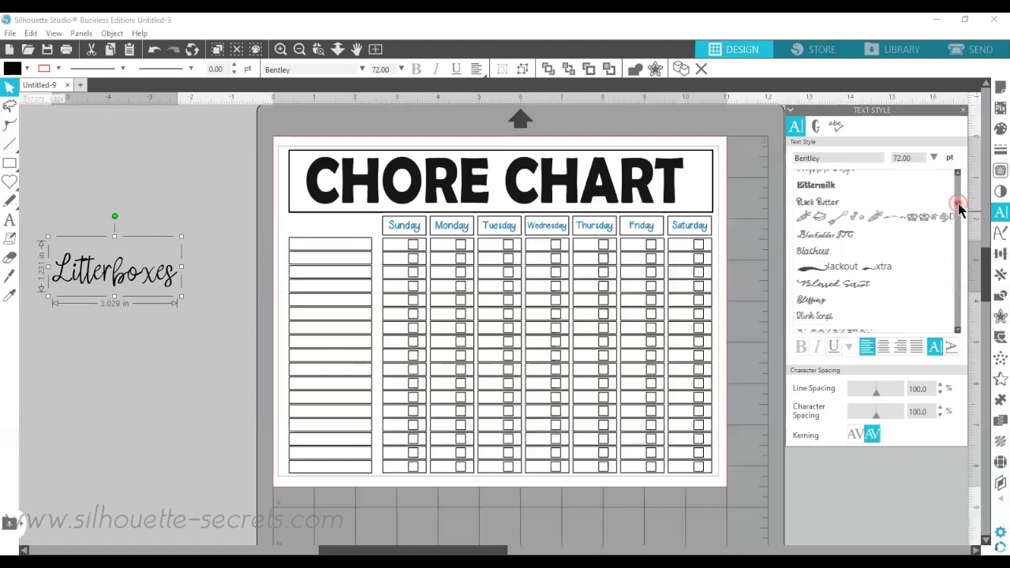
Compare the Bell MT, LW Vintage Type and MAGGIE MAE fonts on the Litterboxes text
left_click_drag(959, 203, 958, 173)
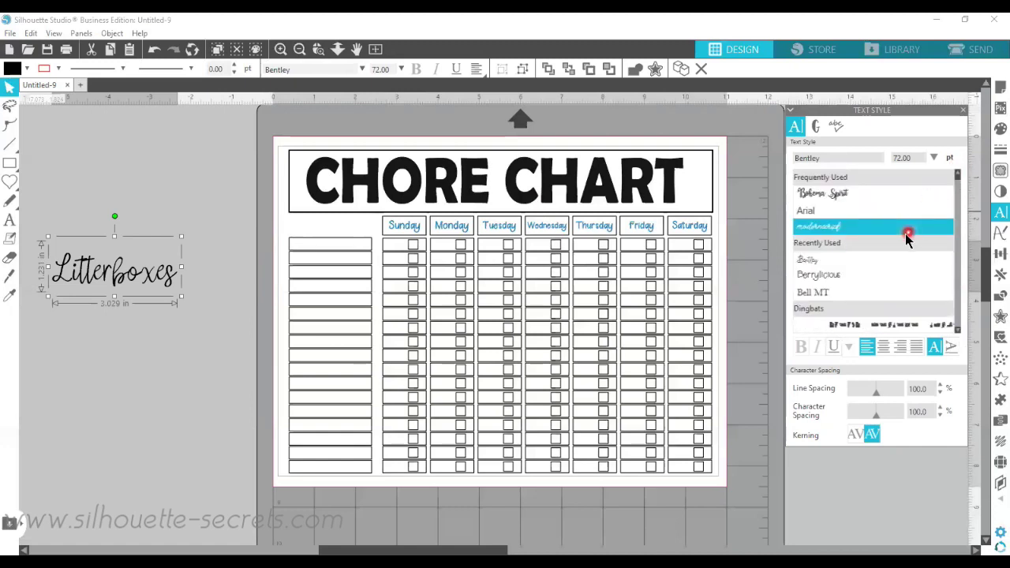
left_click(808, 260)
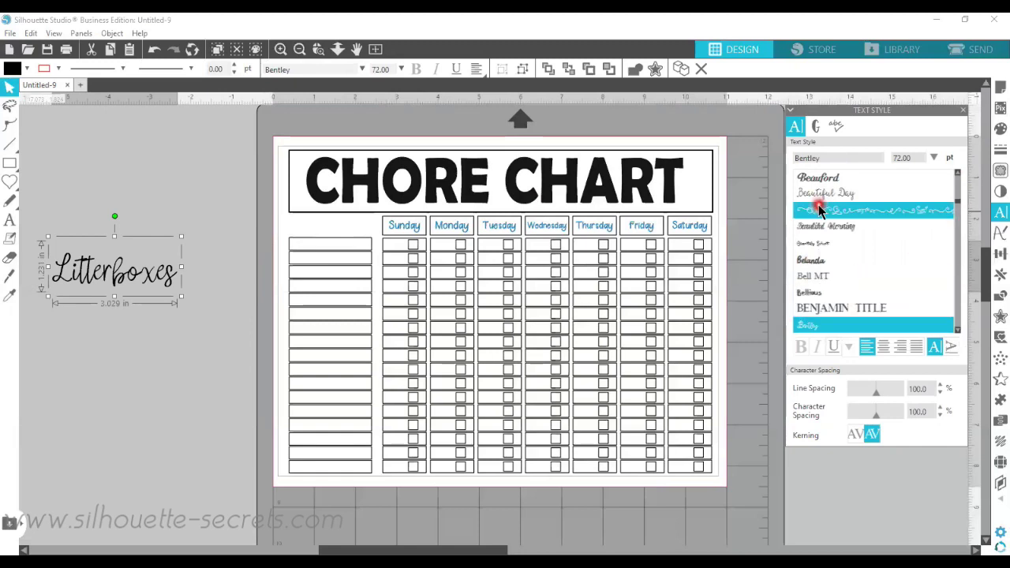
left_click_drag(958, 204, 955, 162)
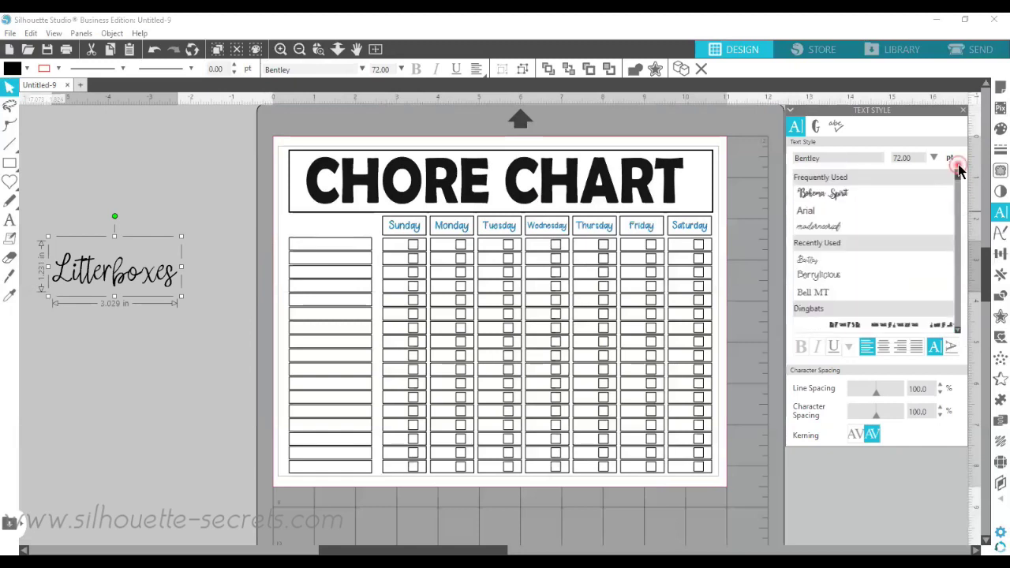
left_click(812, 292)
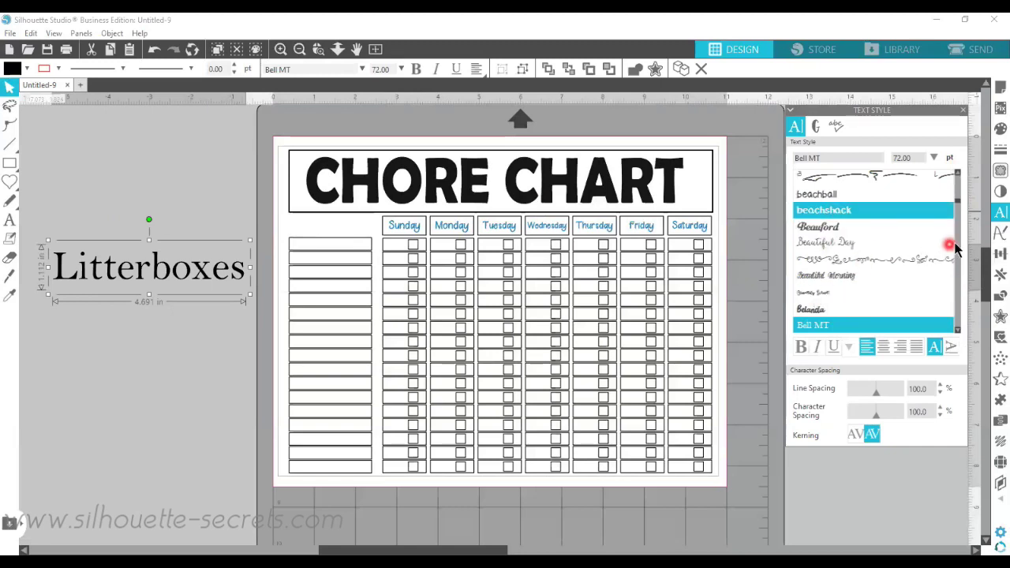
left_click_drag(957, 207, 962, 271)
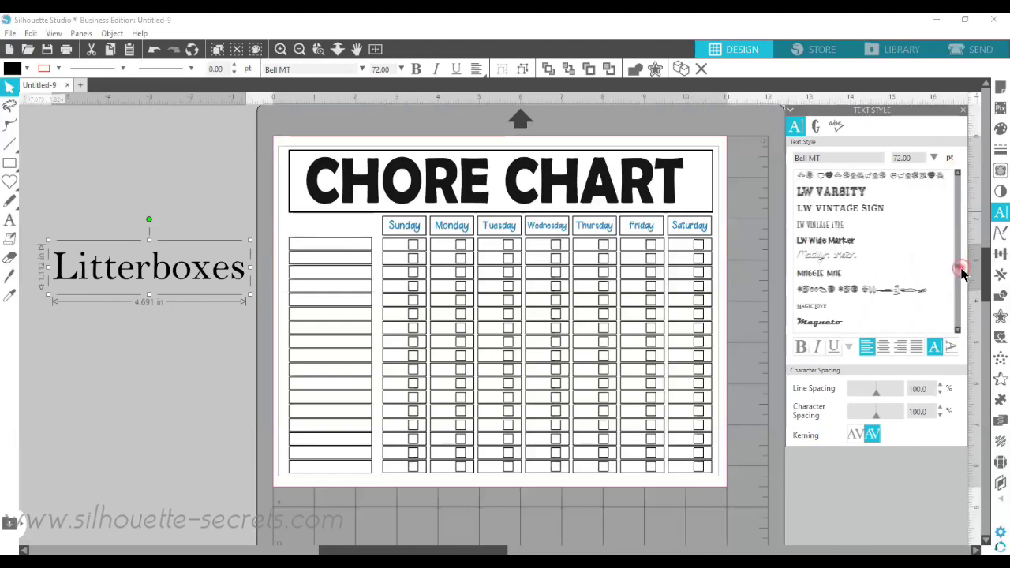
left_click(823, 276)
left_click(821, 226)
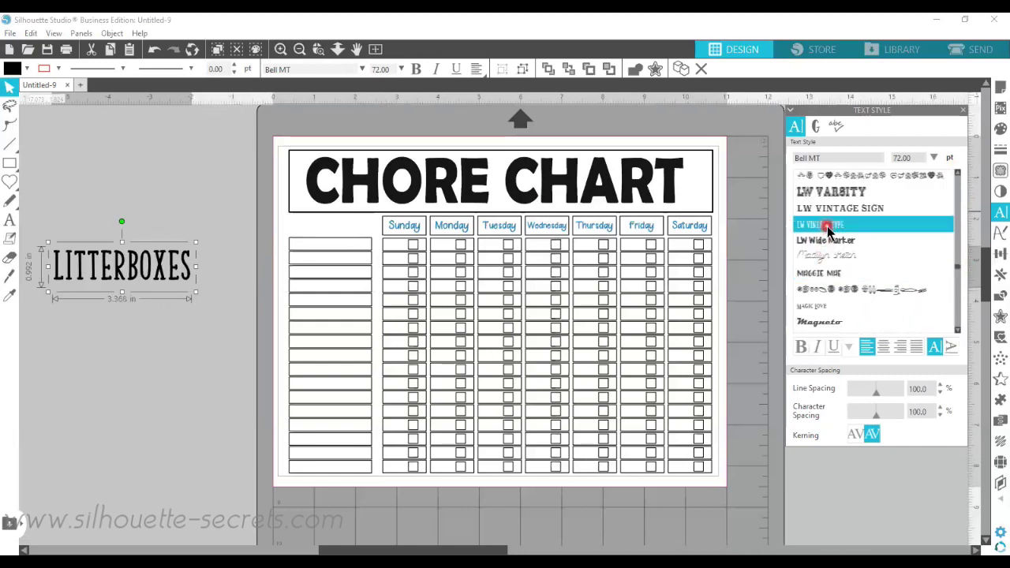
left_click(834, 276)
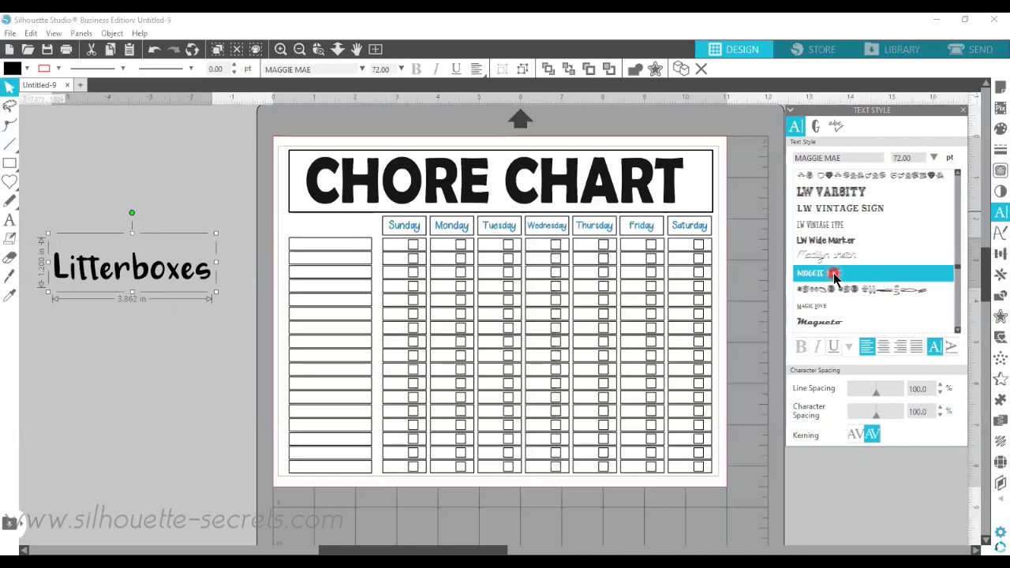
Browse further through the fonts and set the Litterboxes text to pencilpointboldfont
left_click_drag(956, 266, 959, 272)
left_click(821, 256)
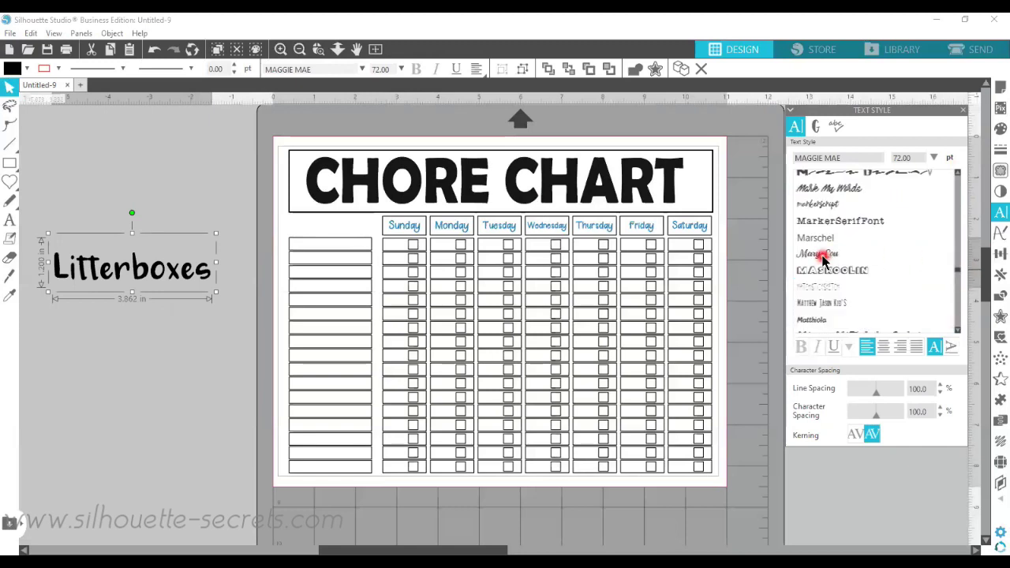
scroll(825, 261, "down", 2)
left_click(833, 262)
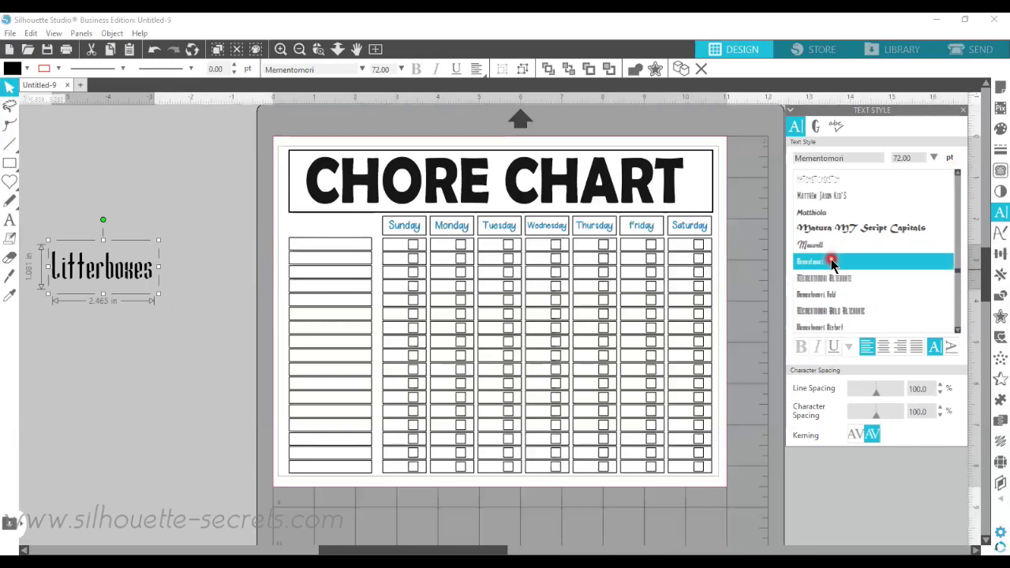
left_click_drag(957, 271, 965, 293)
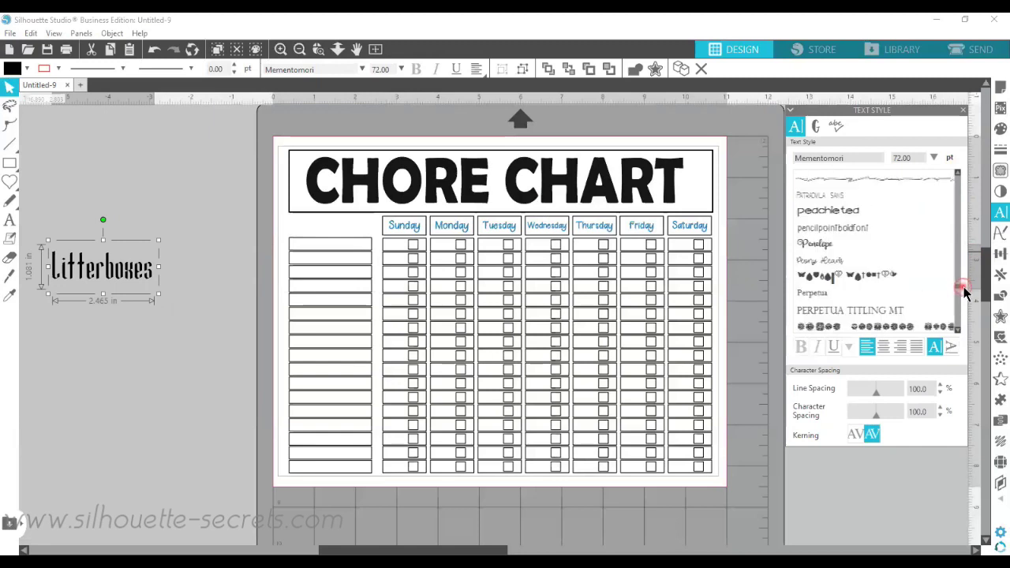
left_click(855, 227)
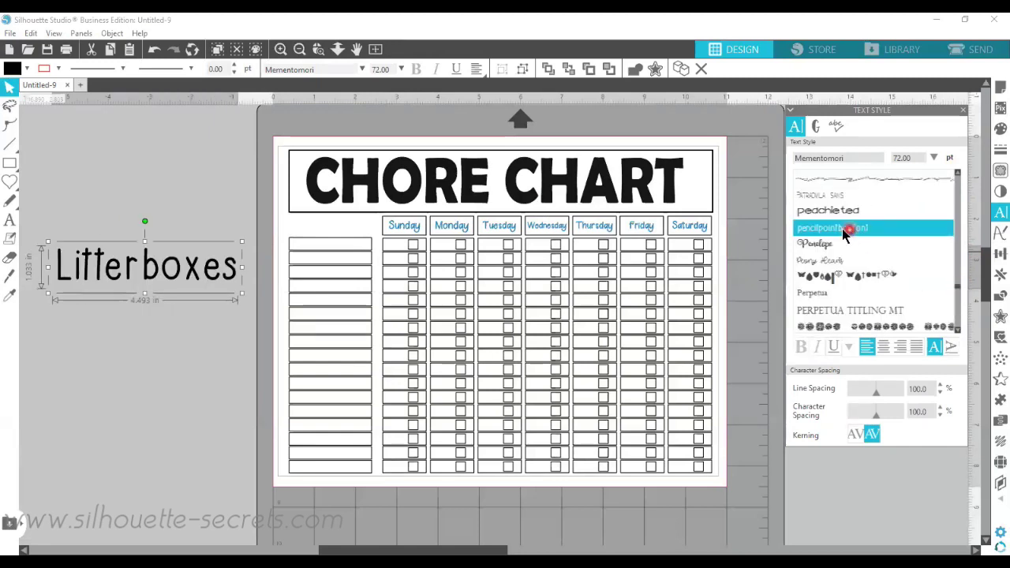
Shrink the Litterboxes text to about 21.41 pt and position it inside the first chore label box
left_click_drag(242, 248, 343, 243)
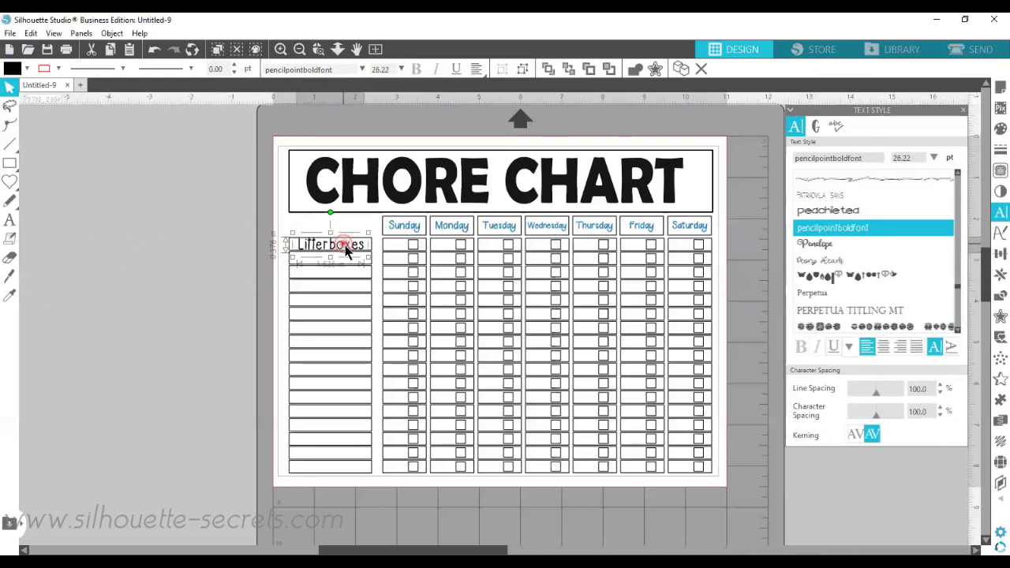
left_click(318, 49)
left_click_drag(347, 265, 418, 294)
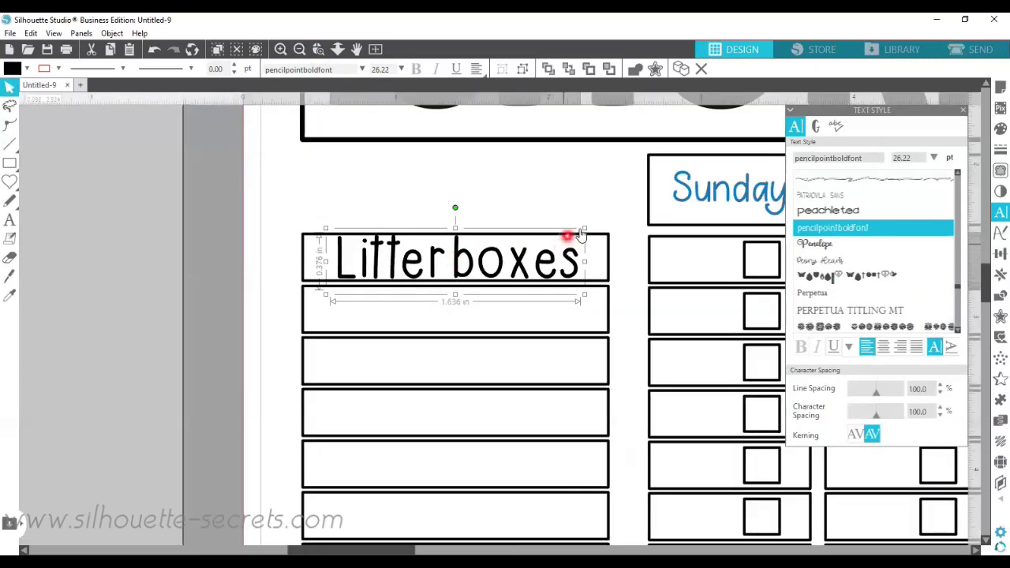
left_click_drag(585, 228, 498, 261)
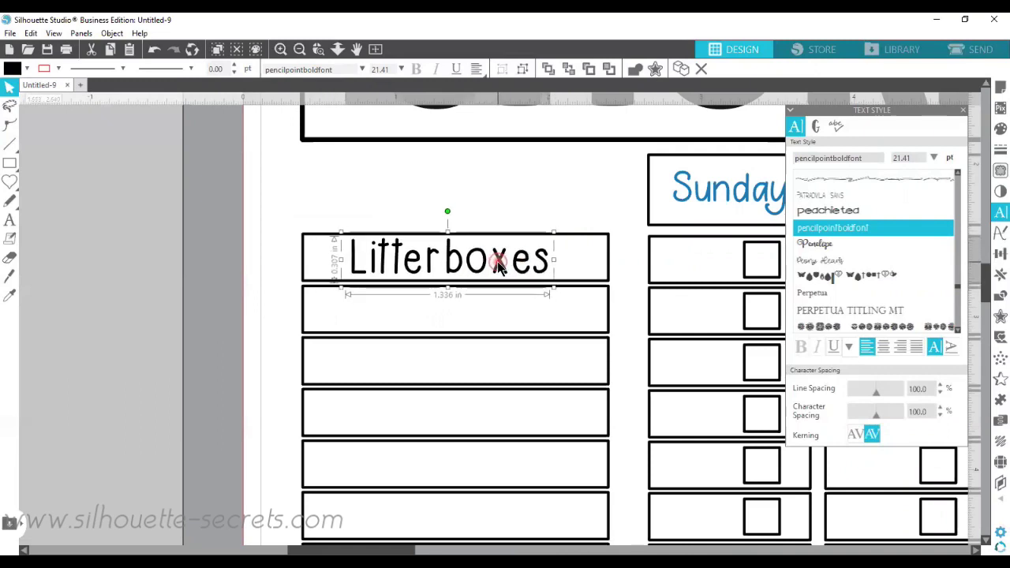
left_click(273, 234)
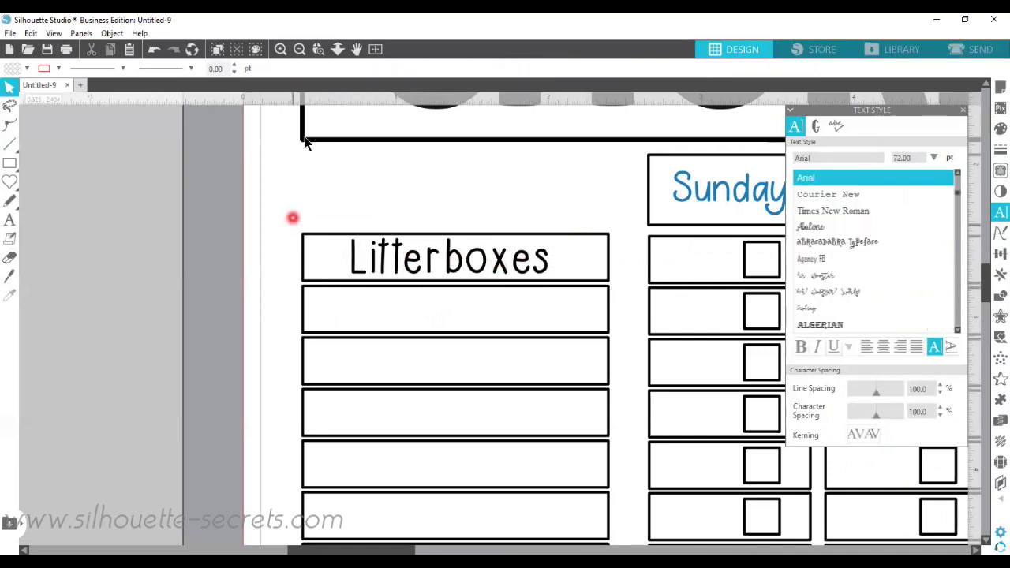
left_click(377, 51)
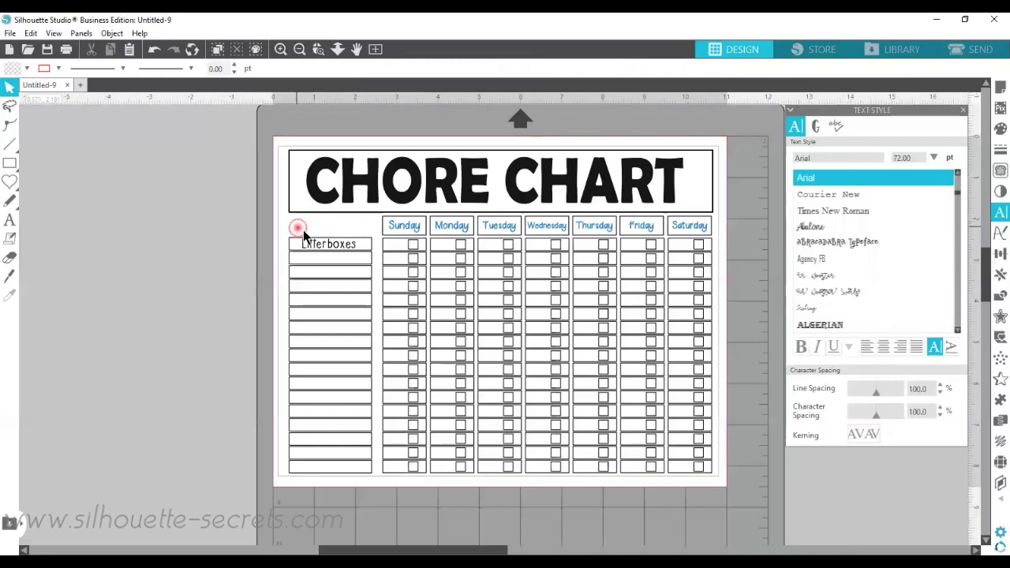
Duplicate the Litterboxes text and place the copy inside the second chore label box
left_click(331, 246)
left_click(541, 70)
left_click(293, 252)
left_click(328, 245)
left_click(323, 244)
left_click_drag(323, 244, 325, 262)
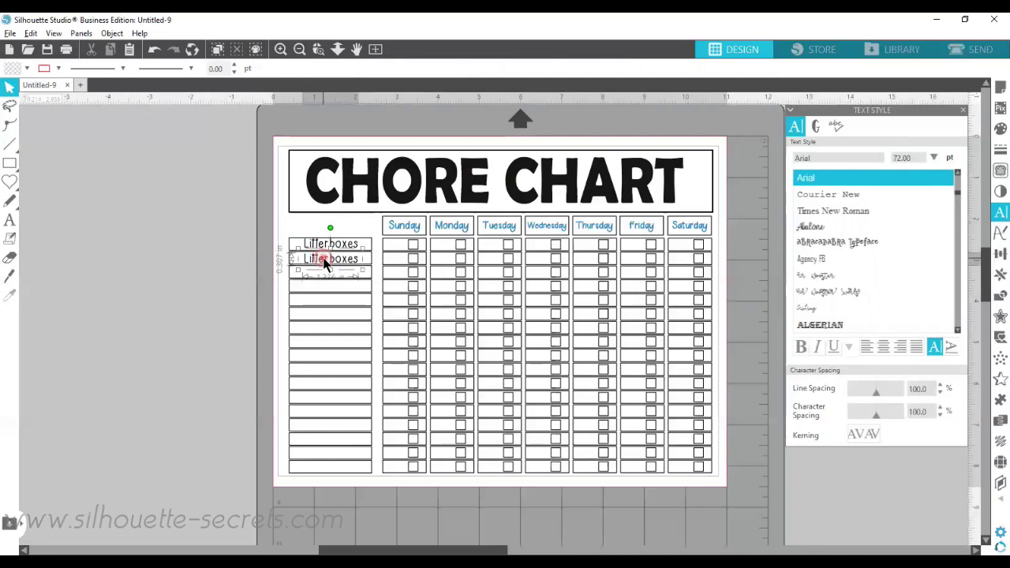
Replace the text of the copy in the second chore label box with "Dishwasher"
double_click(323, 260)
left_click_drag(330, 259, 368, 261)
key("BackSpace")
key("BackSpace")
key("Escape")
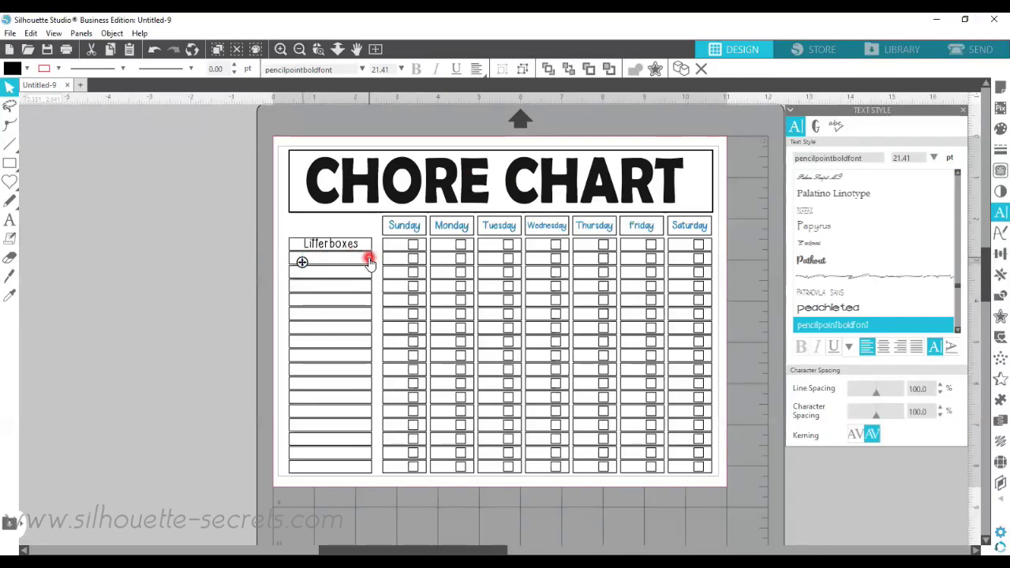
type("Dishwasher")
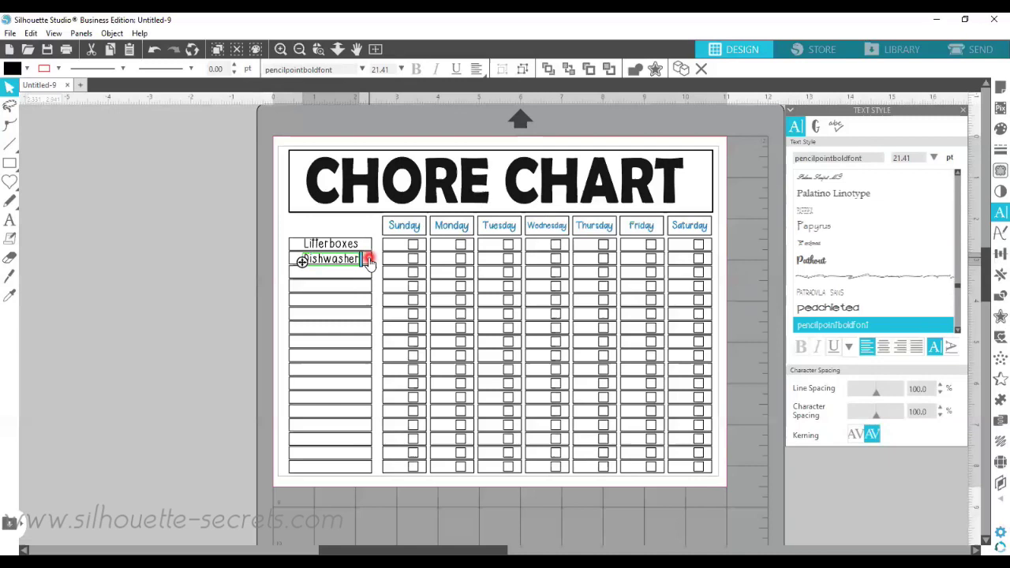
Save the design to the Desktop on the hard drive as "Chore Chart"
left_click(253, 282)
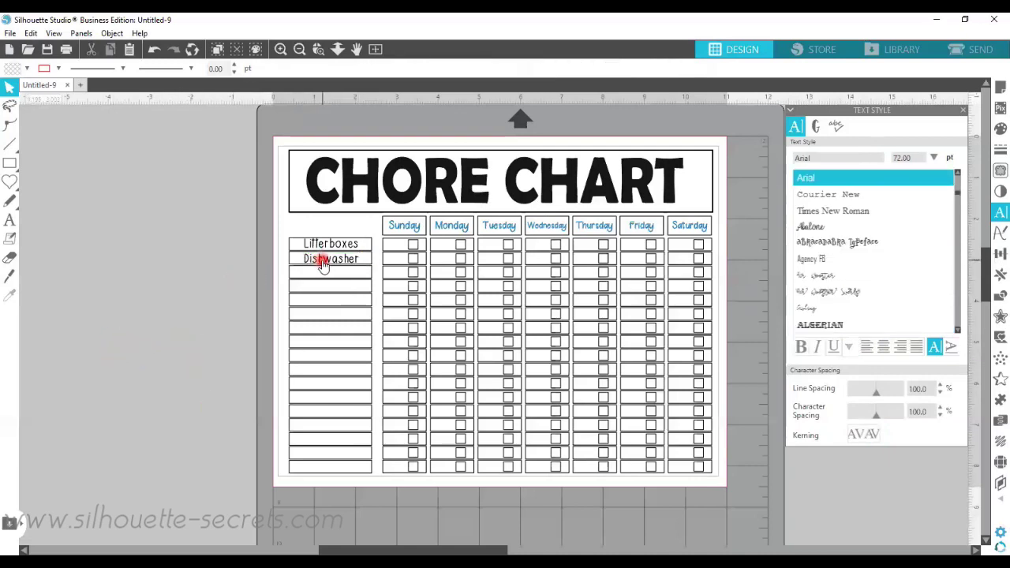
left_click(10, 33)
mouse_move(44, 153)
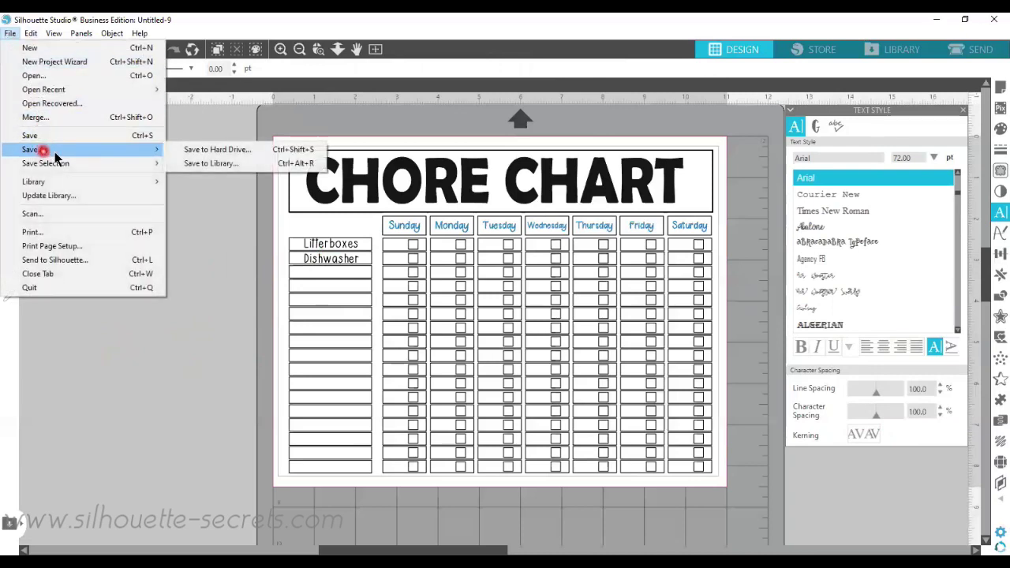
left_click(208, 152)
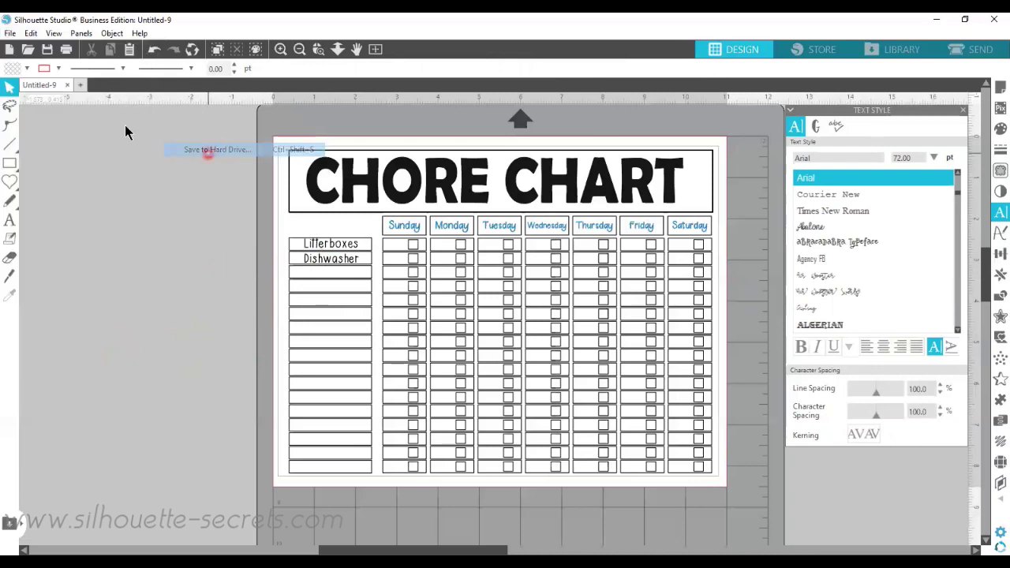
left_click(52, 123)
left_click(148, 277)
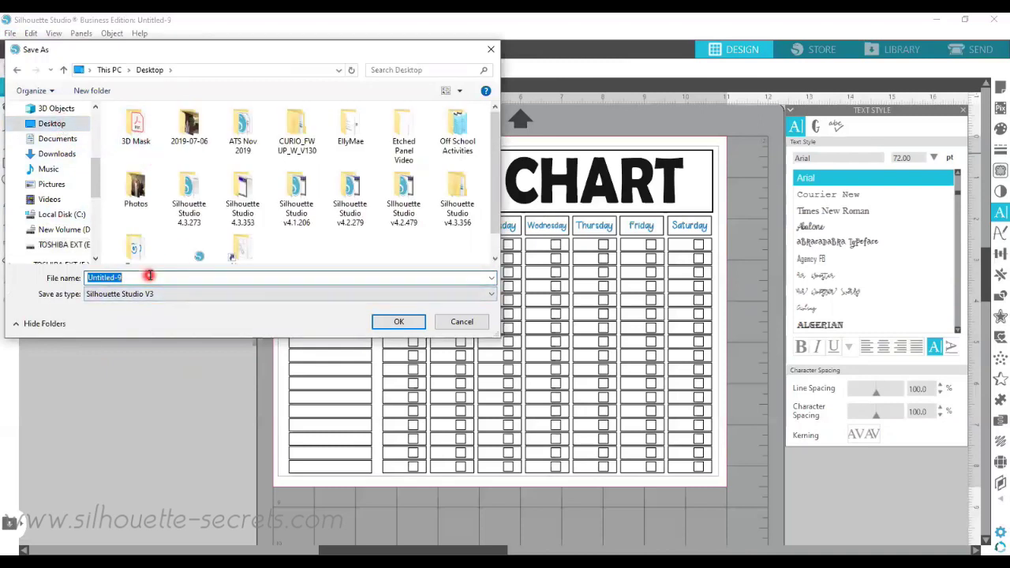
type("Chore Chart")
key("Return")
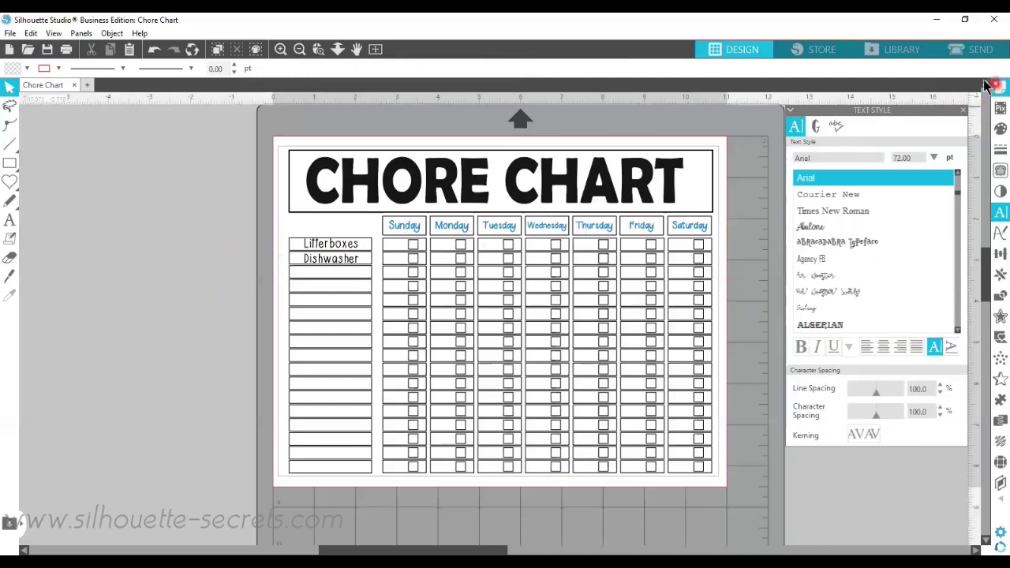
Search the design library for "chore" and preview the ready-made chore chart design
left_click(893, 48)
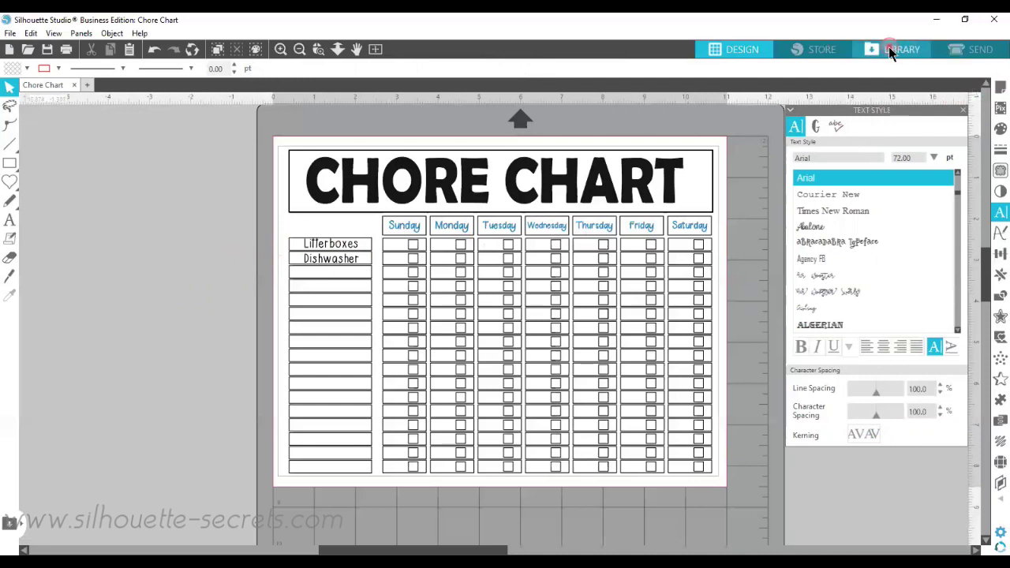
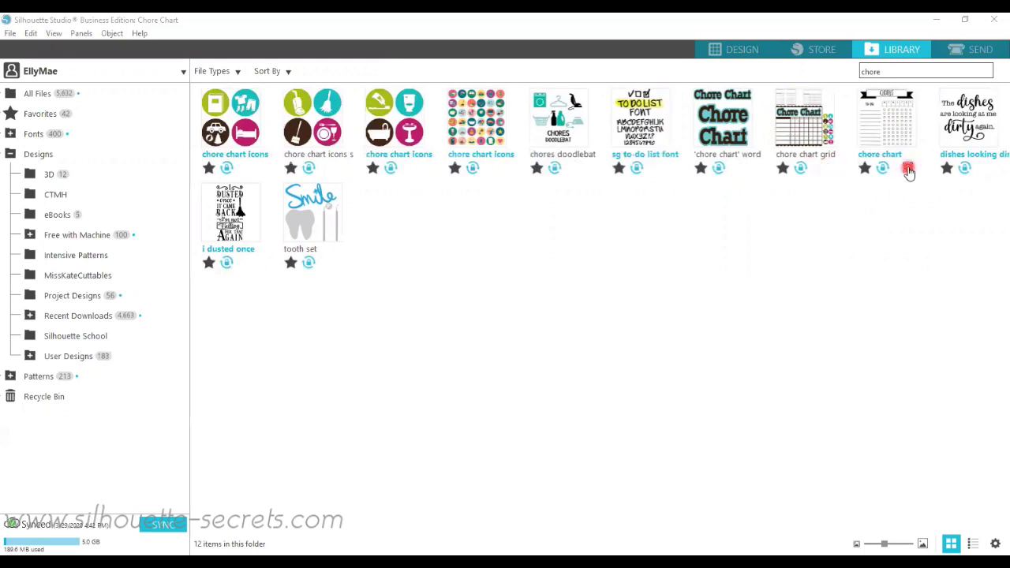
left_click(908, 172)
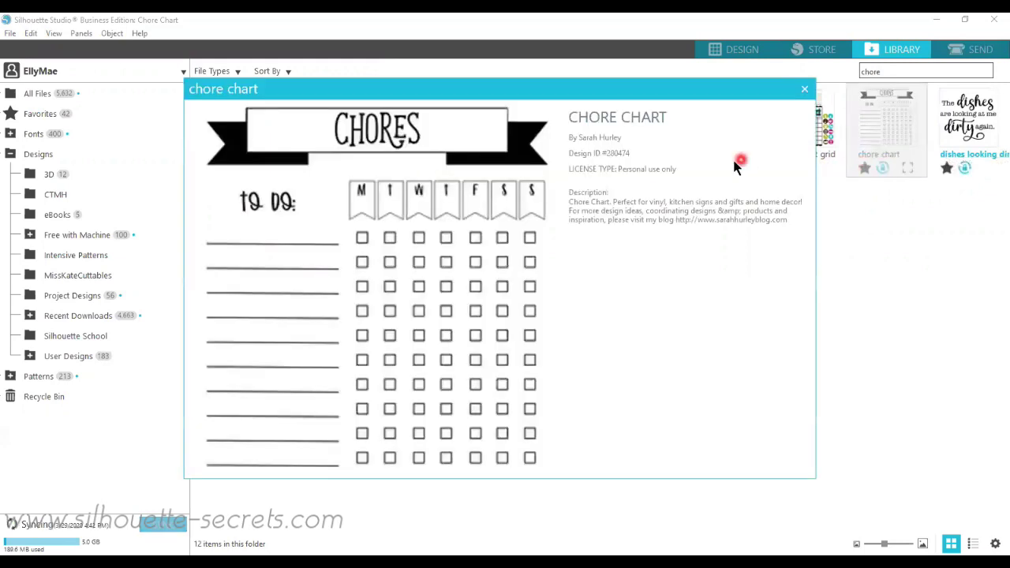
left_click(386, 227)
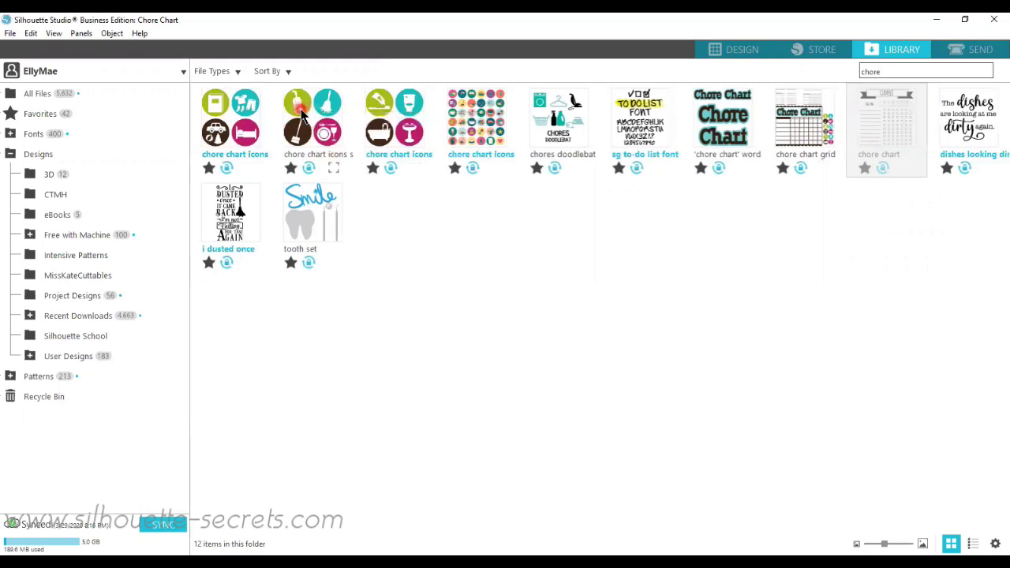
Open the library's chore chart icons design that contains the full grid of round chore icons
left_click(474, 115)
right_click(475, 116)
left_click(509, 127)
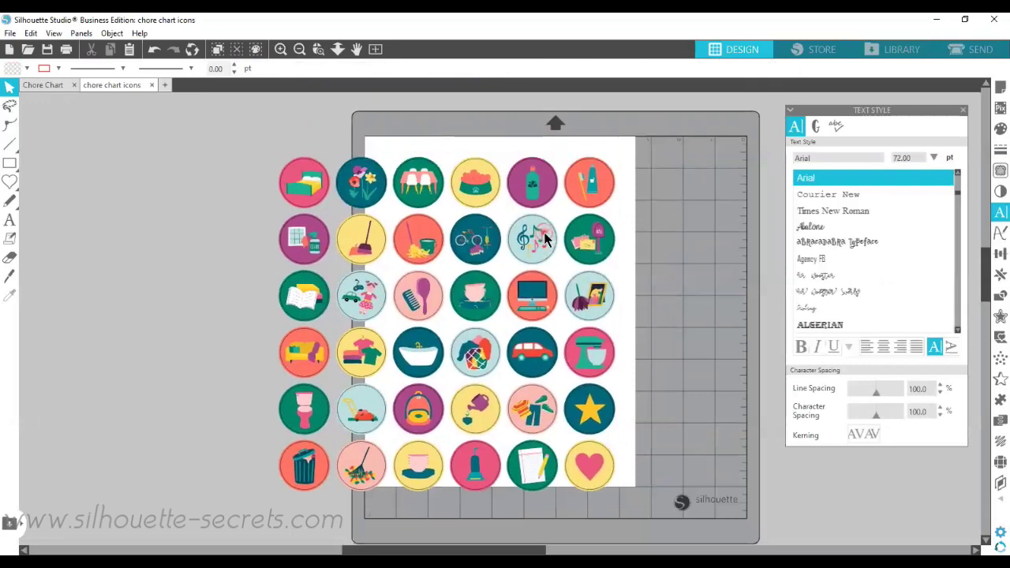
Ungroup the chore chart icons twice, first into columns and then into separately selectable round icons
right_click(570, 209)
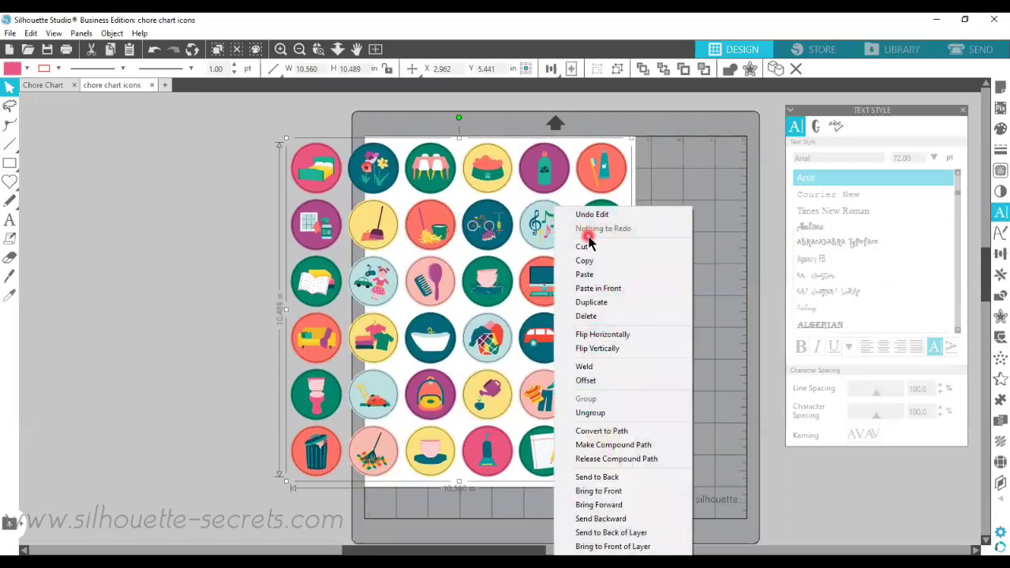
left_click(622, 412)
left_click(235, 284)
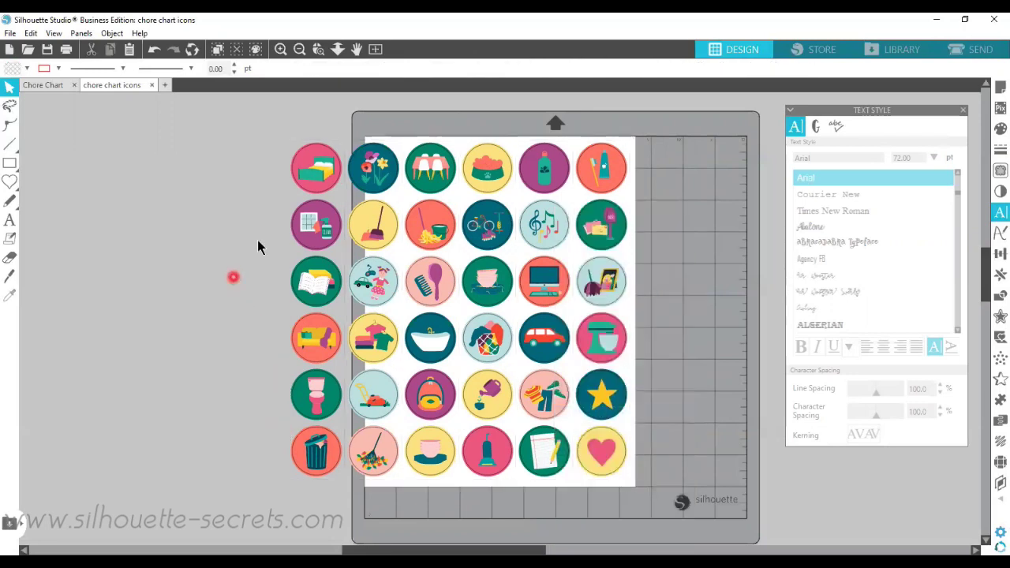
left_click_drag(266, 168, 654, 479)
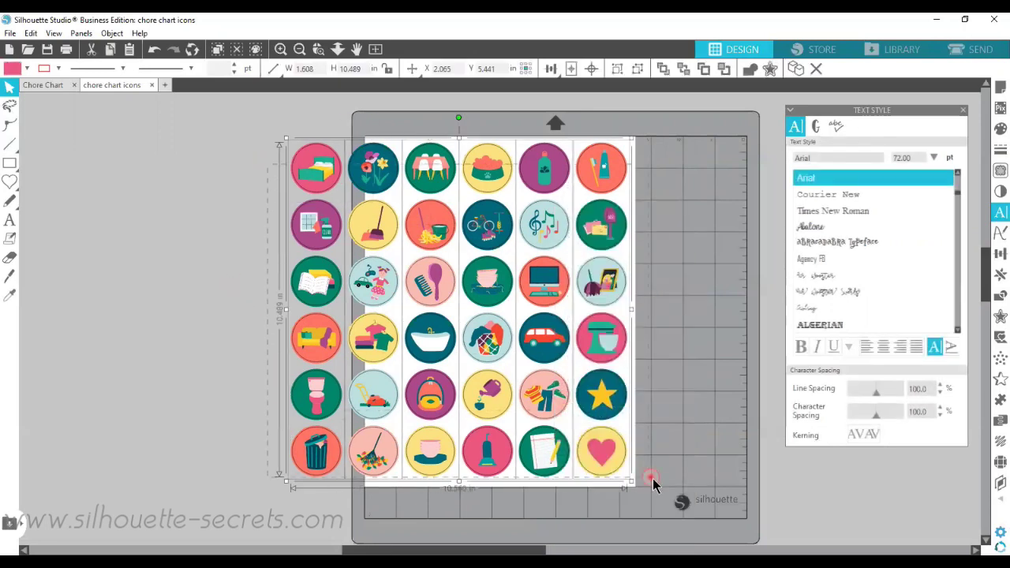
right_click(597, 444)
left_click(636, 299)
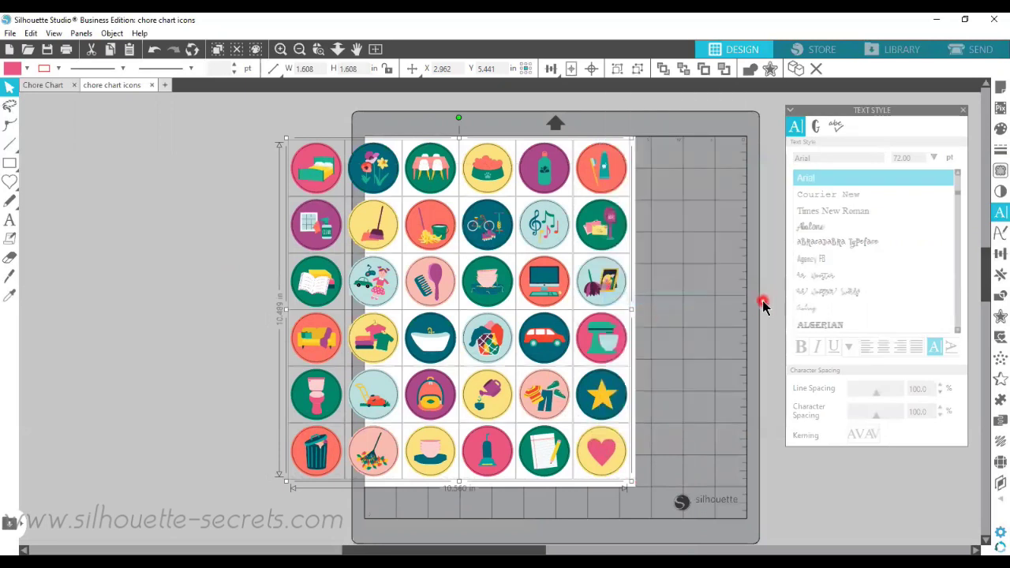
left_click(697, 284)
mouse_move(614, 183)
left_mouse_down()
mouse_move(657, 185)
mouse_move(612, 176)
left_mouse_up()
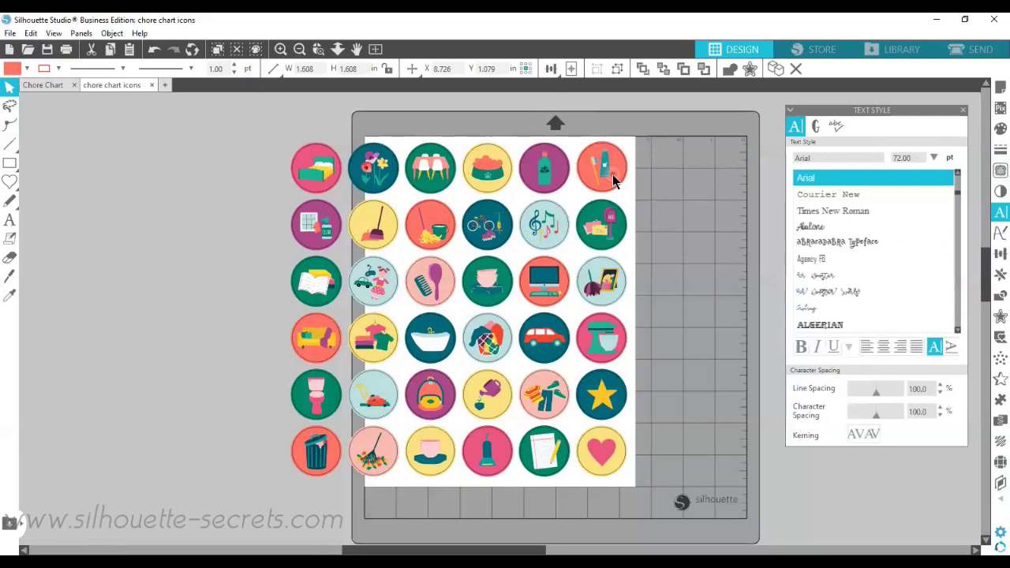
left_click(614, 180)
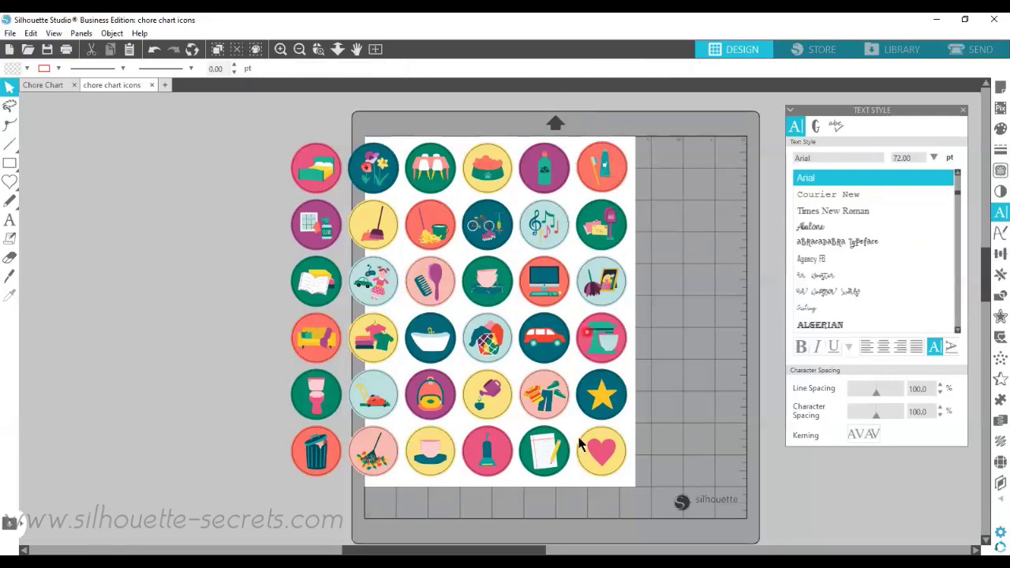
Move the trash can, cleaning spray, computer and notepad icons out of the grid onto the empty area beside the page
left_click_drag(323, 459, 153, 342)
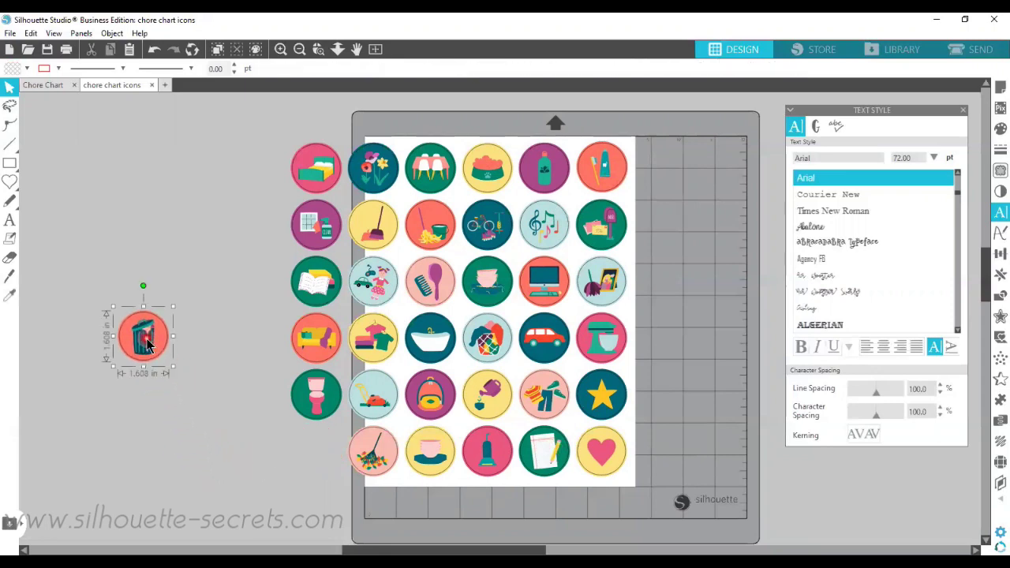
left_click_drag(316, 229, 143, 258)
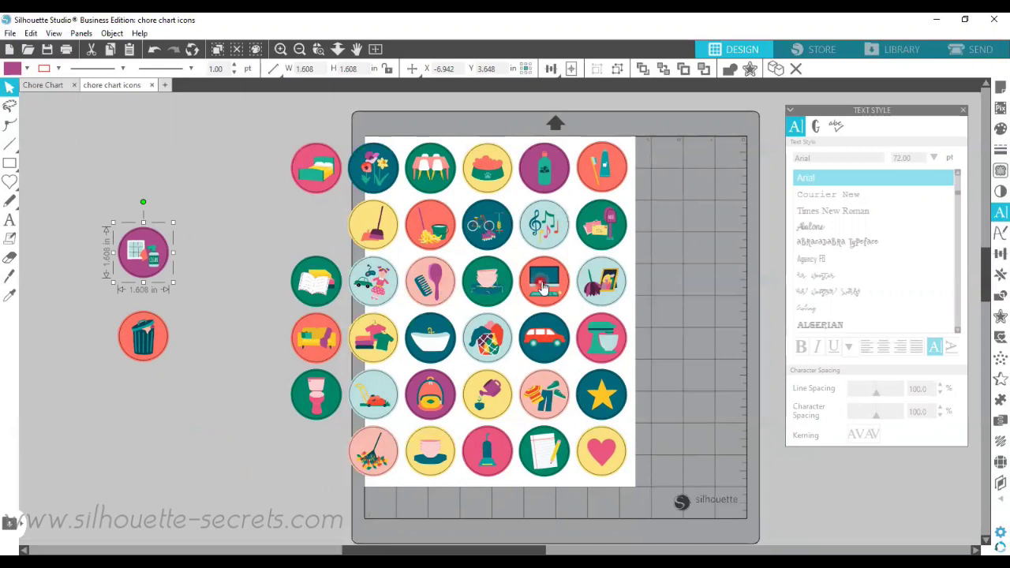
left_click_drag(549, 280, 199, 379)
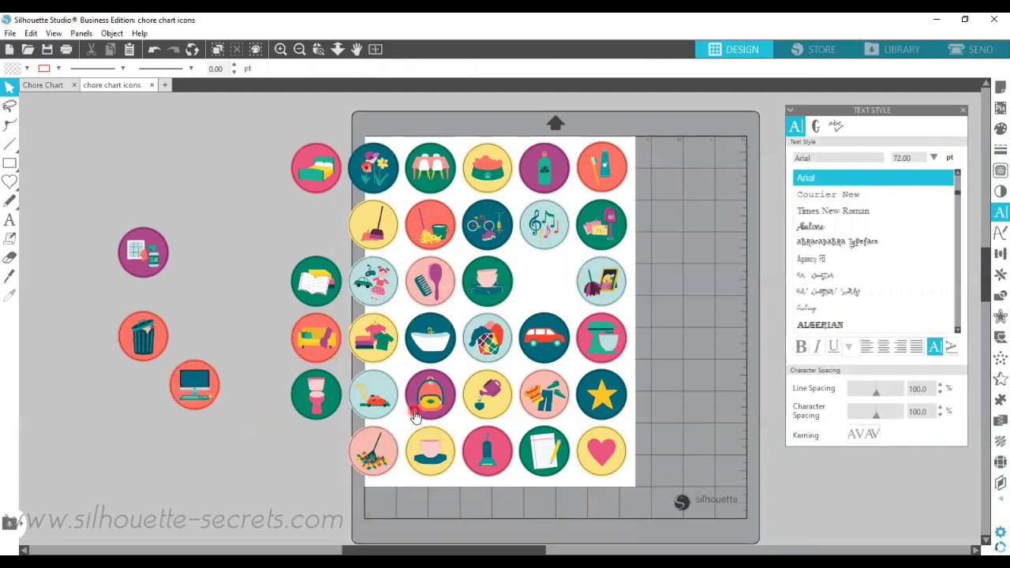
left_click_drag(538, 429, 192, 273)
Copy the four set-aside icons into the Chore Chart document and place them beside the page
left_click_drag(130, 195, 242, 433)
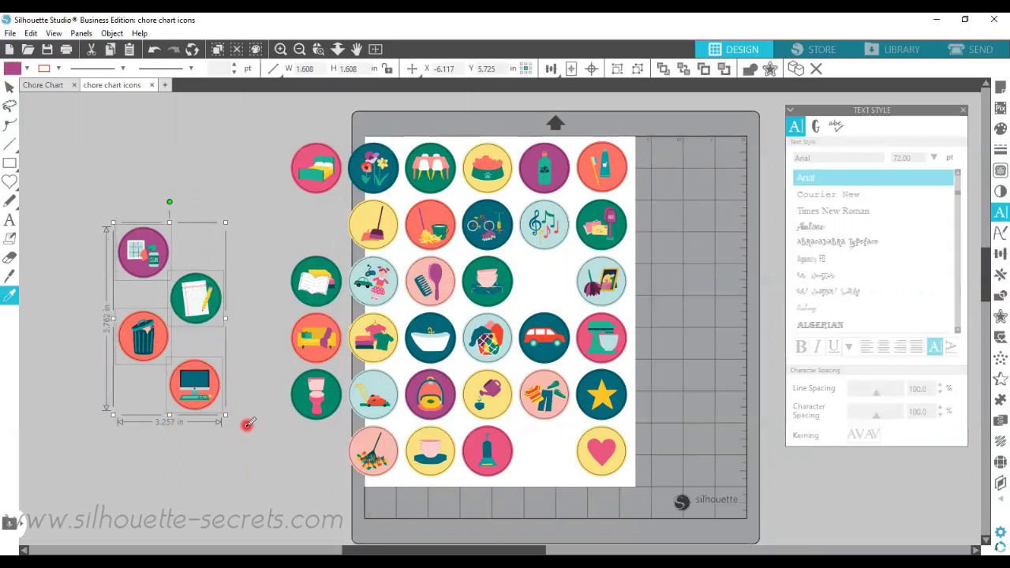
left_click(43, 85)
key("ctrl+v")
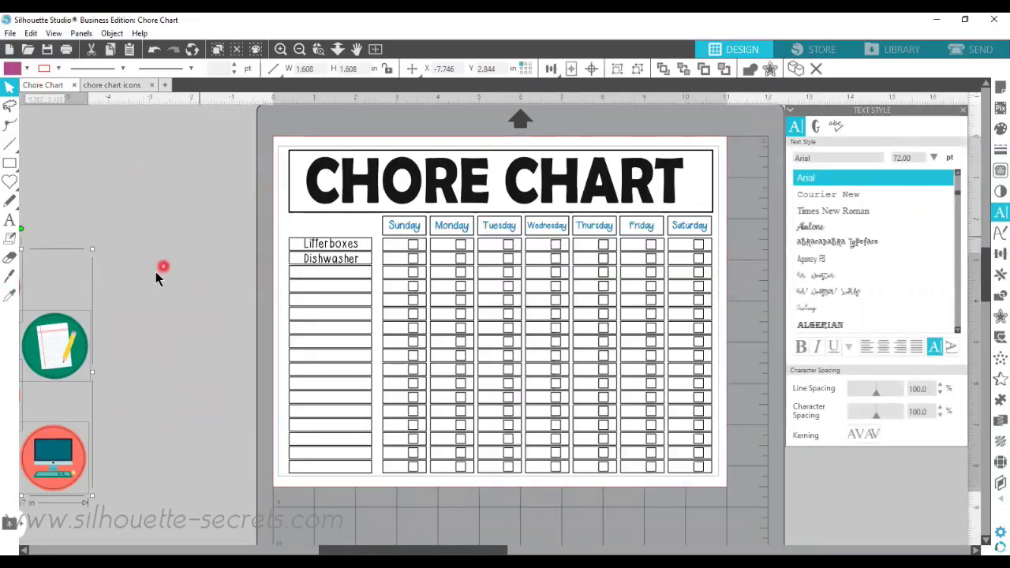
left_click_drag(85, 347, 245, 260)
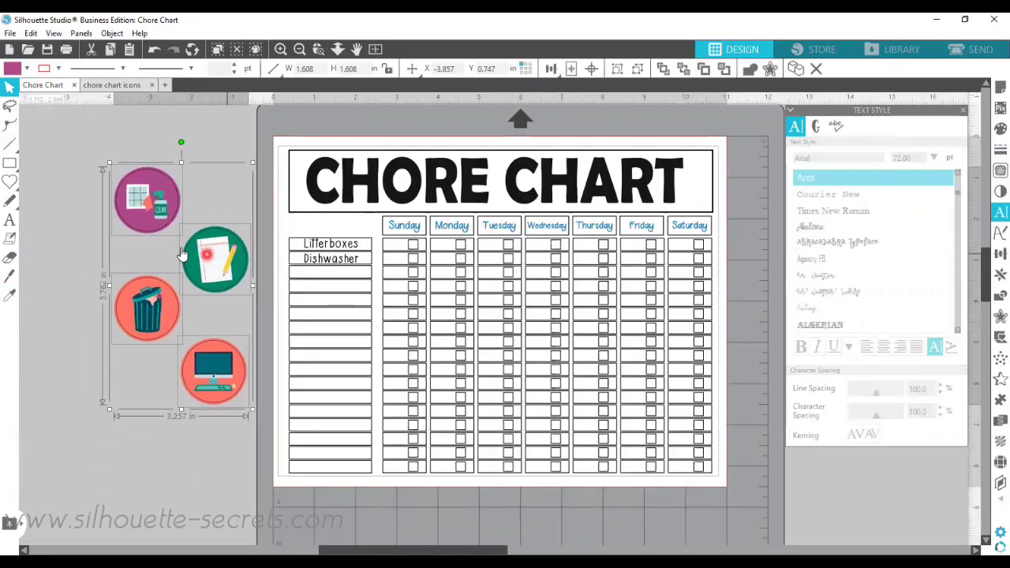
left_click(72, 244)
left_click(221, 250)
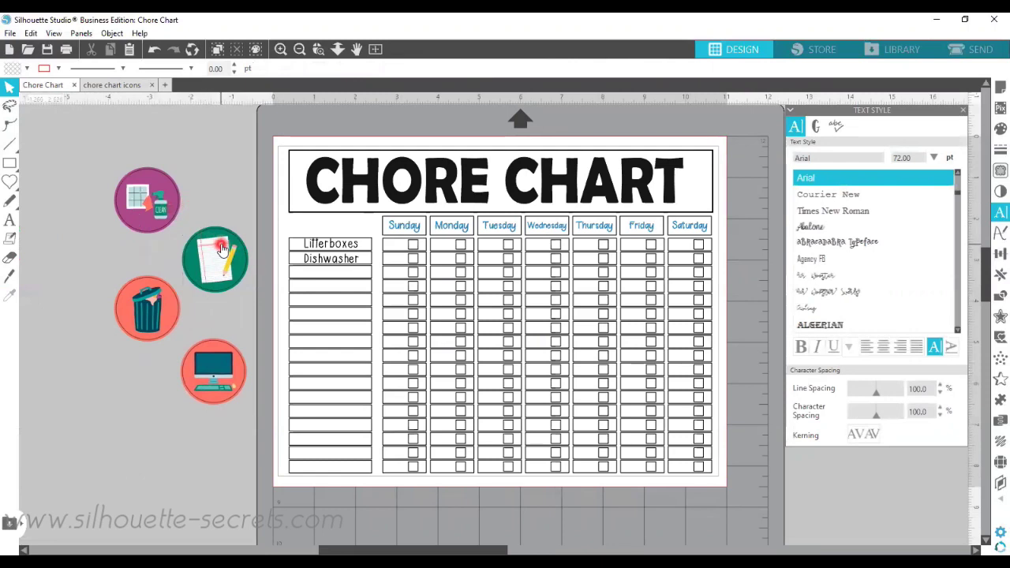
Shrink the CHORE CHART title to about 78.20 pt and center it within the title box
left_click(311, 178)
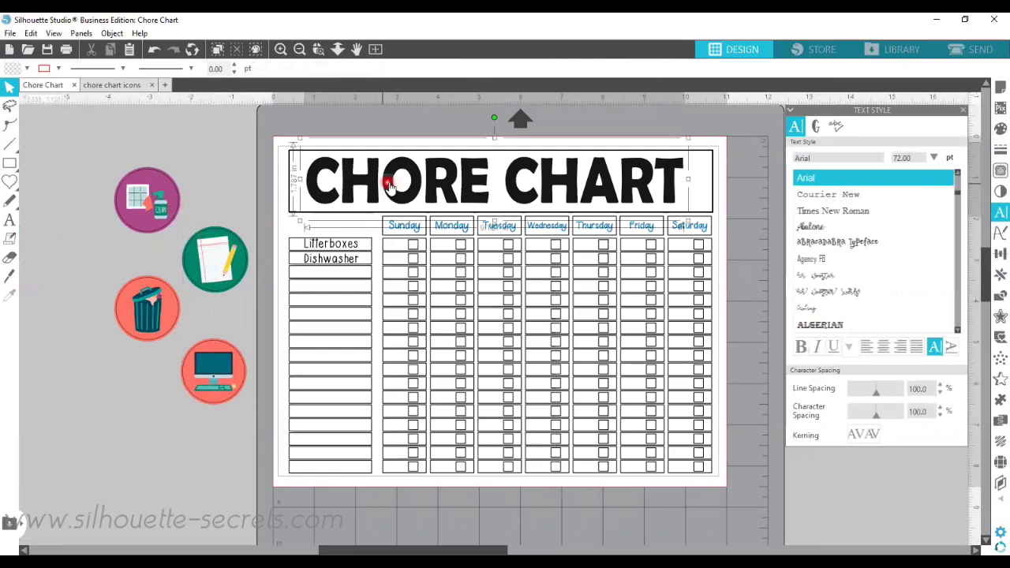
left_click_drag(303, 141, 421, 148)
left_click(446, 181)
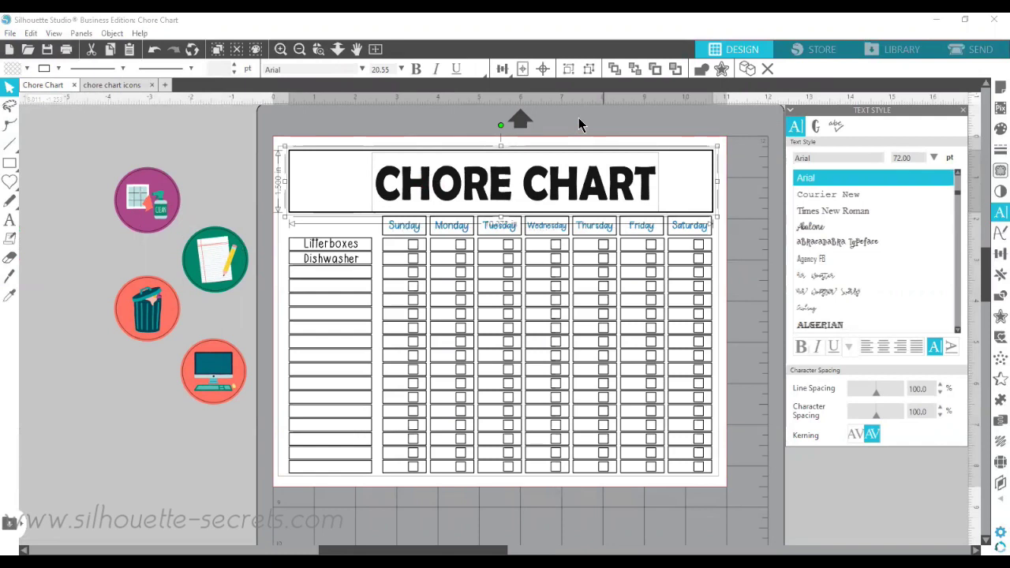
Shrink the cleaning spray icon, place it before the CHORE CHART title and align it to the vertical middle of the title box
left_click(150, 197)
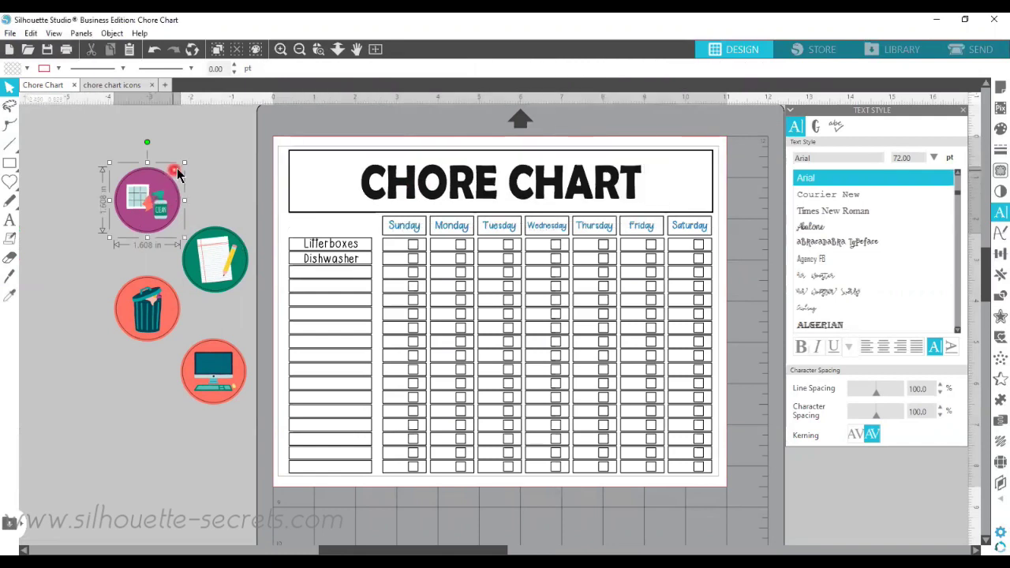
left_click_drag(187, 169, 326, 189)
left_click(292, 171)
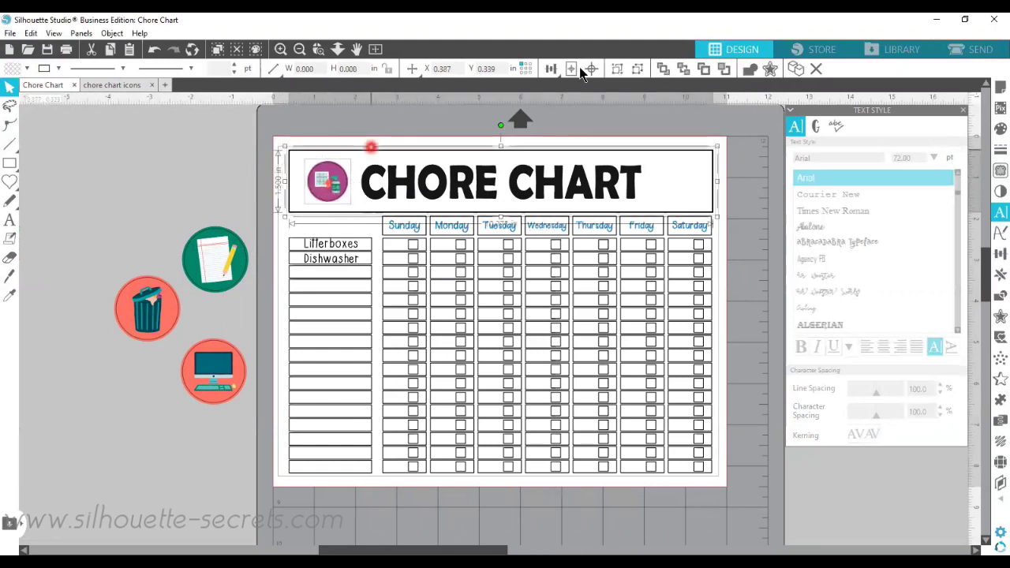
left_click(551, 71)
left_click(571, 110)
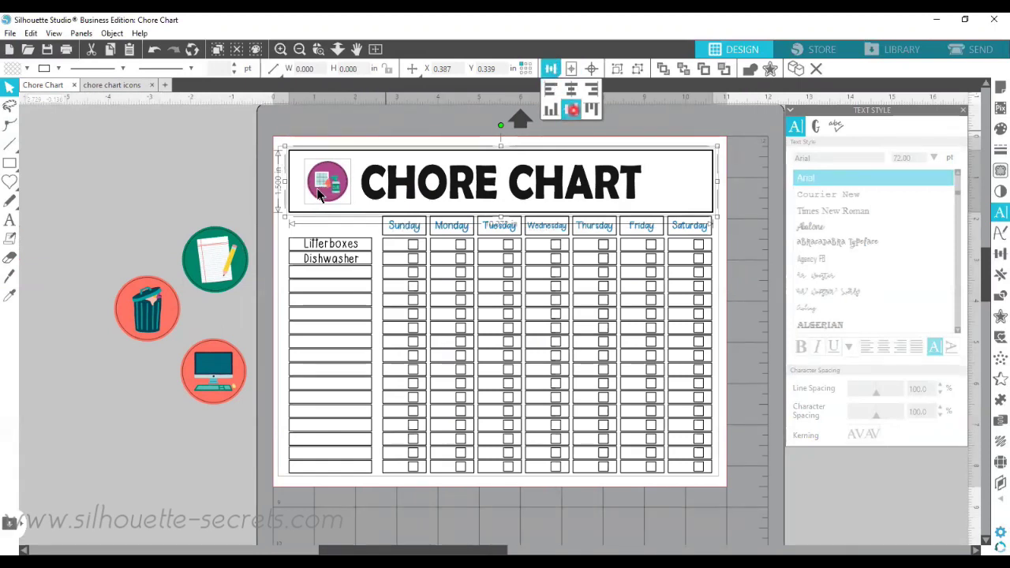
Shrink the trash can icon to about 1.034 in, place it after the title and align it to the title box's vertical middle
left_click(145, 314)
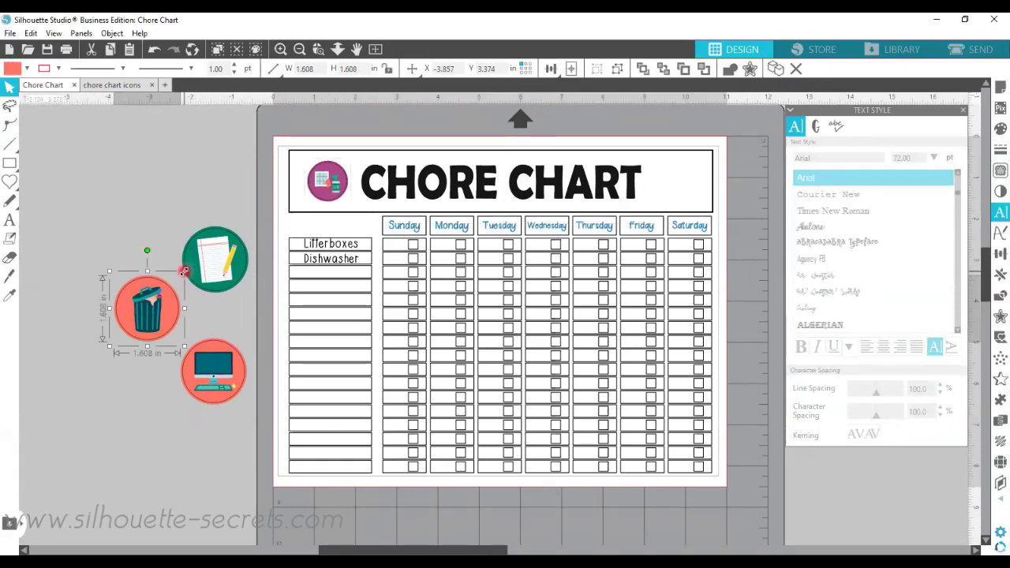
left_click_drag(183, 271, 676, 188)
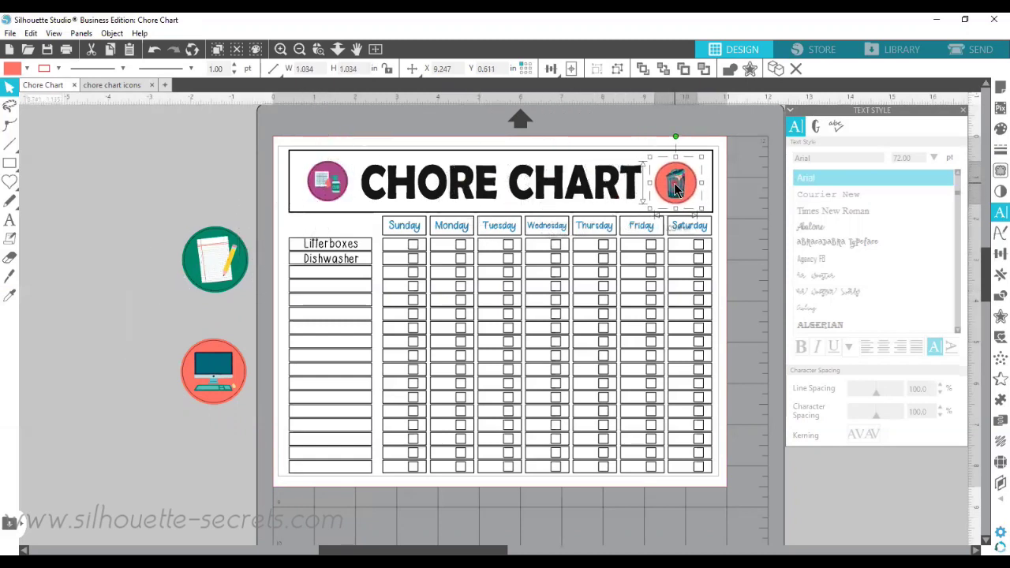
left_click(714, 175, "shift")
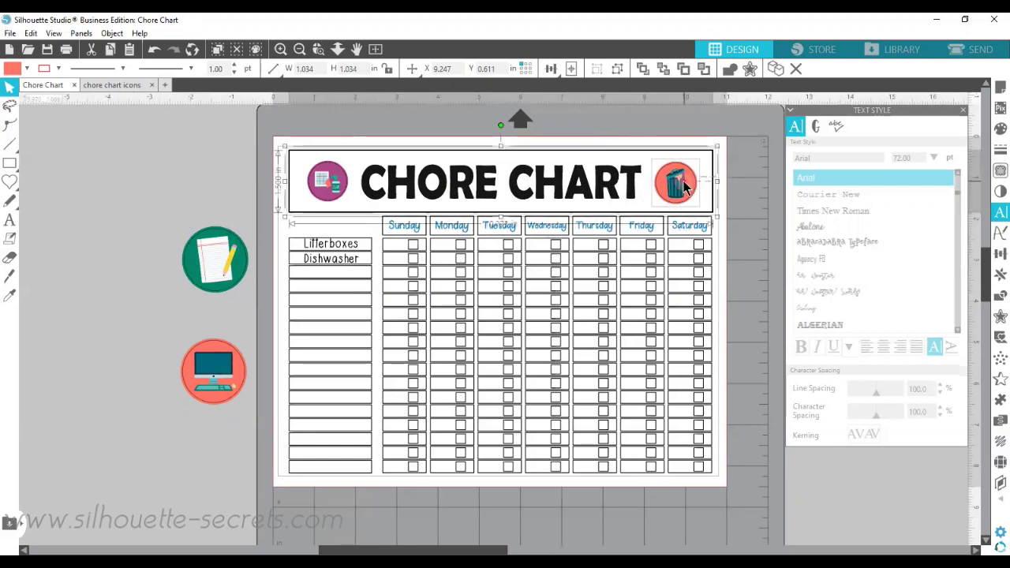
left_click(550, 69)
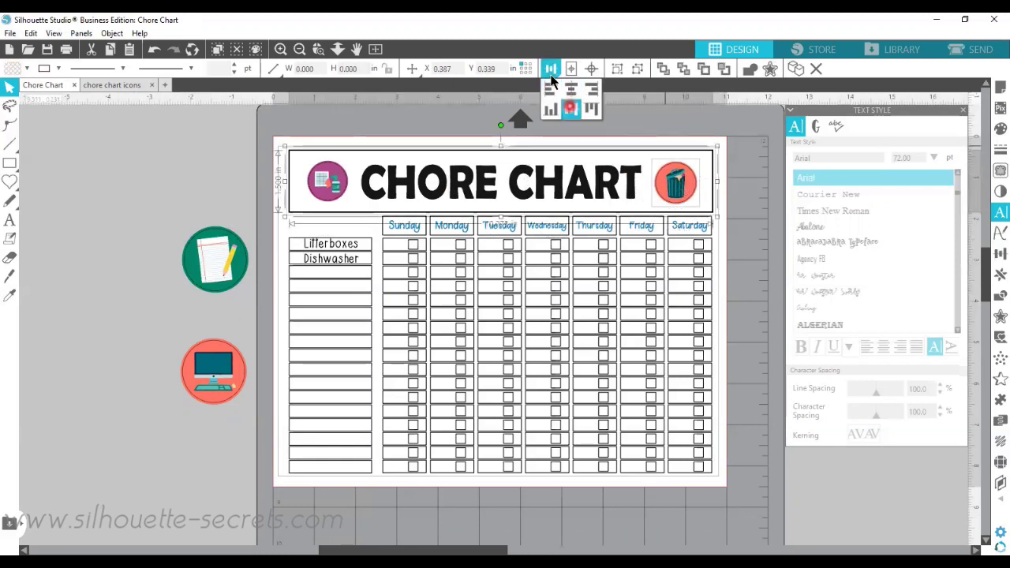
left_click(731, 172)
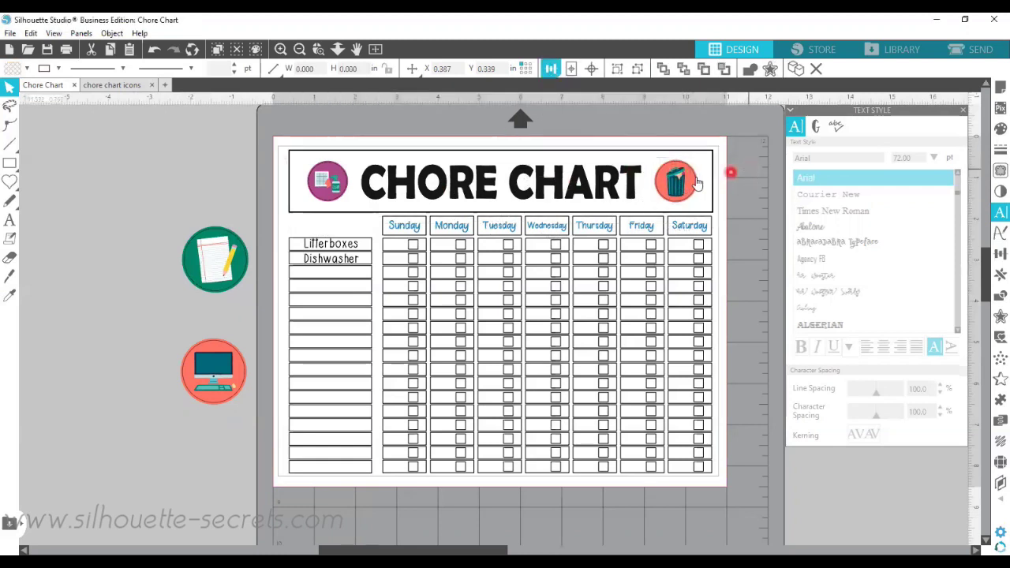
Space the cleaning spray icon, CHORE CHART title and trash can icon evenly and group them
left_click(697, 183)
left_click(505, 183)
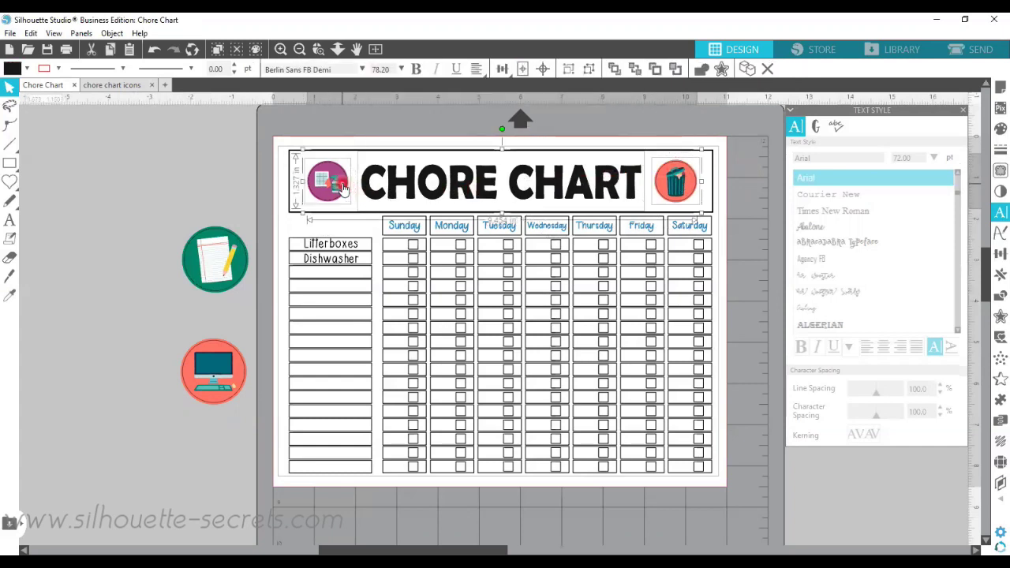
left_click(552, 164)
left_click(502, 69)
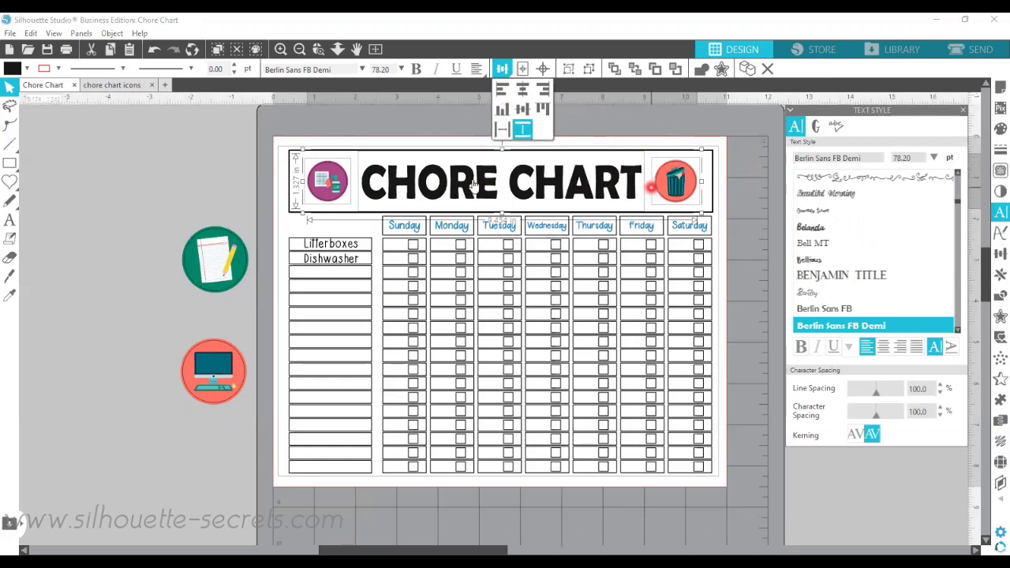
left_click(472, 181)
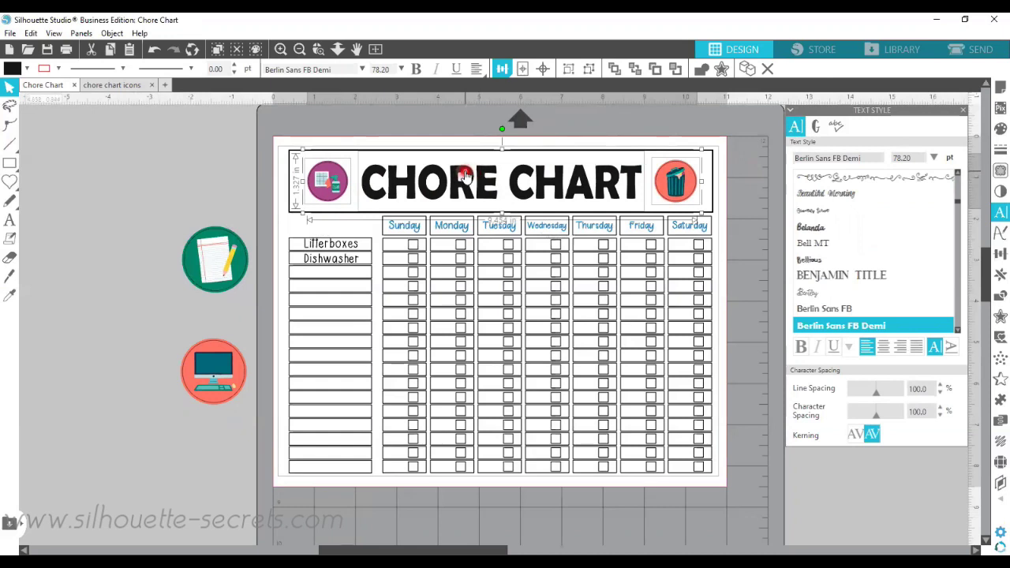
right_click(465, 176)
left_click(500, 362)
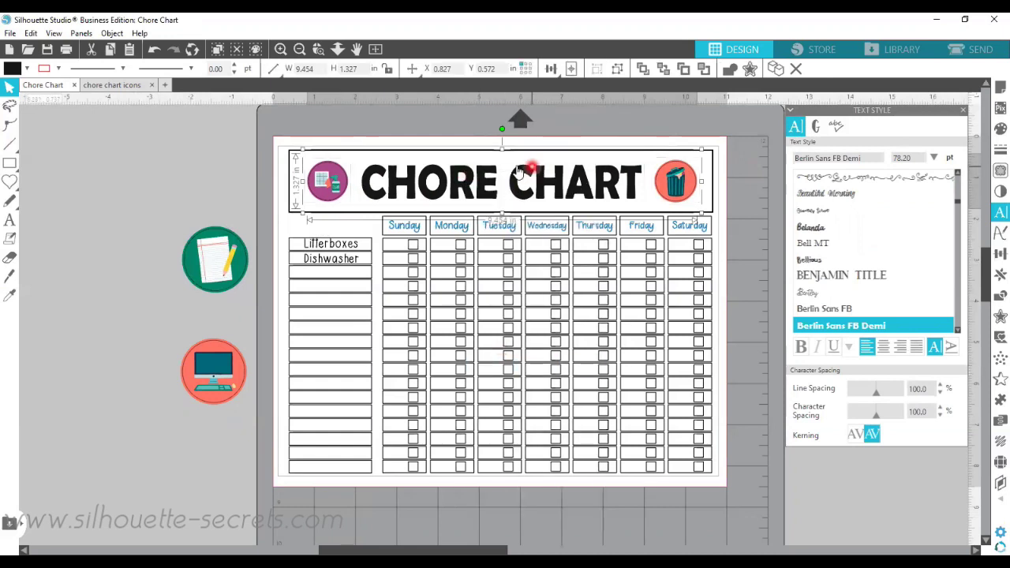
Center the grouped title and icons within the title box
left_click(711, 167)
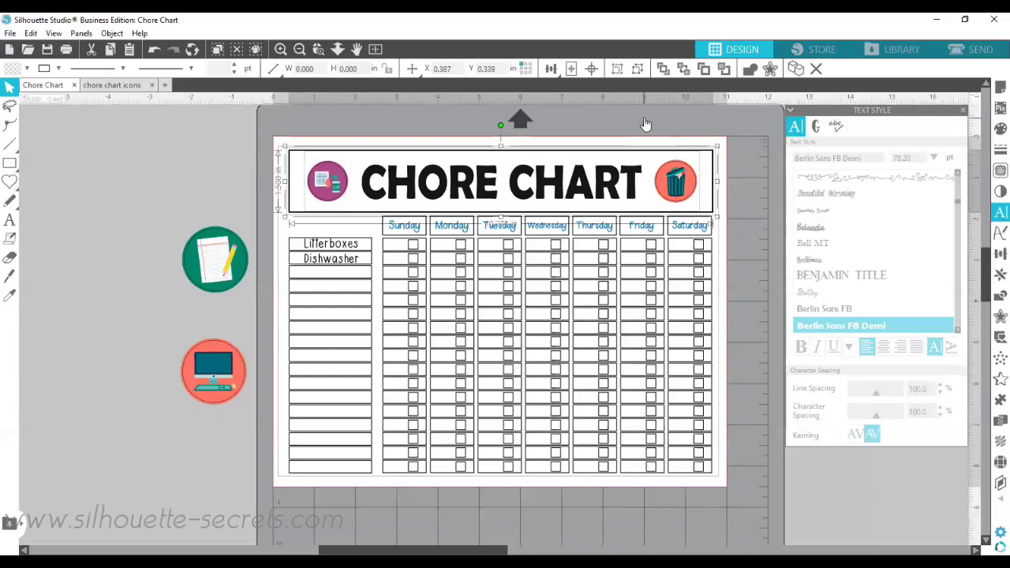
left_click(592, 70)
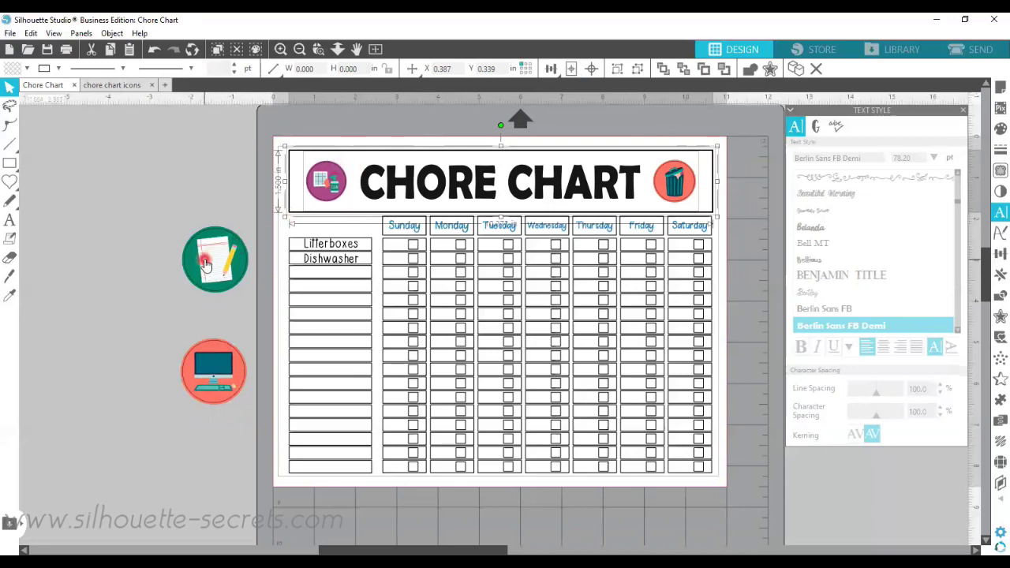
left_click(715, 231)
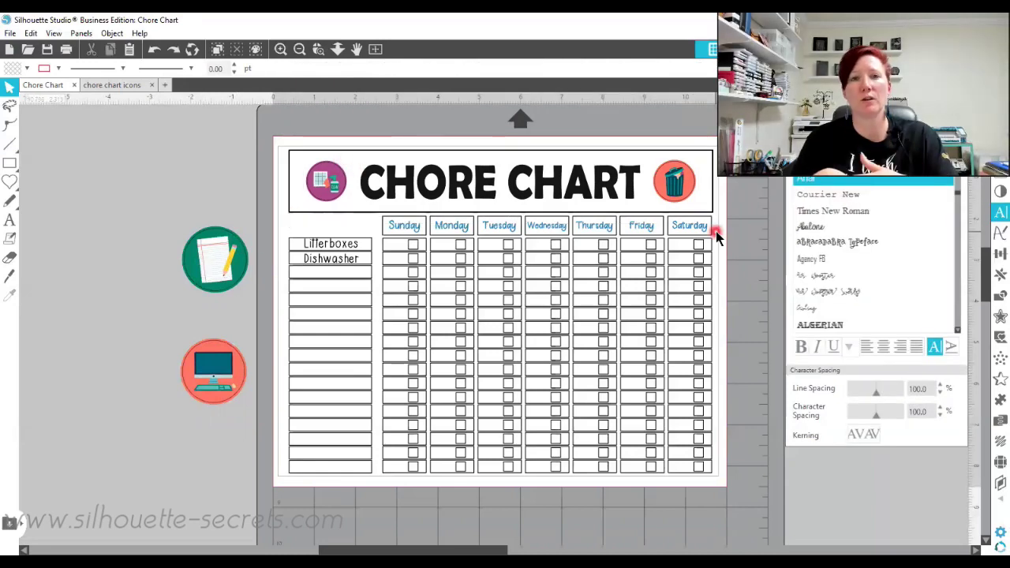